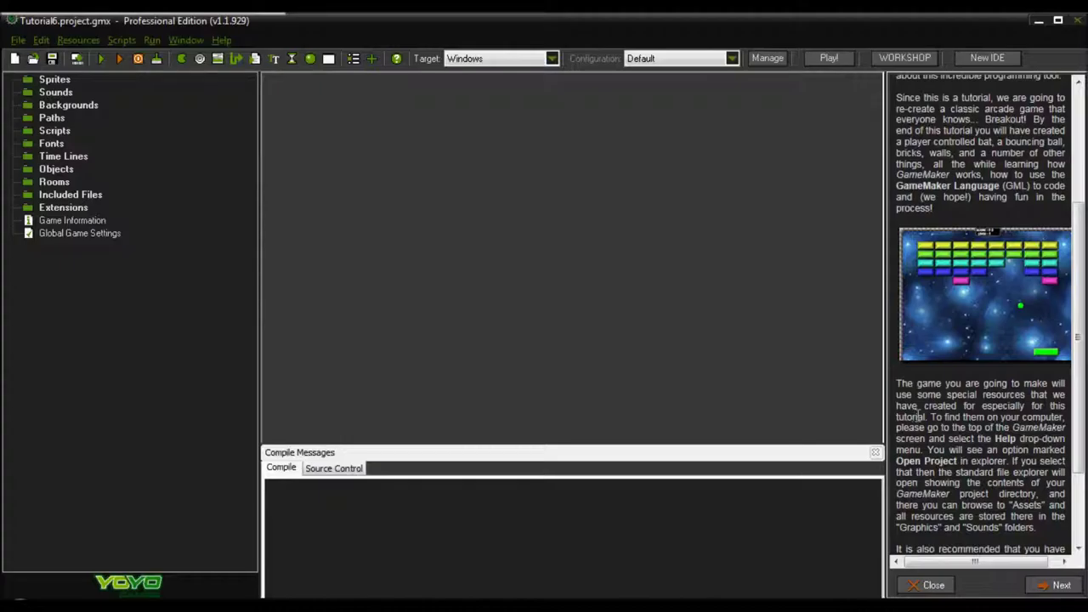
Step: Read through the tutorial's introduction page and advance to the page on adding sprites
scroll(918, 414, "up", 5)
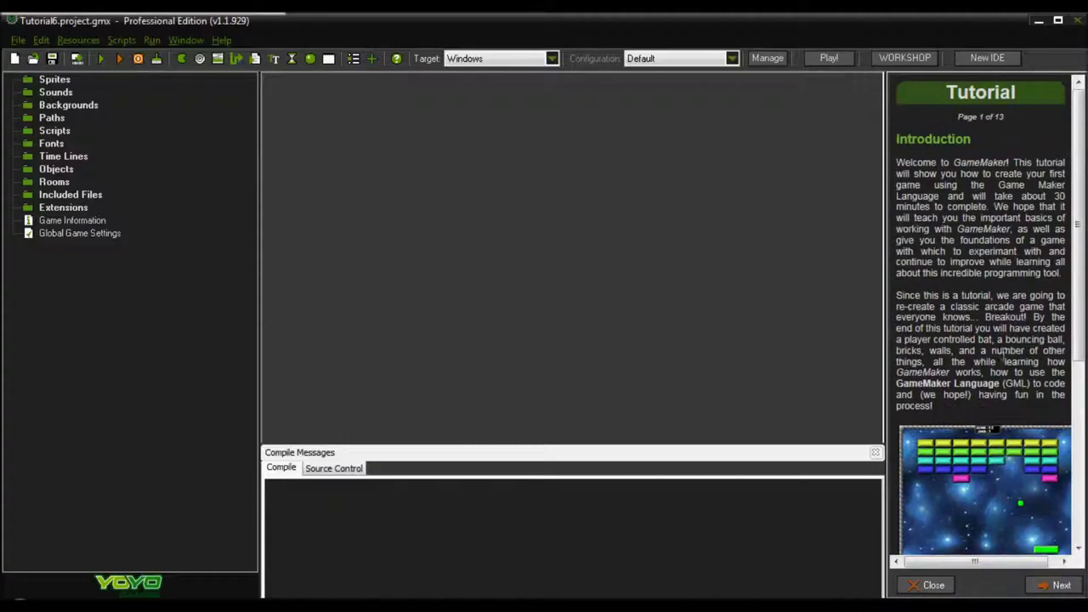
left_click_drag(1081, 240, 1081, 270)
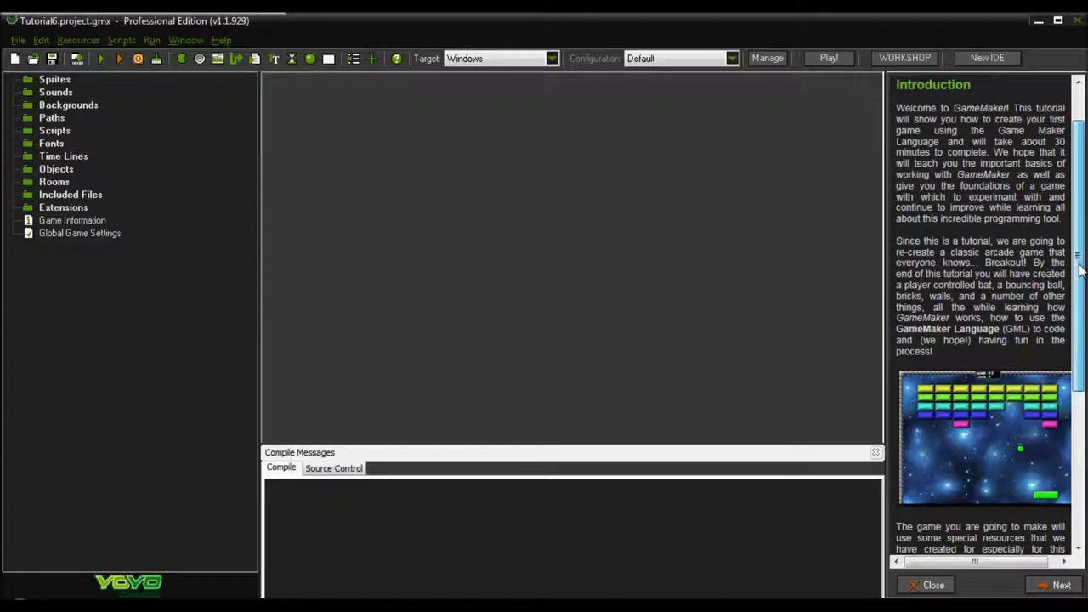
left_click_drag(1081, 270, 1069, 334)
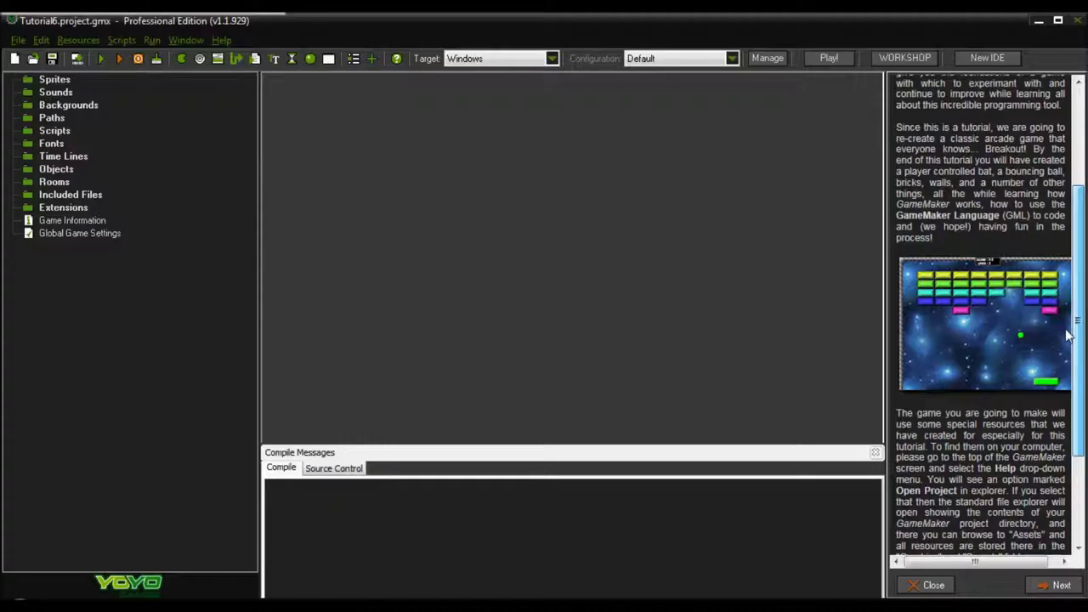
left_click_drag(1068, 336, 1063, 350)
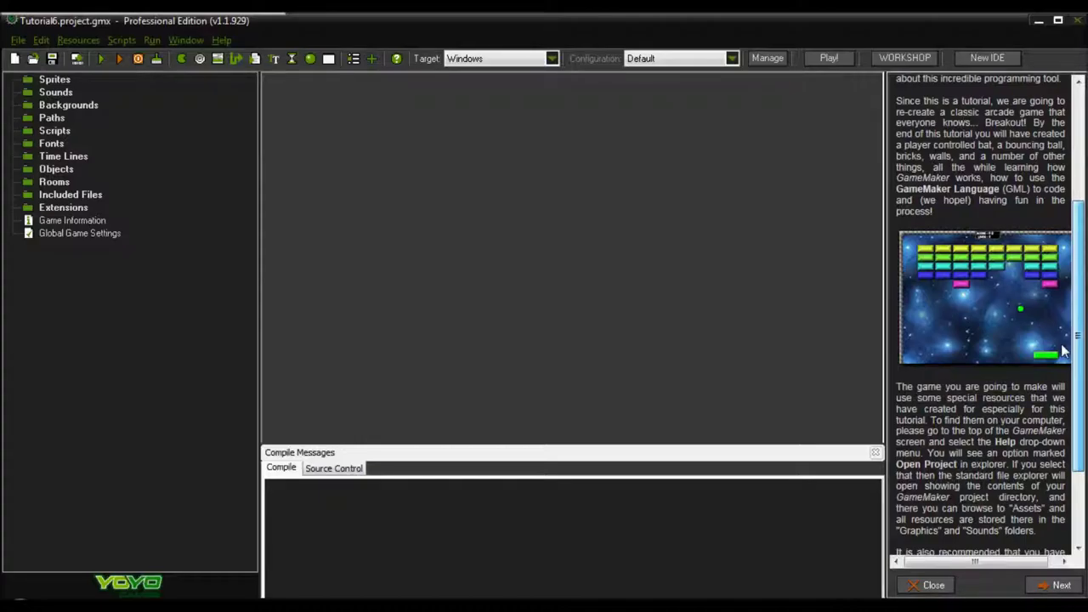
left_click_drag(1063, 351, 1075, 421)
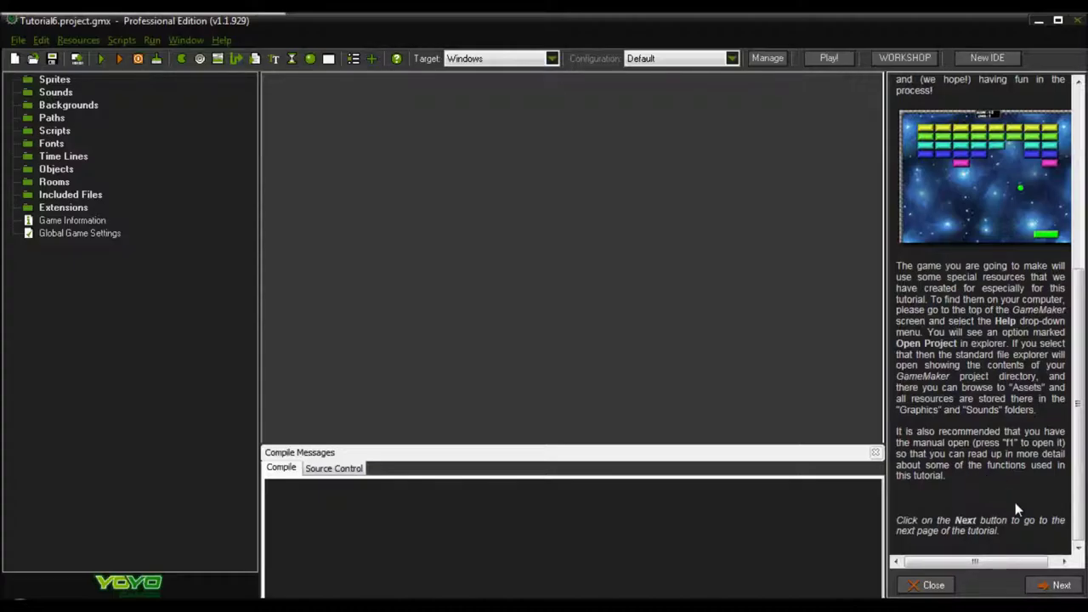
left_click(1054, 585)
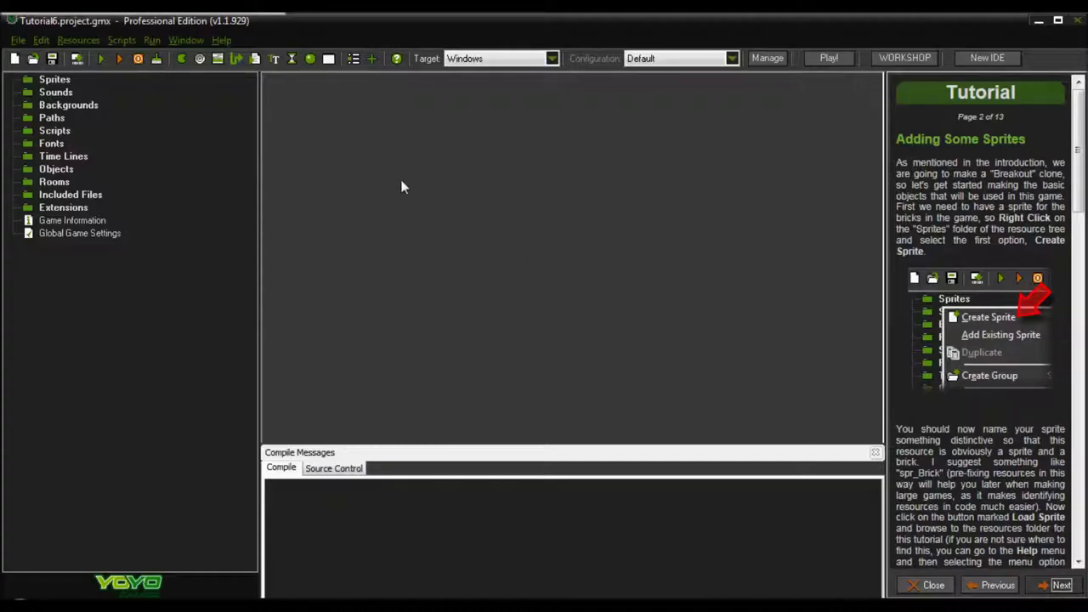
Step: Create a new sprite resource and name it spr_brick
left_click(93, 44)
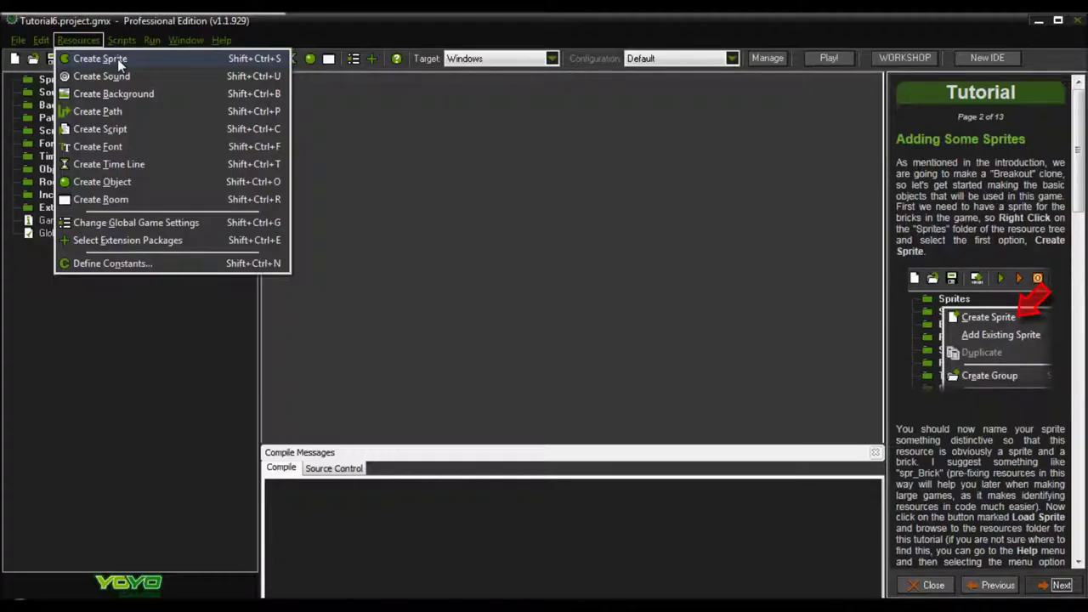
left_click(88, 333)
right_click(58, 80)
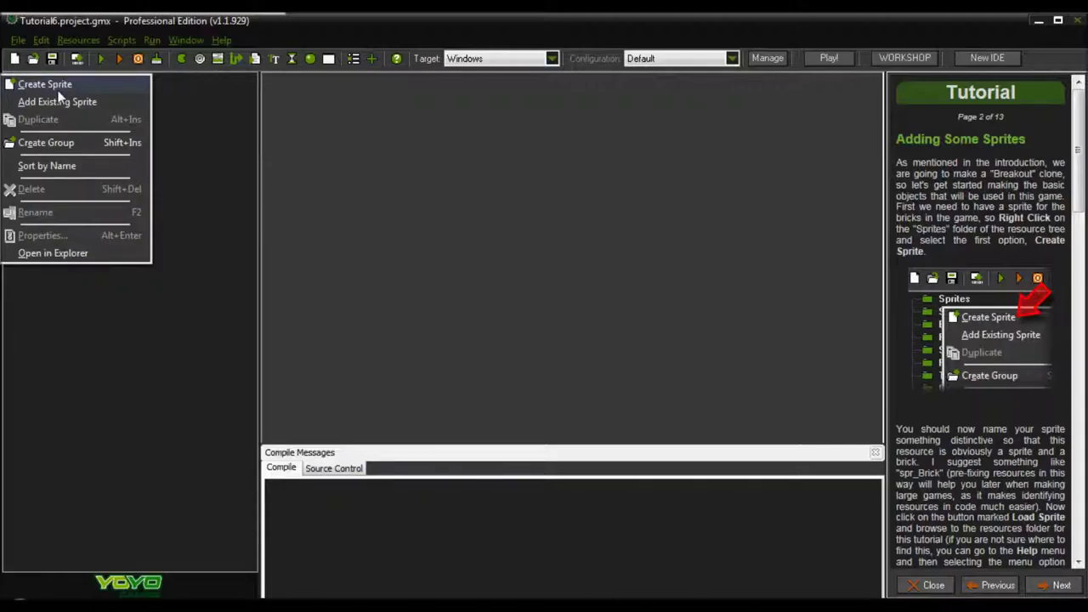
left_click(56, 88)
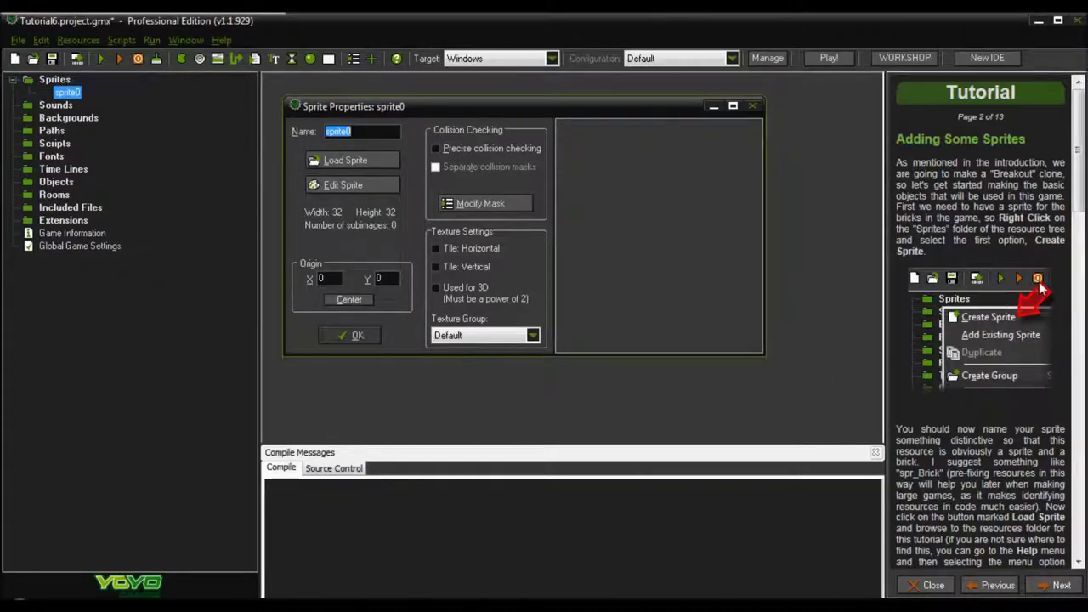
left_click_drag(1081, 192, 1073, 282)
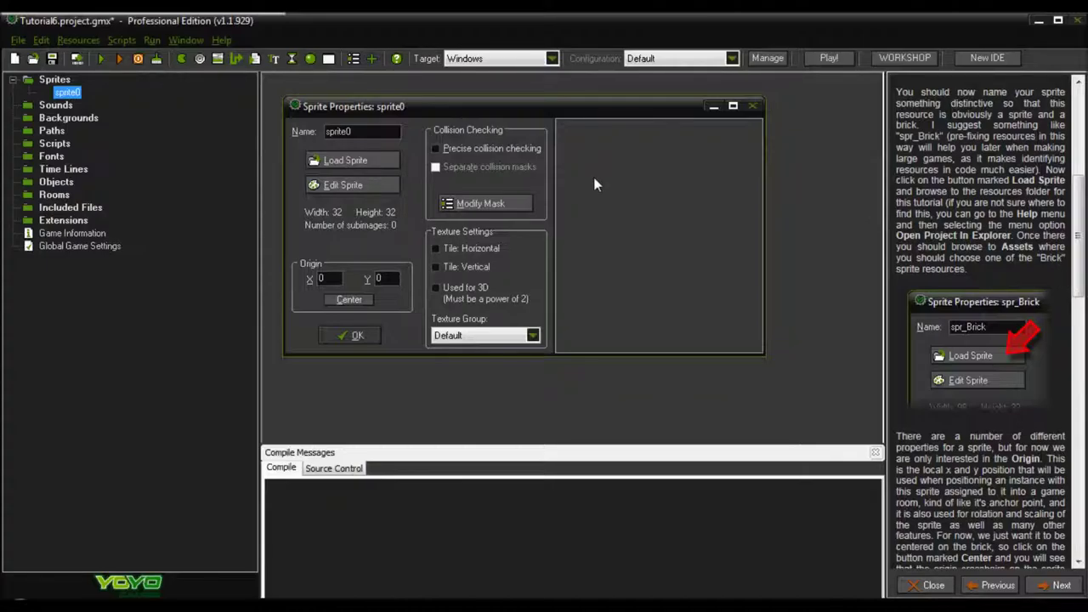
left_click_drag(359, 132, 280, 135)
type("spr_brick")
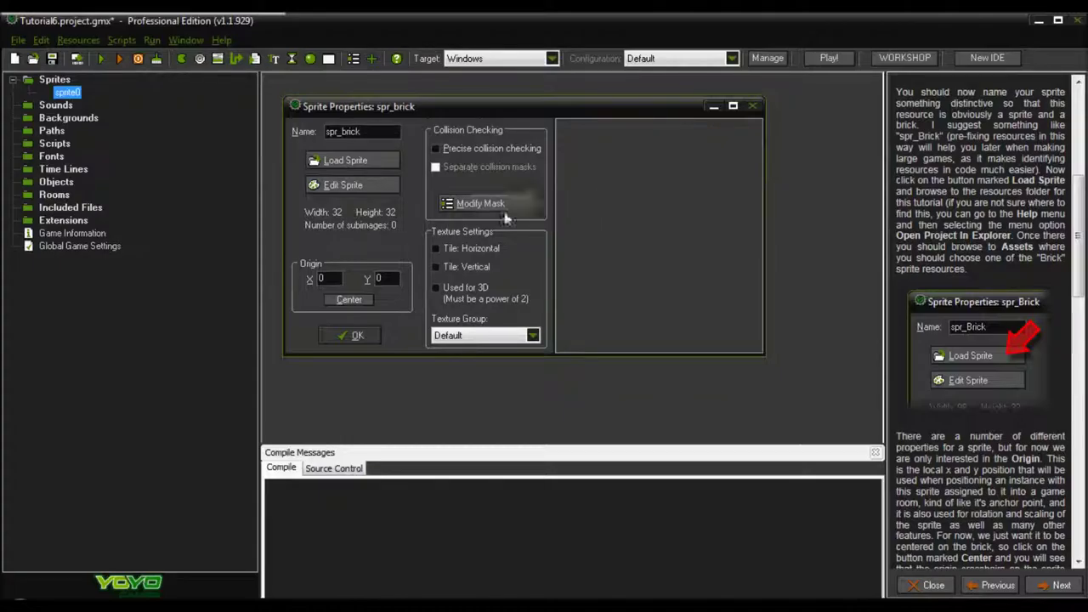
Step: Load the Brick_1 image from the Graphics folder into the spr_brick sprite
left_click(356, 162)
double_click(365, 185)
double_click(371, 185)
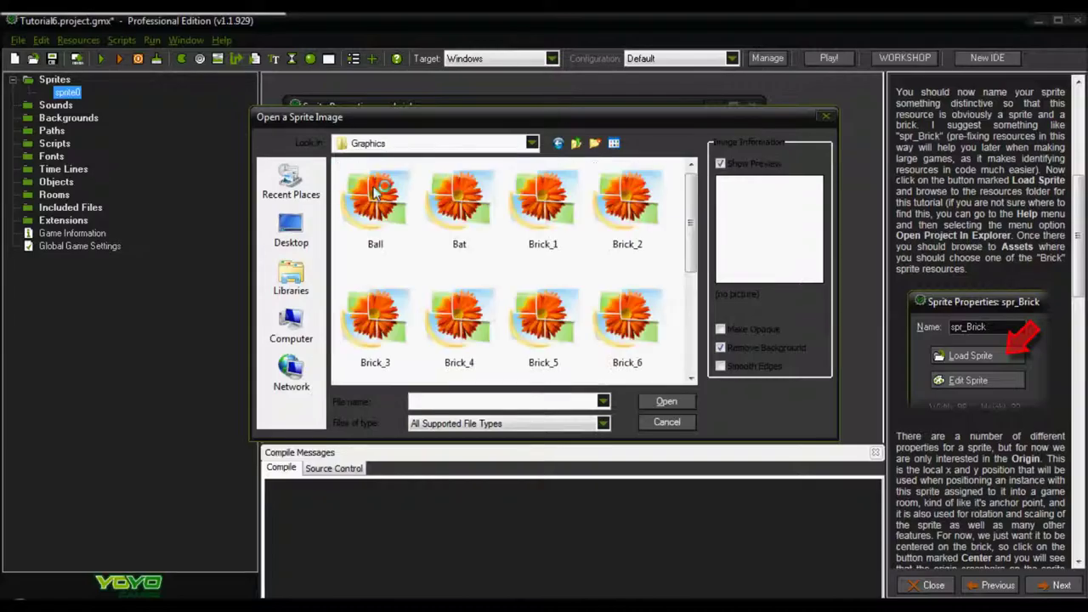
left_click_drag(690, 248, 688, 361)
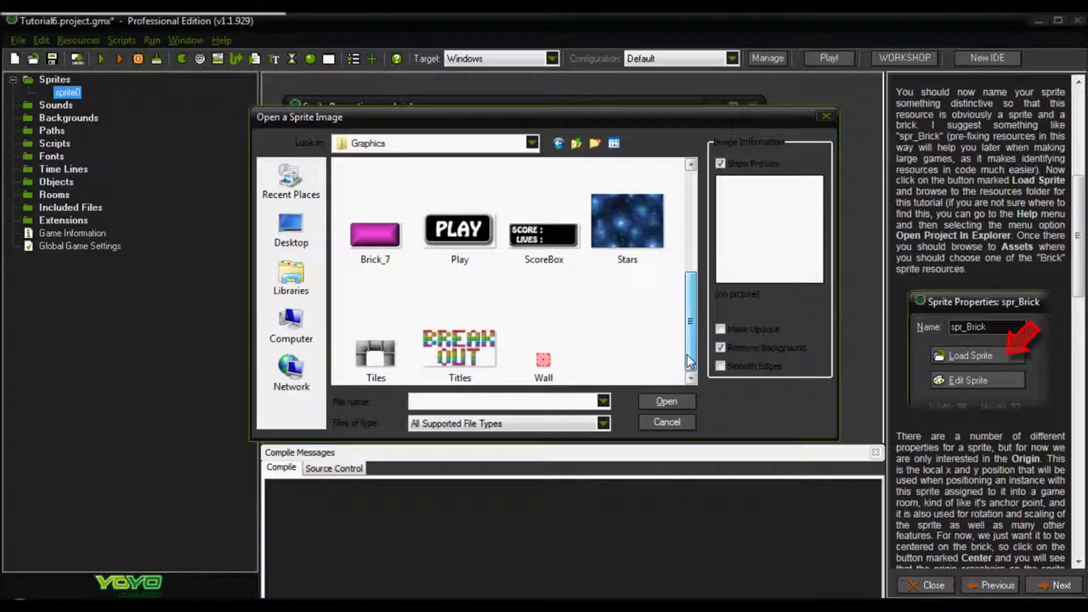
left_click_drag(688, 361, 684, 259)
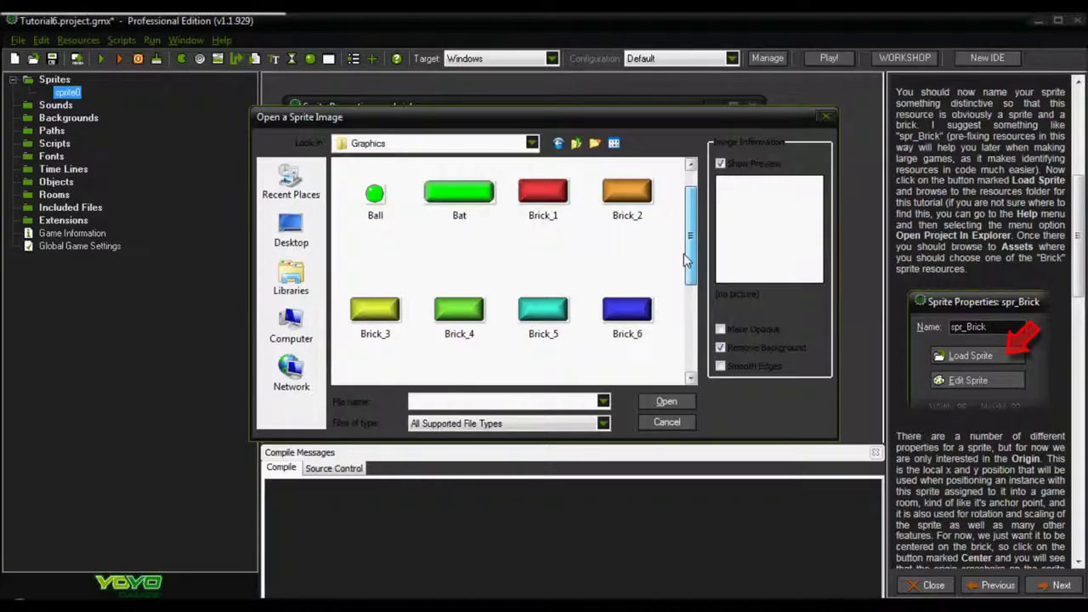
scroll(687, 261, "up", 1)
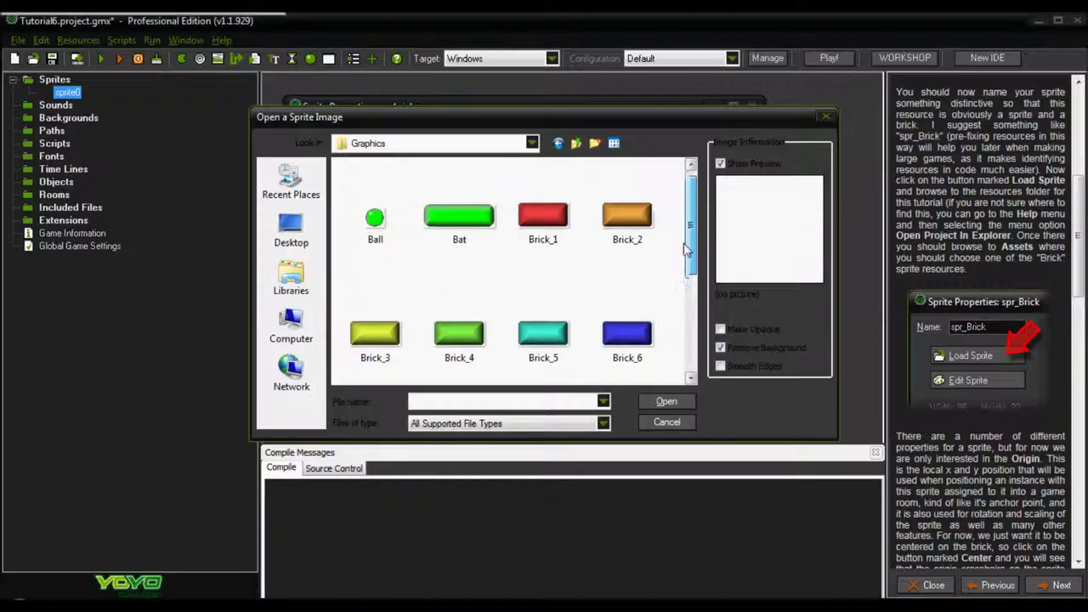
double_click(543, 221)
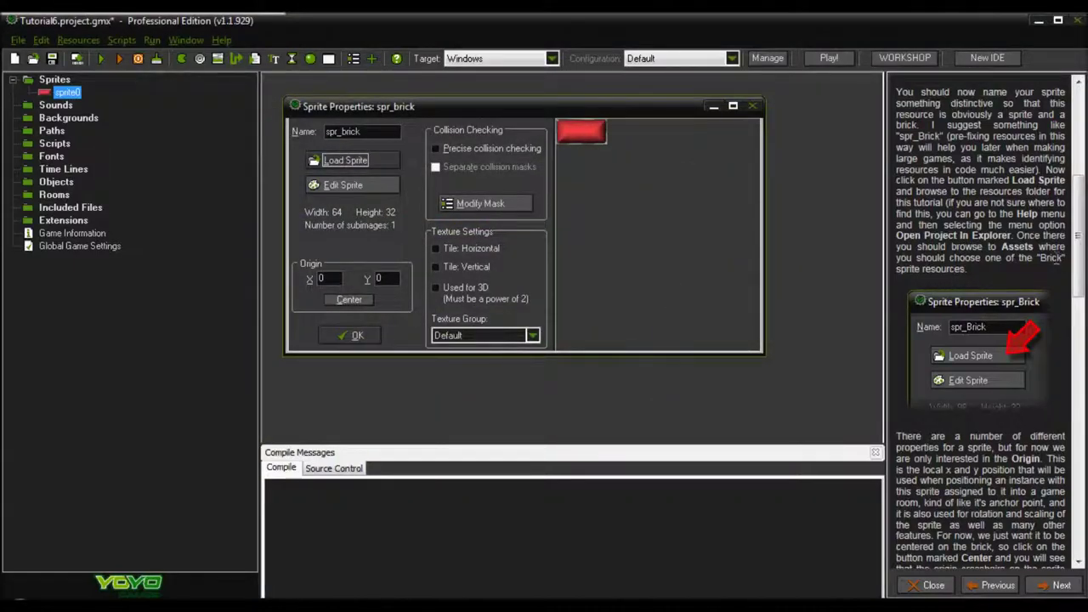
Step: Center the origin of spr_brick at 32, 16 and accept the sprite's properties
left_click_drag(1078, 262, 1047, 337)
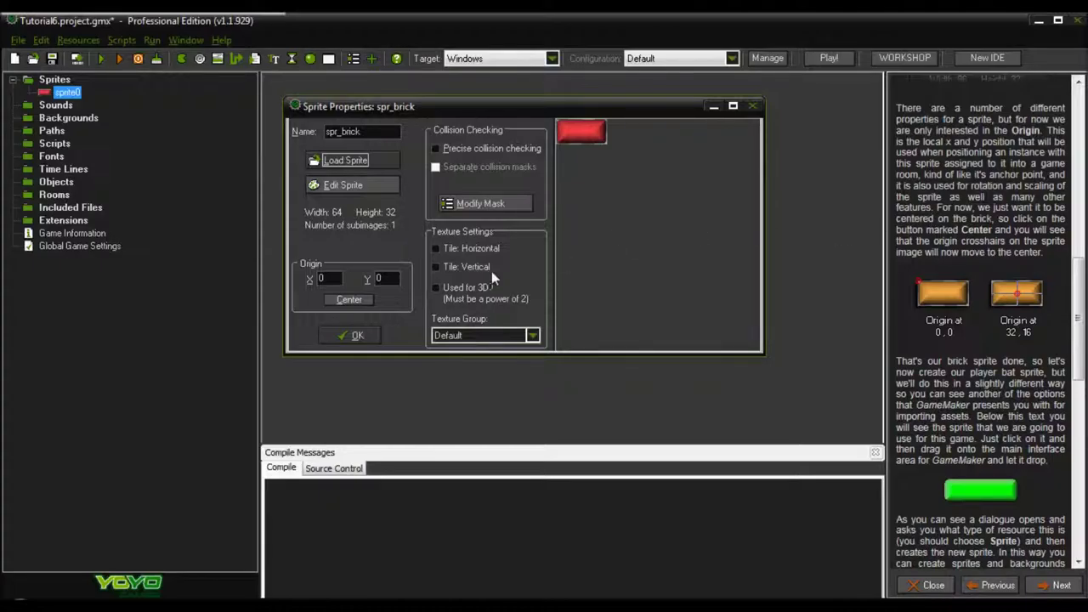
left_click(351, 298)
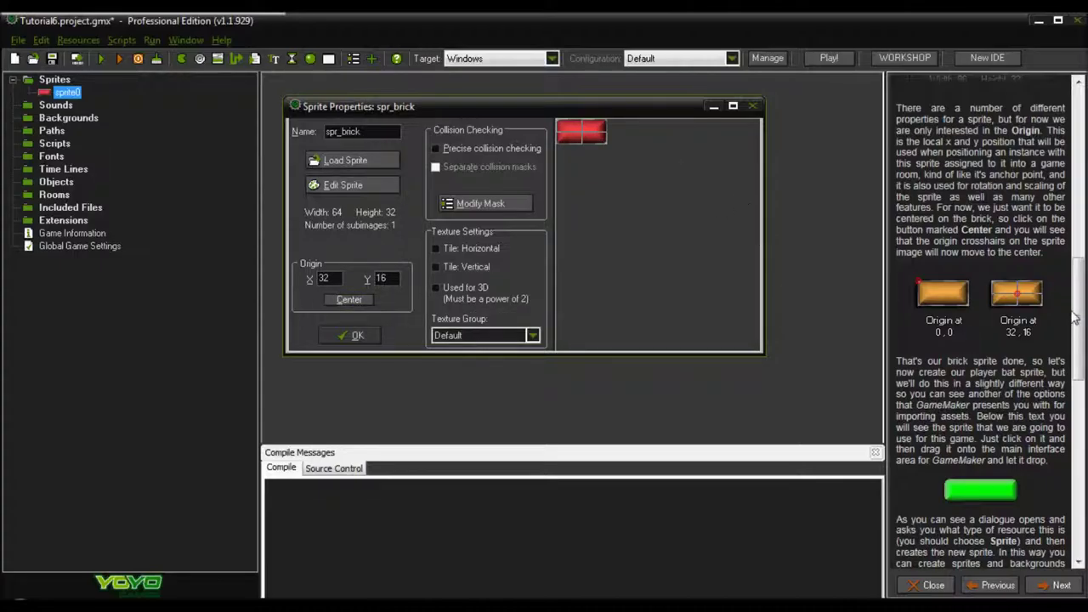
left_click_drag(1078, 324, 1079, 374)
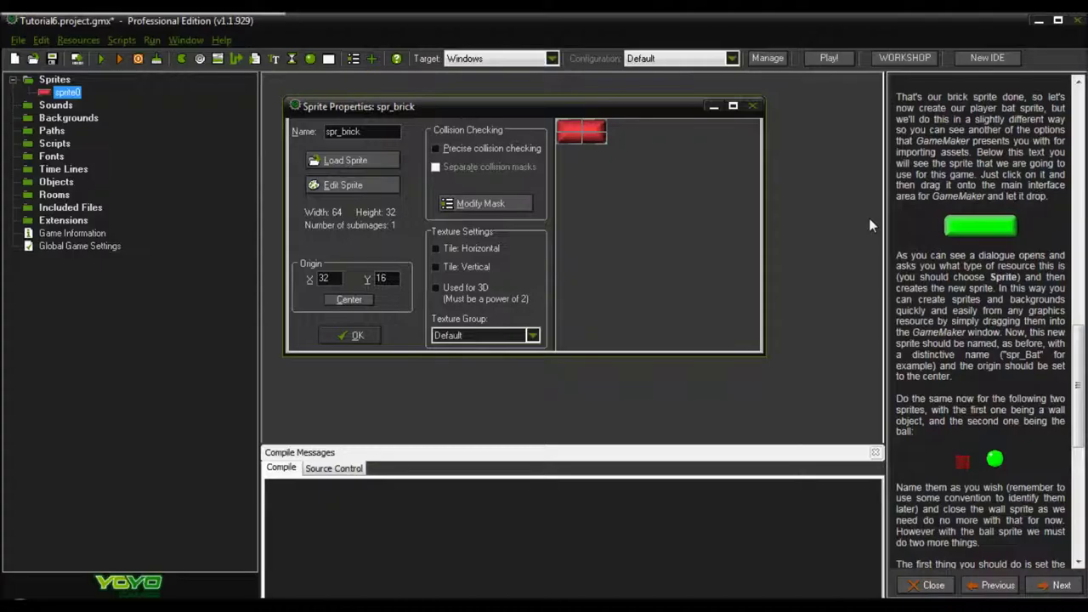
left_click(345, 334)
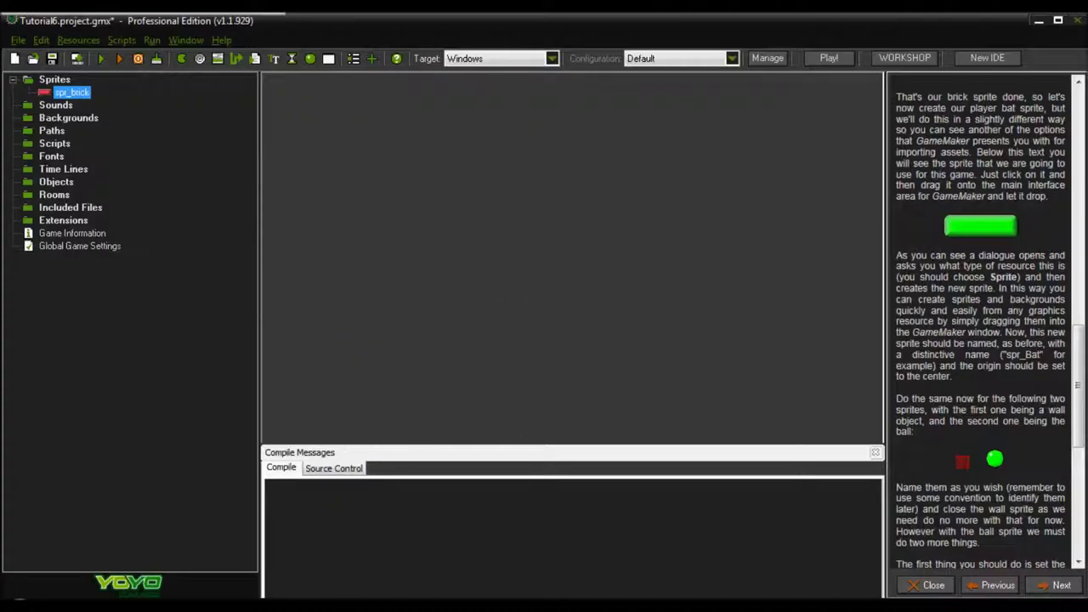
Step: Create a second sprite and load the Bat image from the Graphics folder into it
mouse_move(1077, 356)
left_mouse_down()
mouse_move(1078, 464)
mouse_move(1083, 300)
mouse_move(1085, 354)
left_mouse_up()
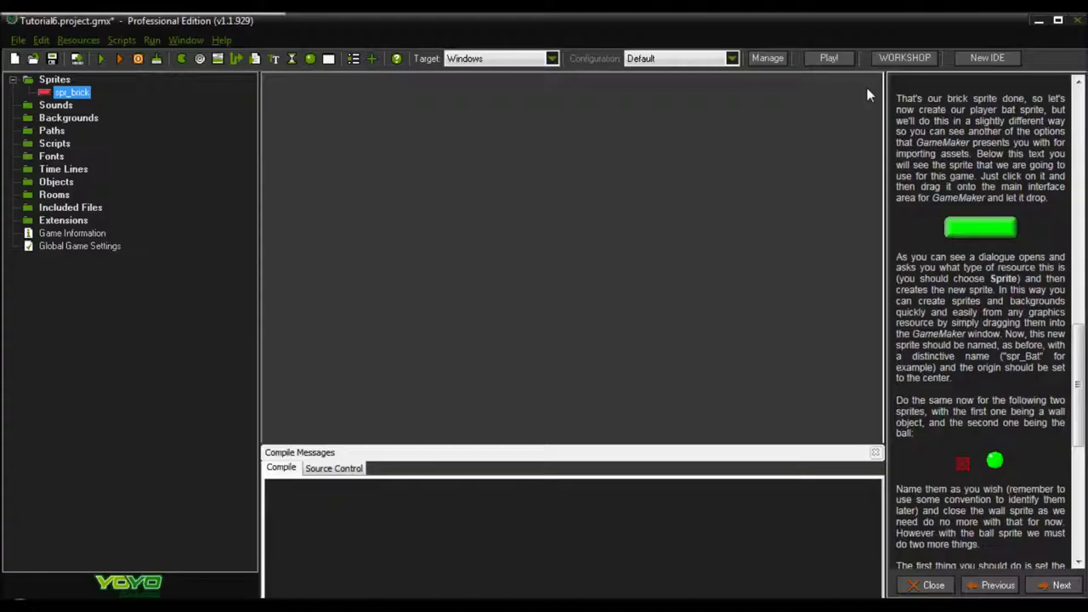
right_click(52, 82)
left_click(53, 88)
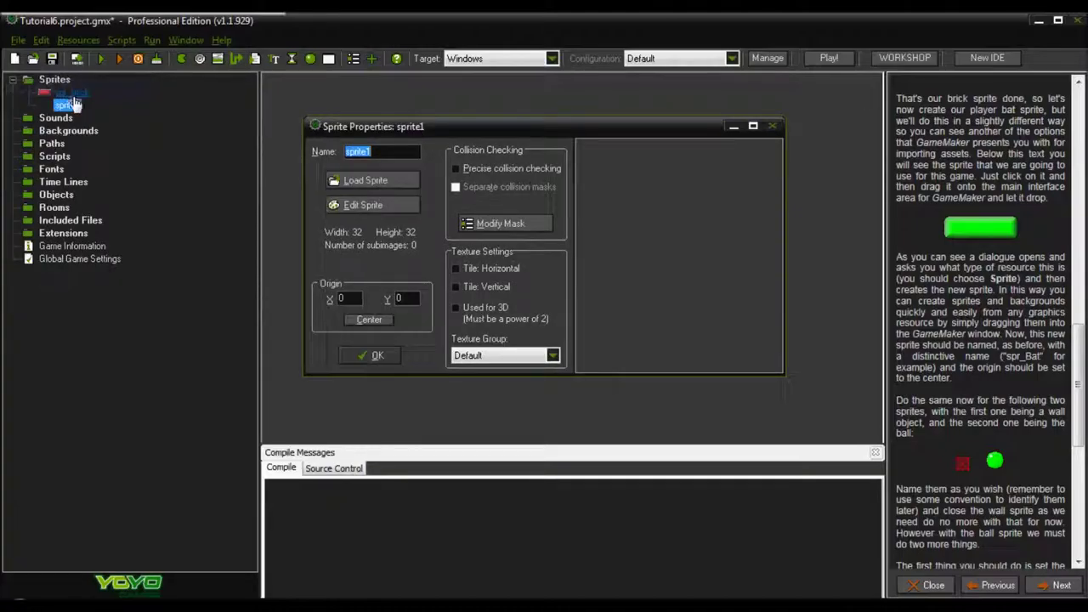
left_click(379, 183)
double_click(457, 224)
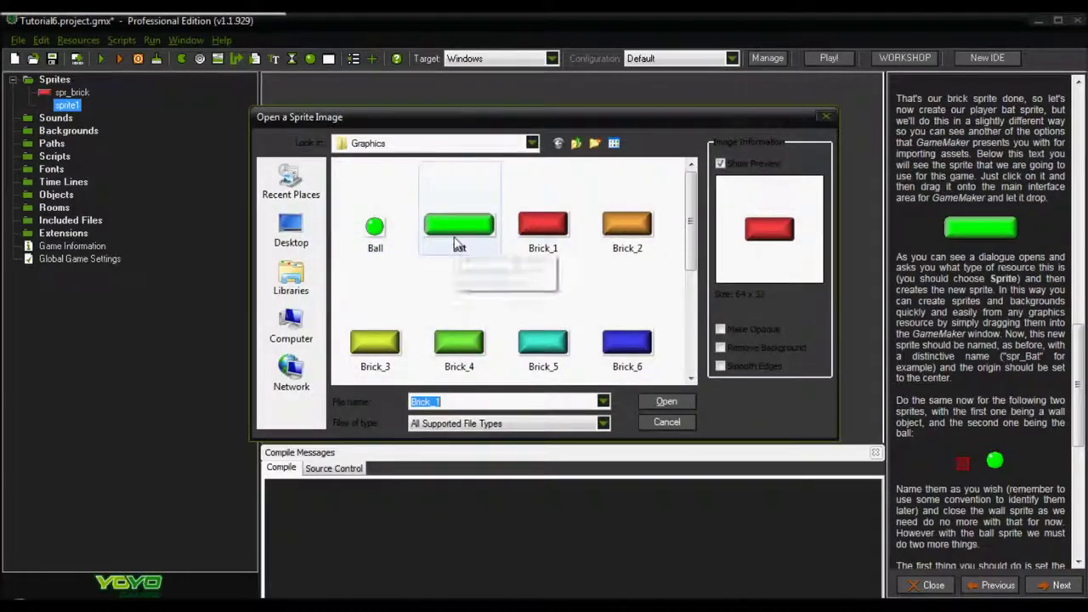
Step: Name the green bat sprite spr_bat, center its origin and accept its properties
double_click(357, 152)
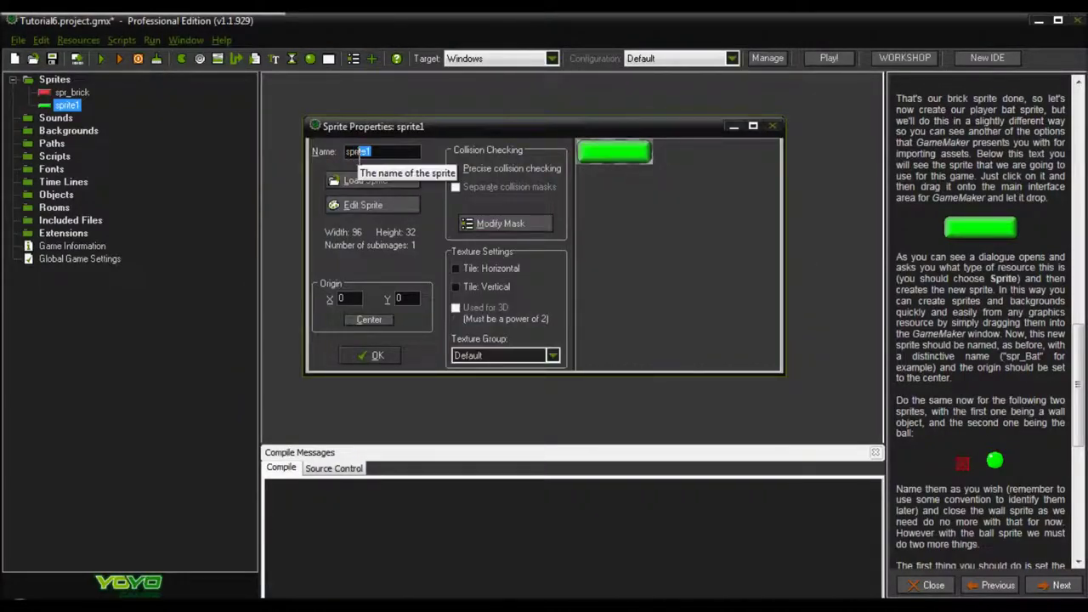
type("spr_bat")
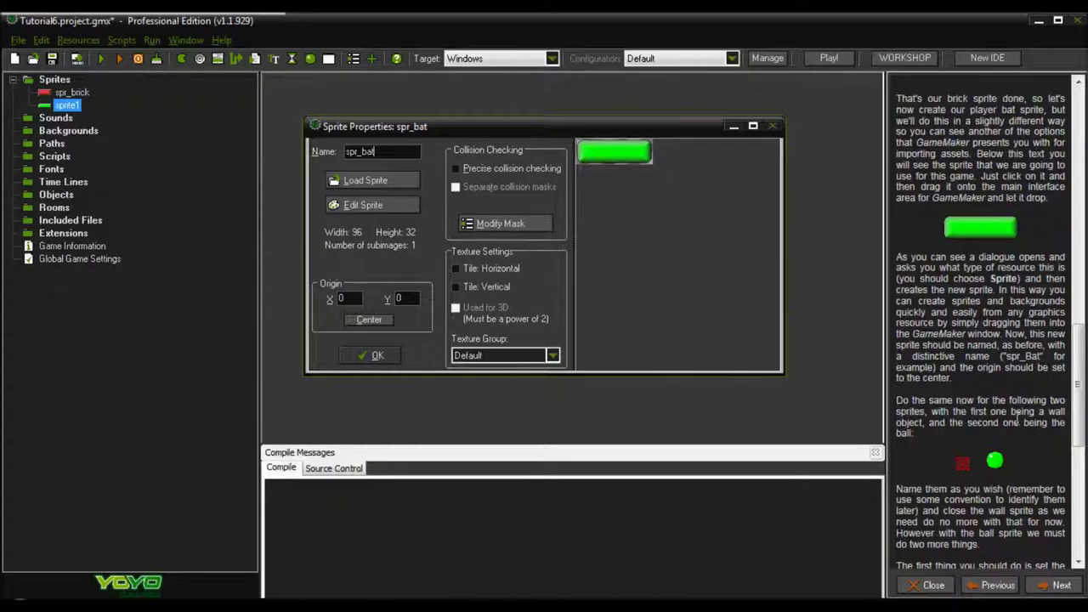
double_click(1073, 432)
left_click(369, 320)
left_click(374, 356)
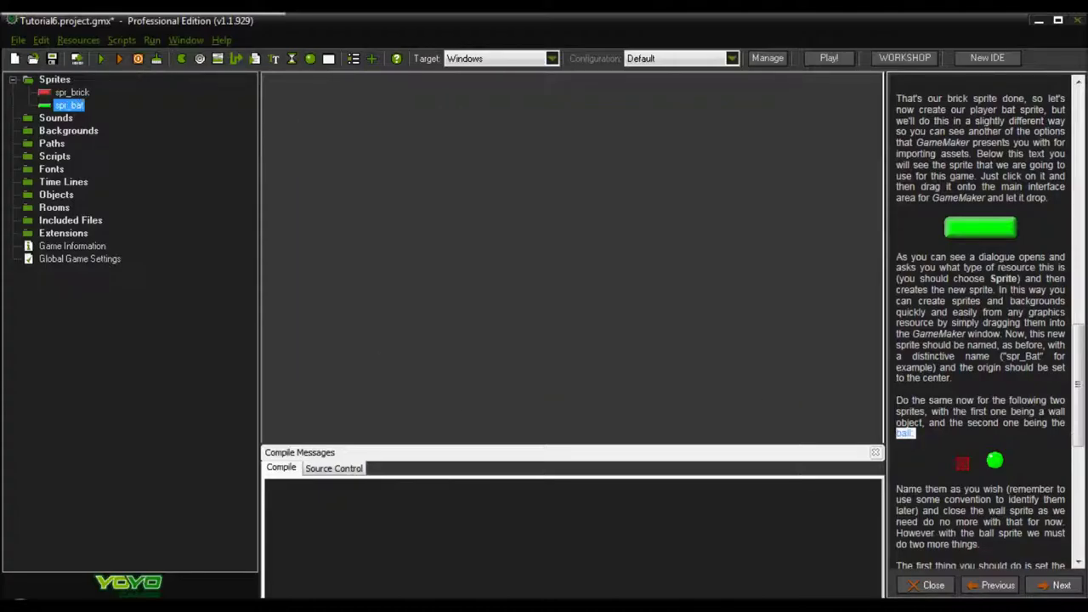
Step: Create a third sprite named spr_ball and load the Ball image into it
scroll(1075, 429, "down", 3)
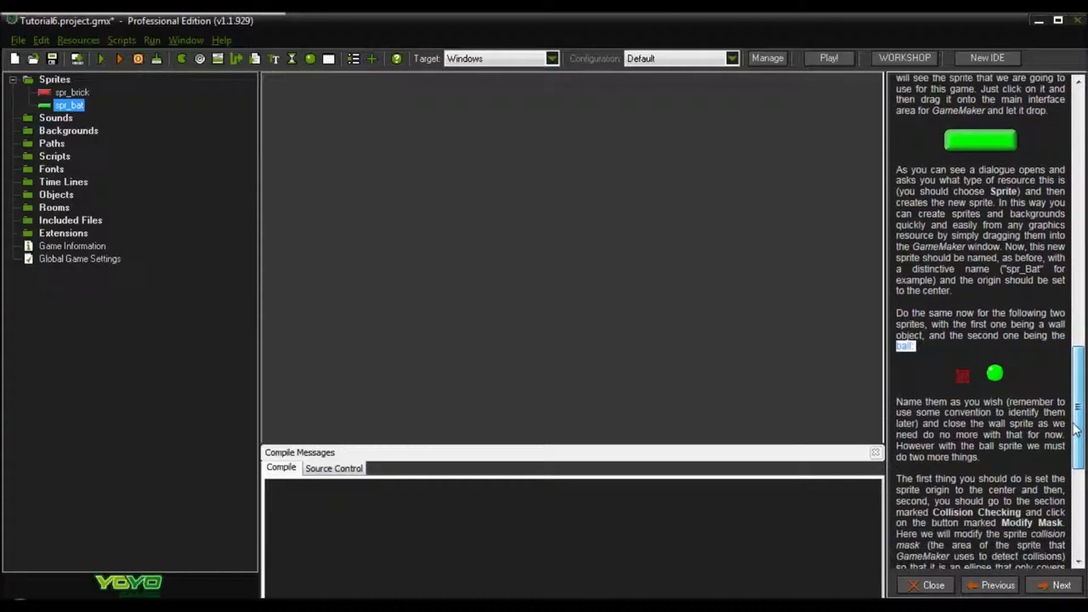
scroll(1075, 429, "down", 2)
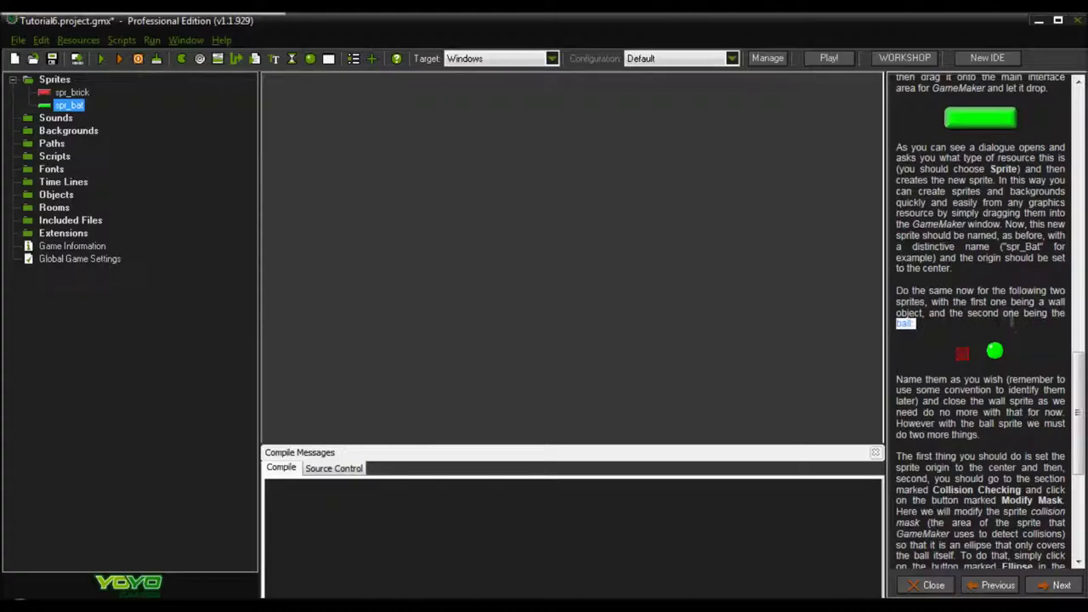
left_click(1008, 319)
left_click(182, 60)
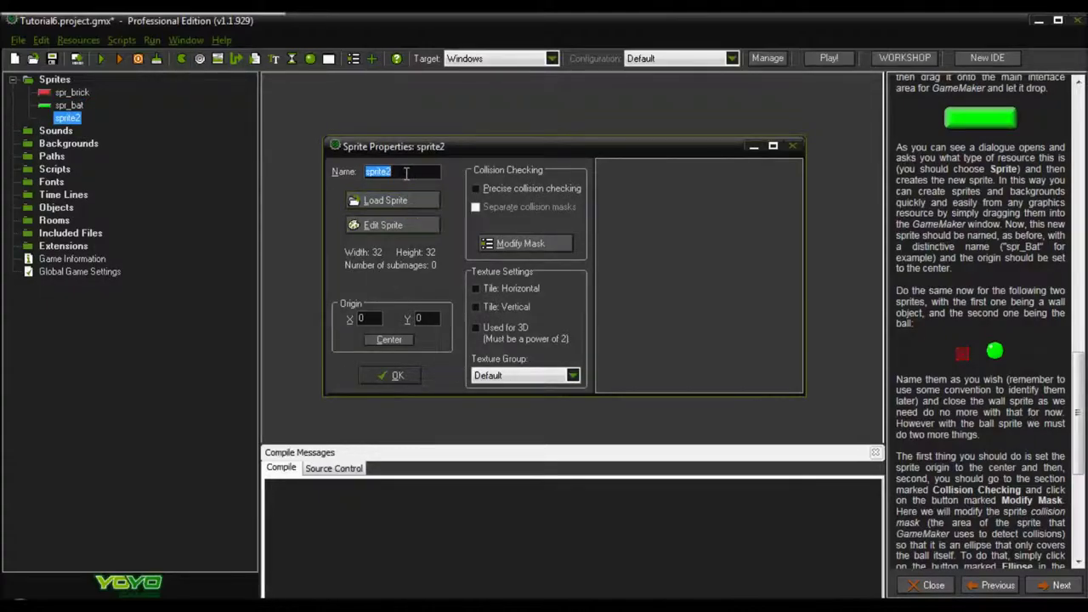
left_click(406, 174)
double_click(406, 174)
type("spr_ball")
left_click(420, 204)
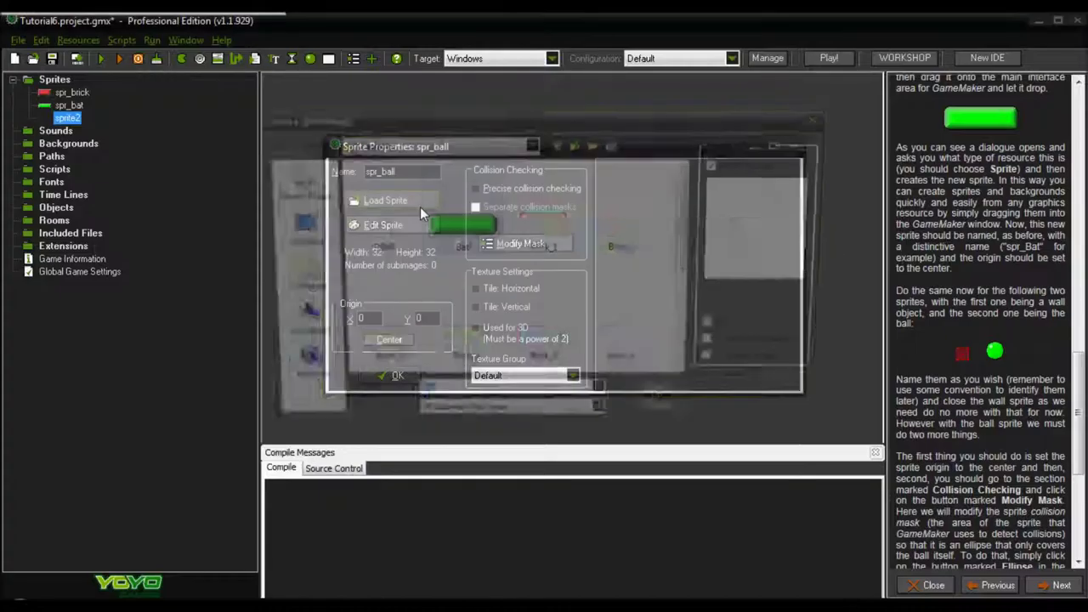
double_click(375, 228)
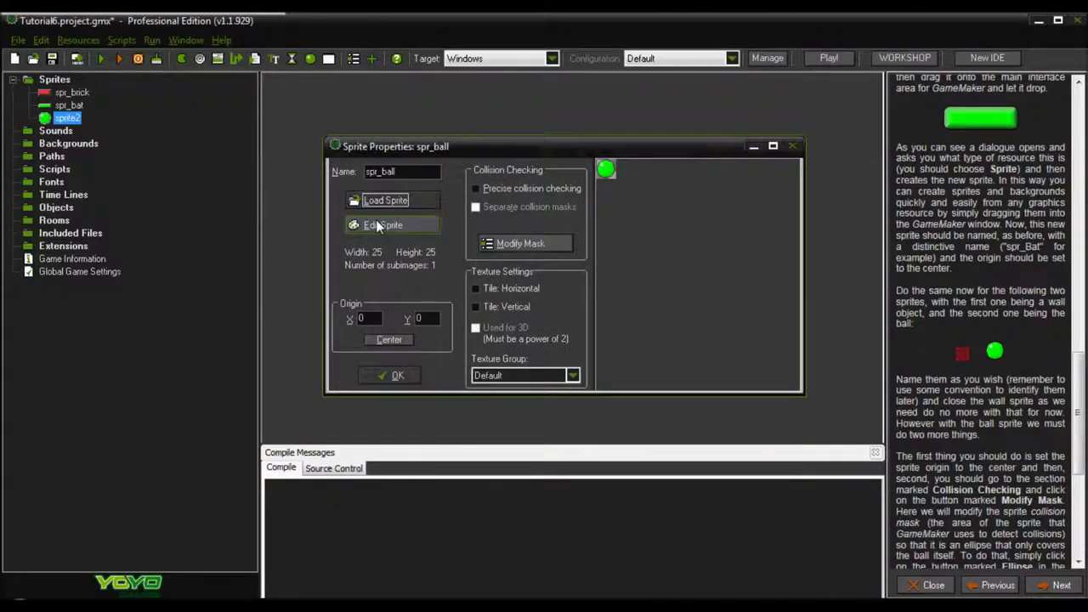
Step: Center the origin of spr_ball at 12, 12
left_click_drag(1076, 372, 1076, 392)
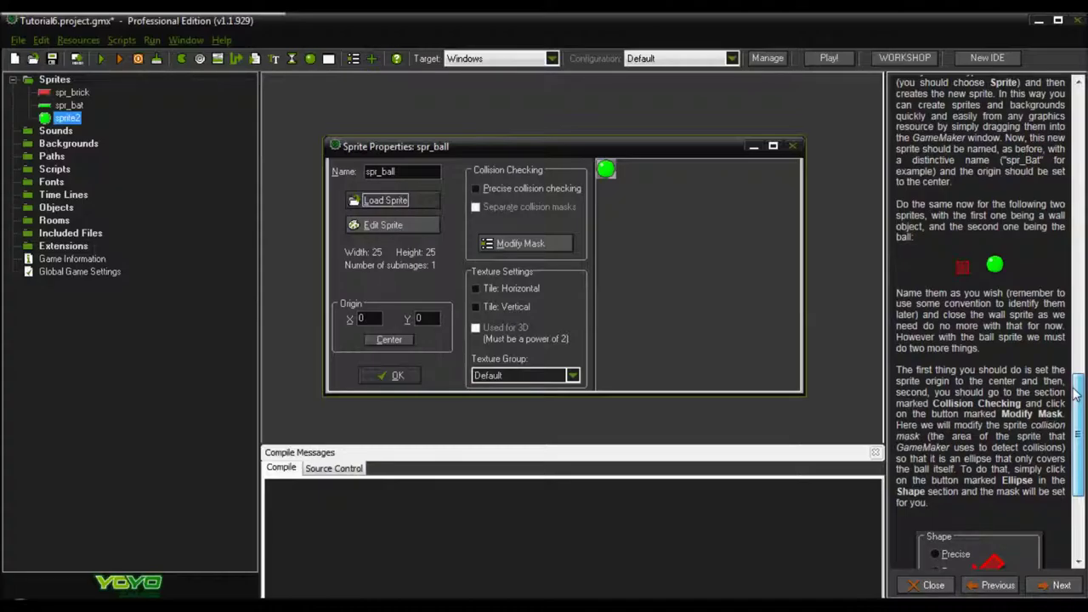
left_click_drag(1076, 392, 1077, 406)
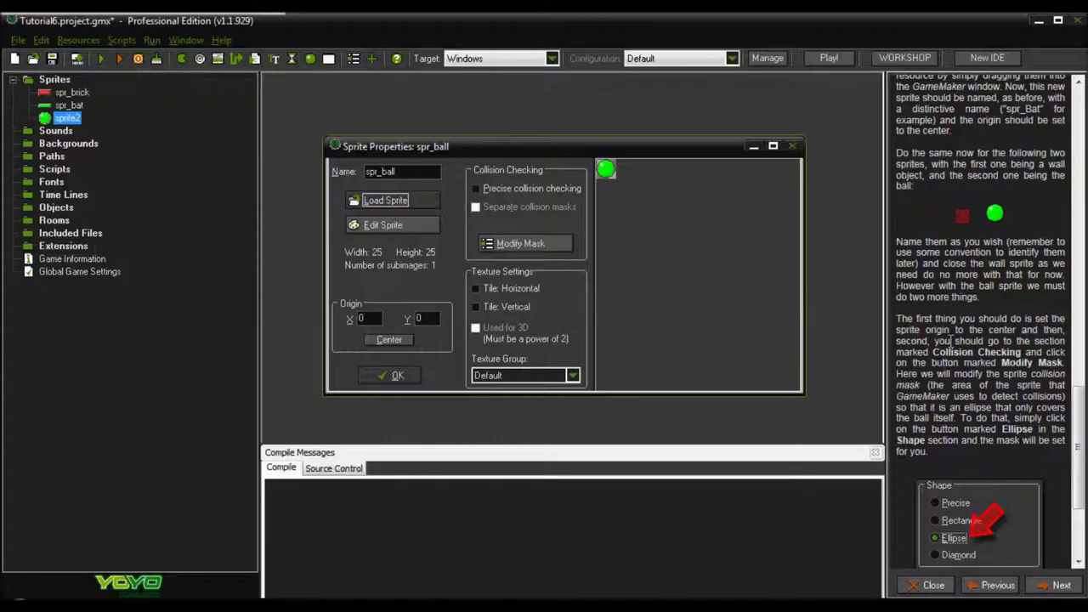
left_click(389, 339)
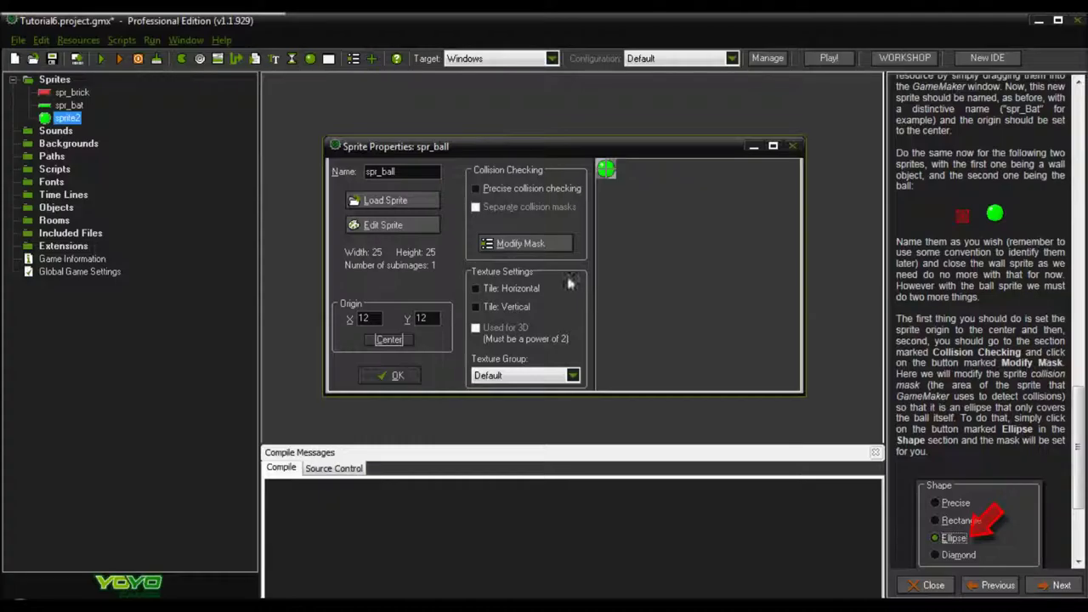
Step: Set spr_ball's collision mask to an Ellipse shape with a Full image bounding box and accept the sprite's properties
left_click(513, 244)
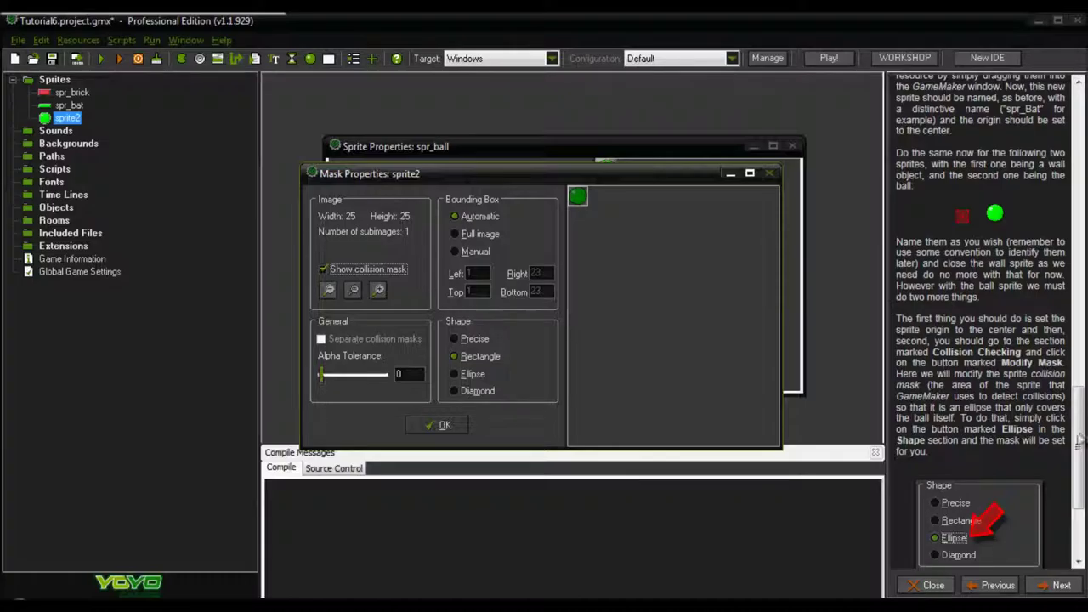
left_click(462, 375)
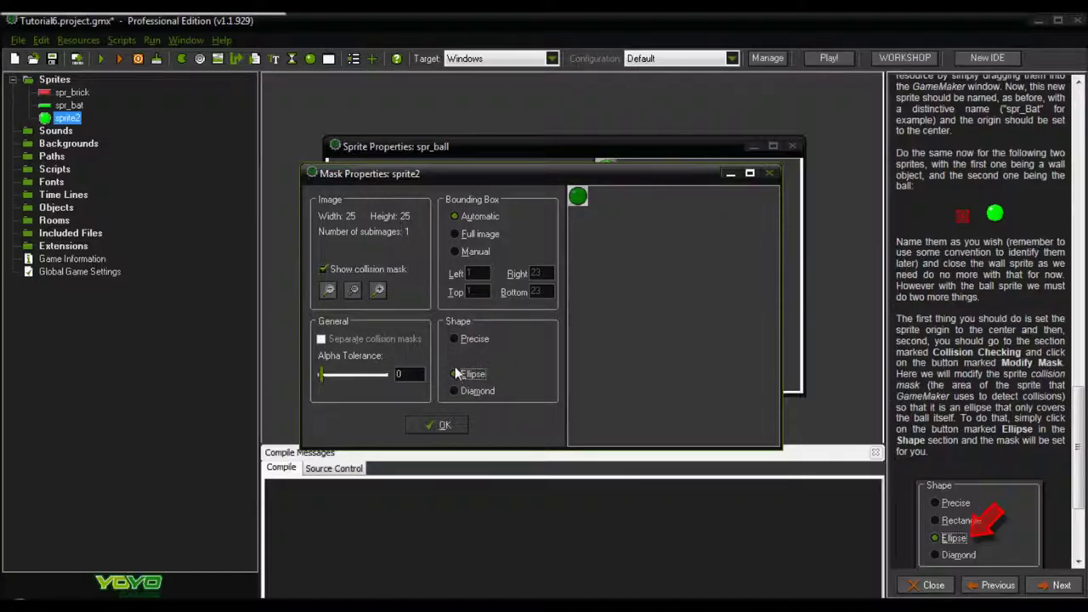
left_click(455, 233)
left_click(442, 425)
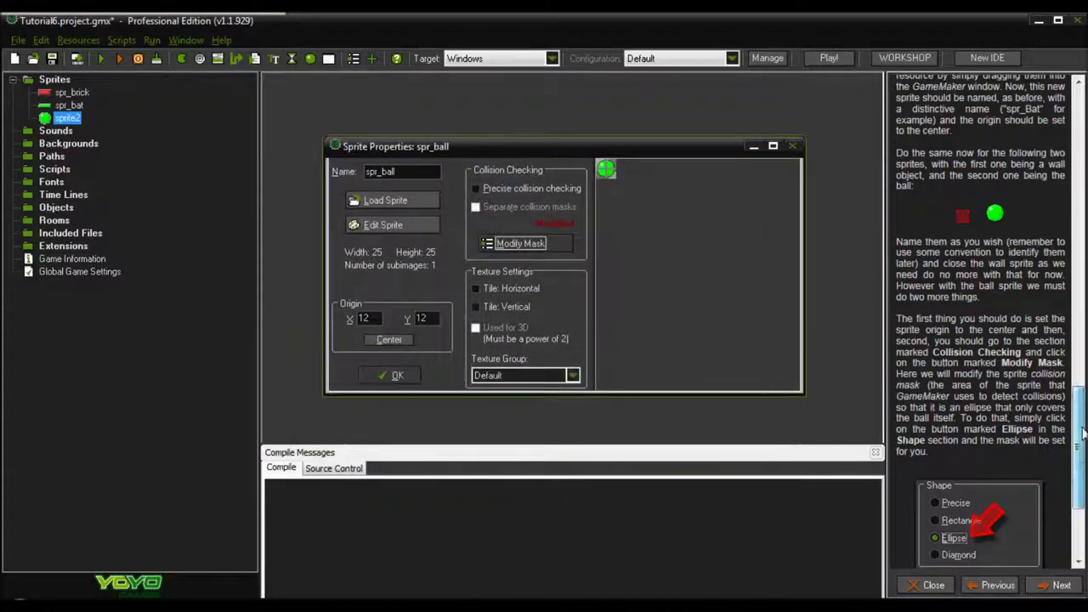
scroll(1080, 514, "down", 5)
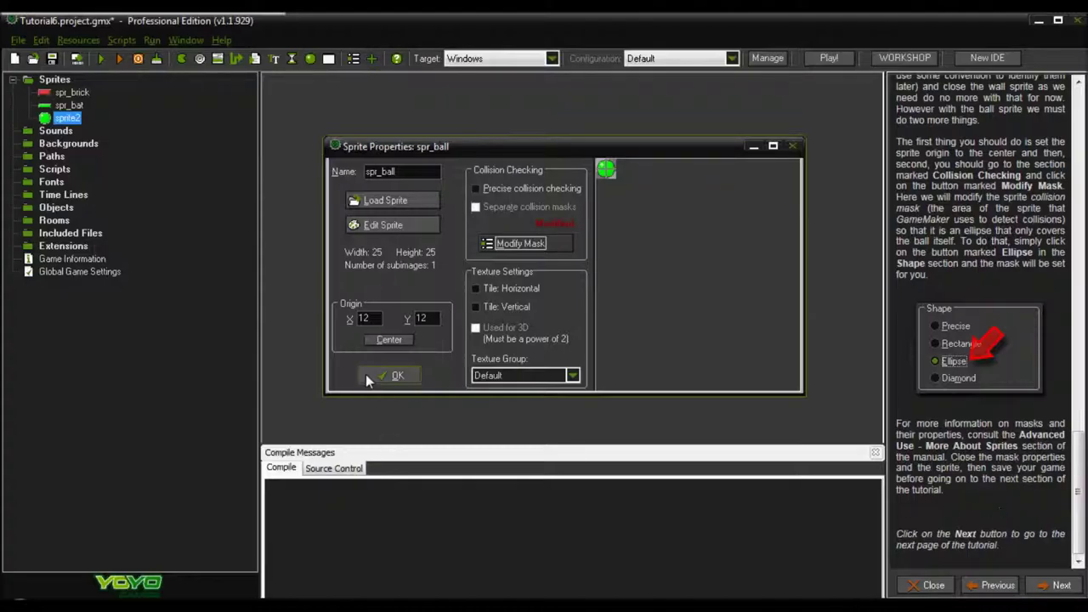
left_click(393, 375)
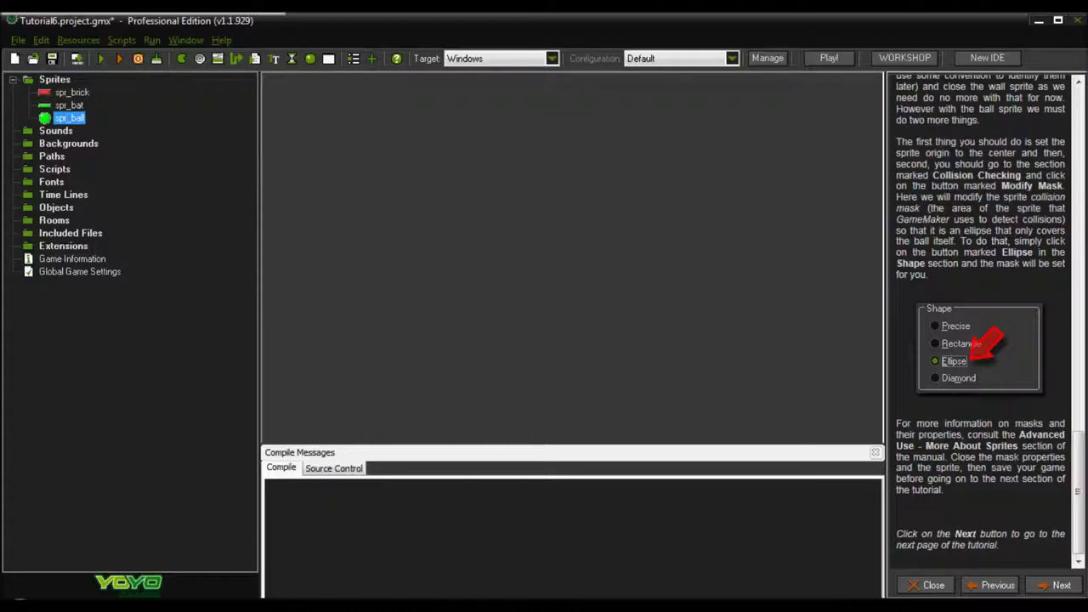
Step: Create a fourth sprite and name it spr_wall
left_click_drag(1081, 533, 1081, 499)
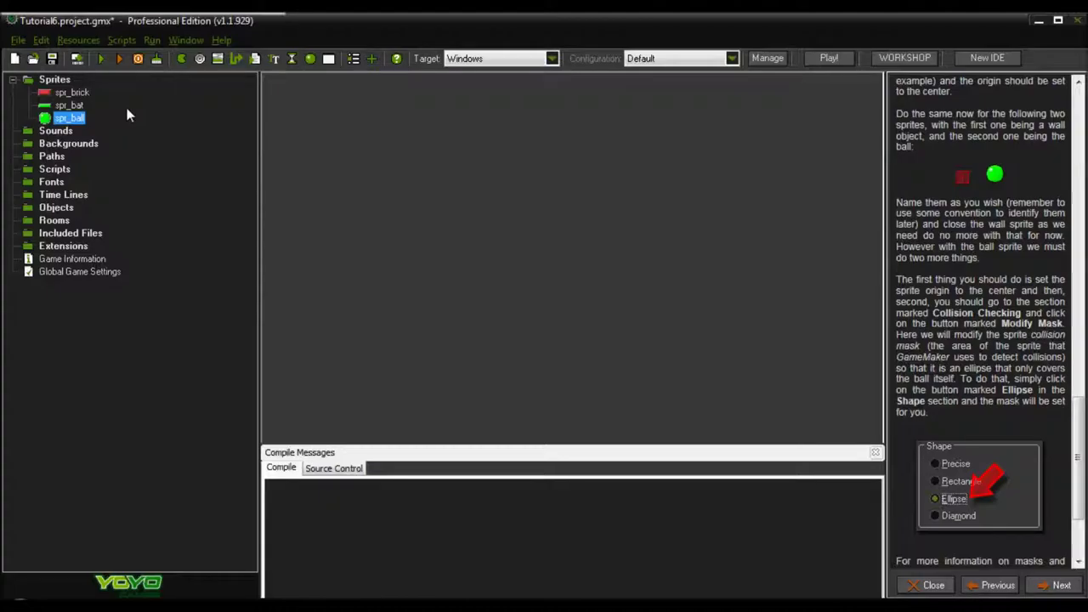
left_click(182, 58)
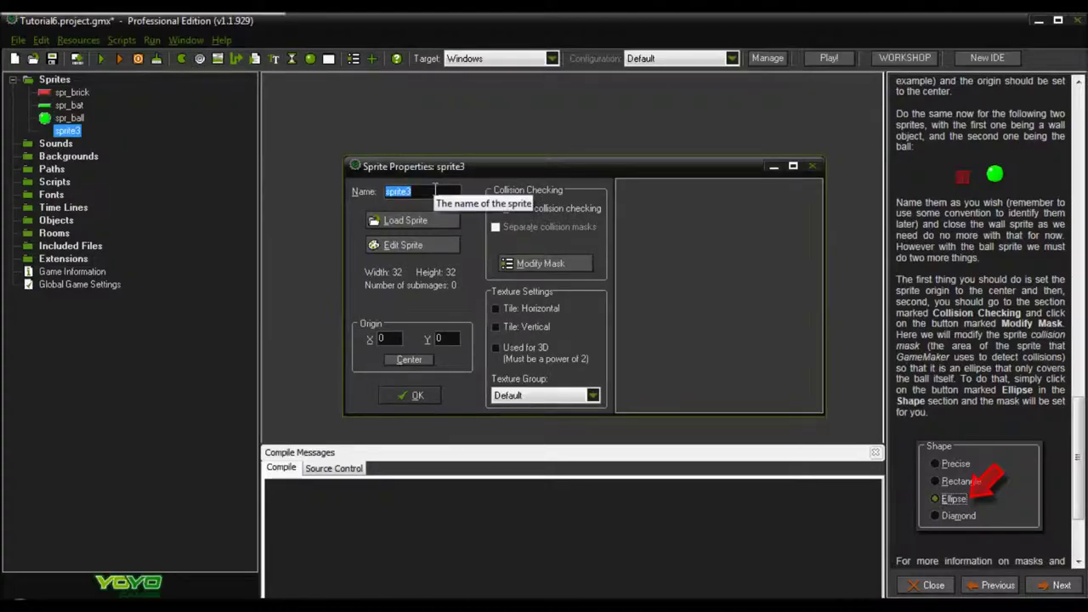
type("spr")
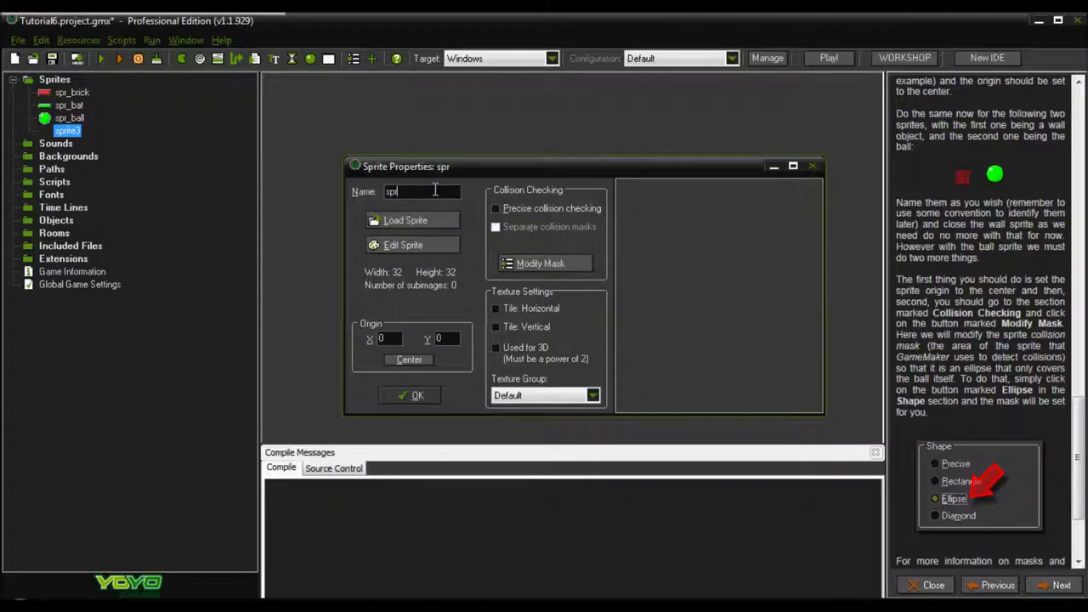
type("_wall")
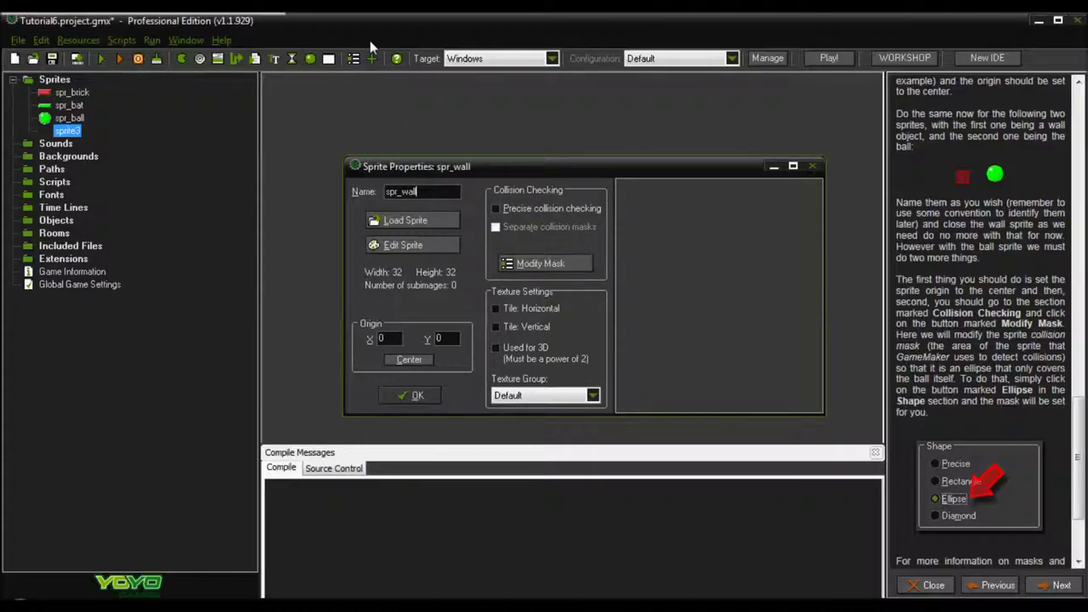
Step: Load the wall image from the Graphics folder into spr_wall and accept its properties
left_click(416, 224)
scroll(669, 253, "down", 4)
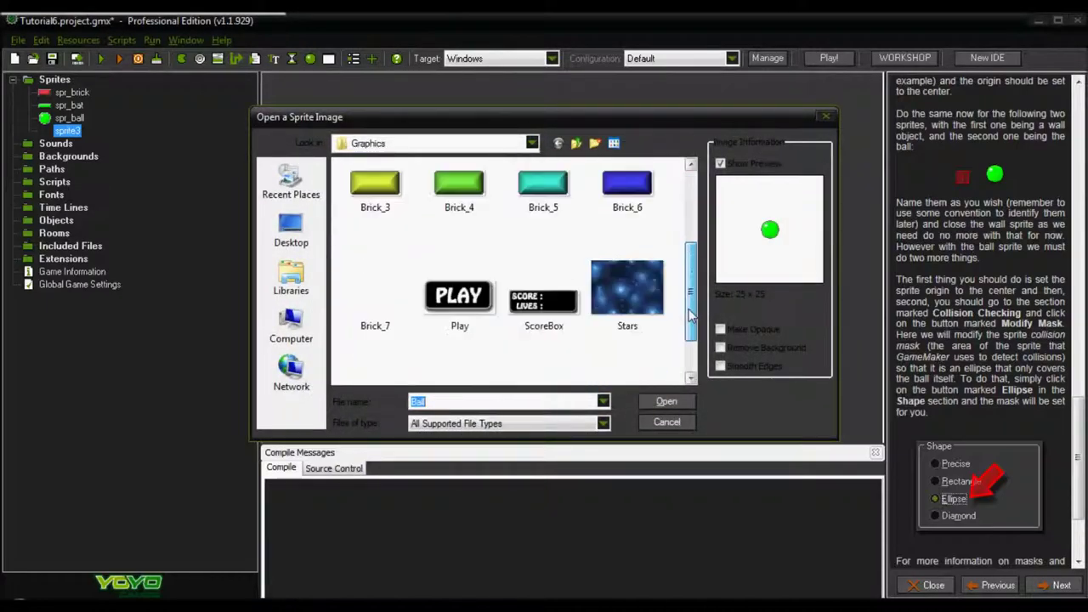
double_click(544, 361)
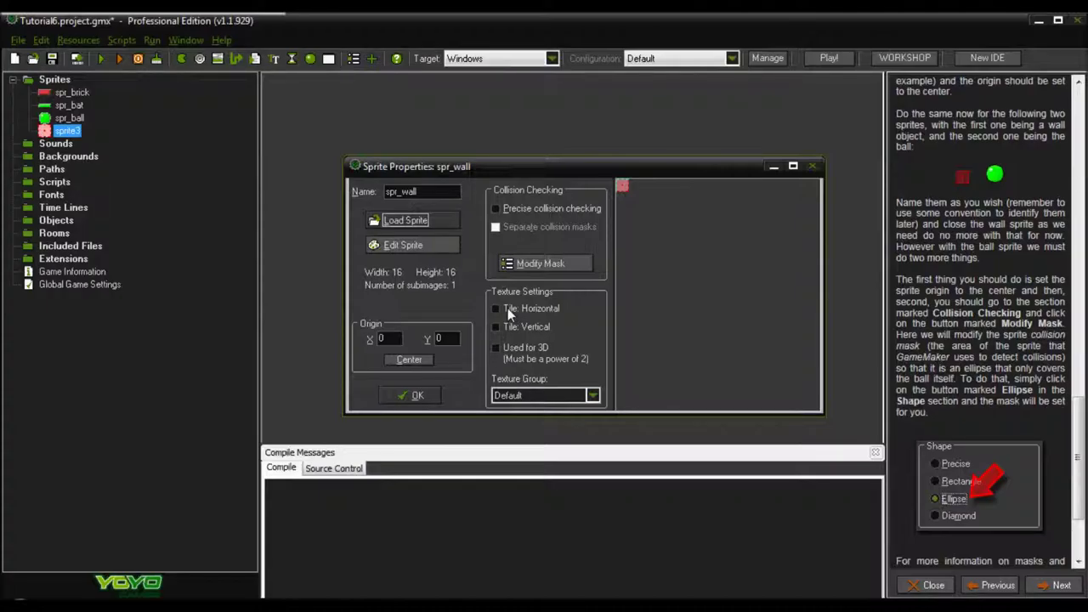
left_click(418, 396)
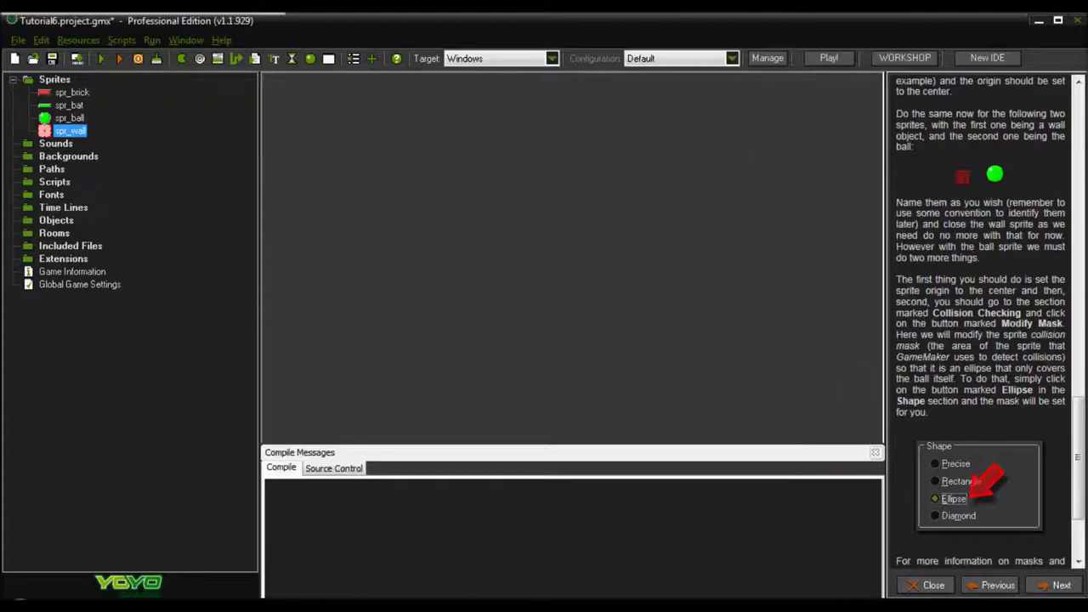
Step: Advance the tutorial to page 3, Creating A Wall Object, and read how to set up the wall object
left_click_drag(1080, 418, 1078, 459)
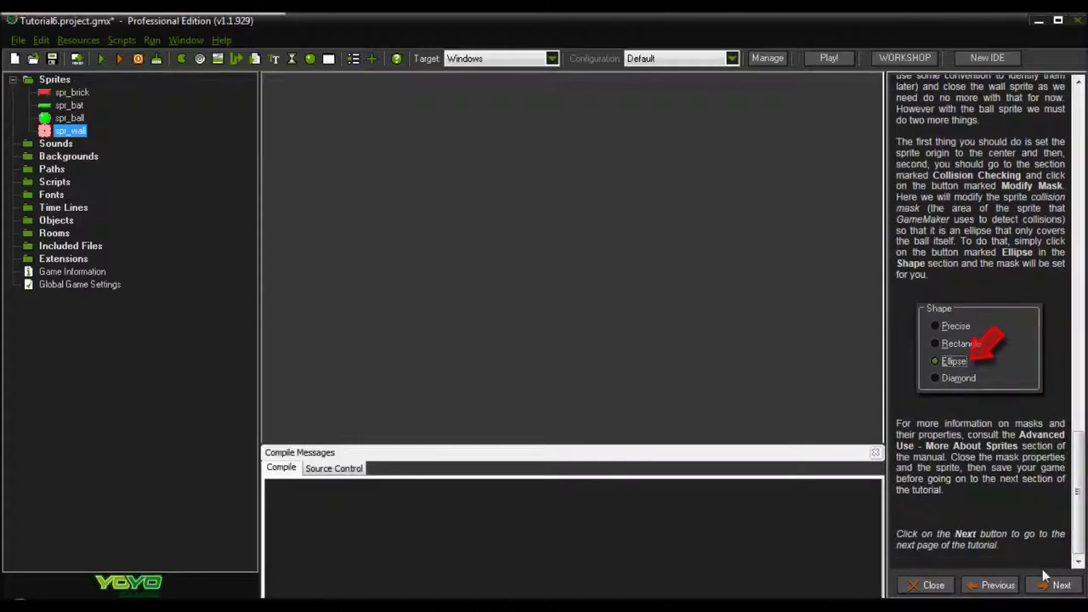
left_click(1054, 585)
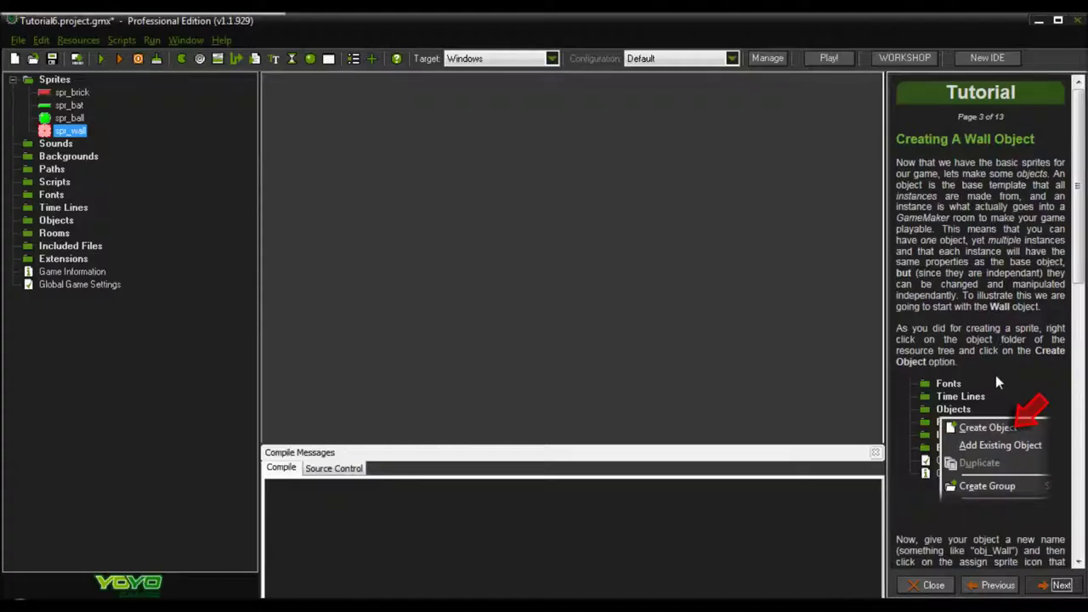
left_click_drag(1082, 274, 1082, 455)
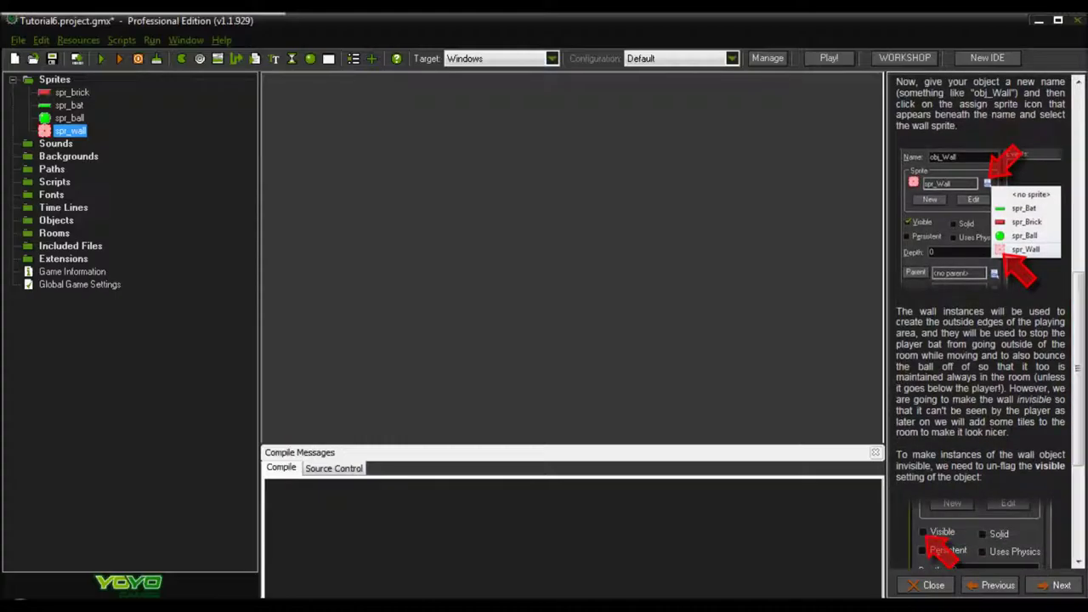
Step: Create an object named obj_wall and assign the spr_wall sprite to it
mouse_move(4, 56)
right_click(73, 223)
left_click(68, 234)
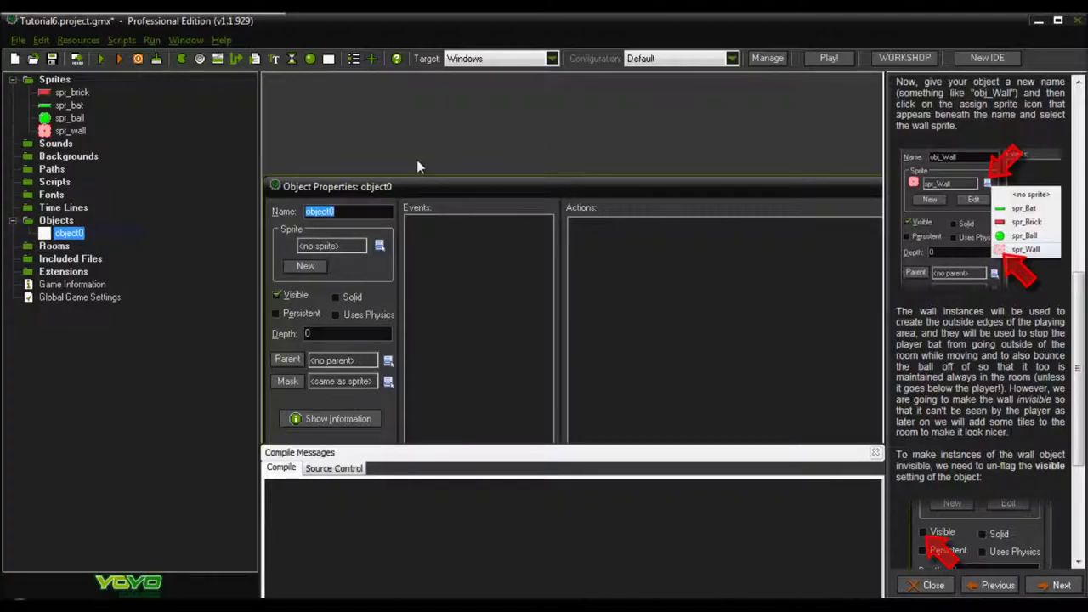
type("obj_wall")
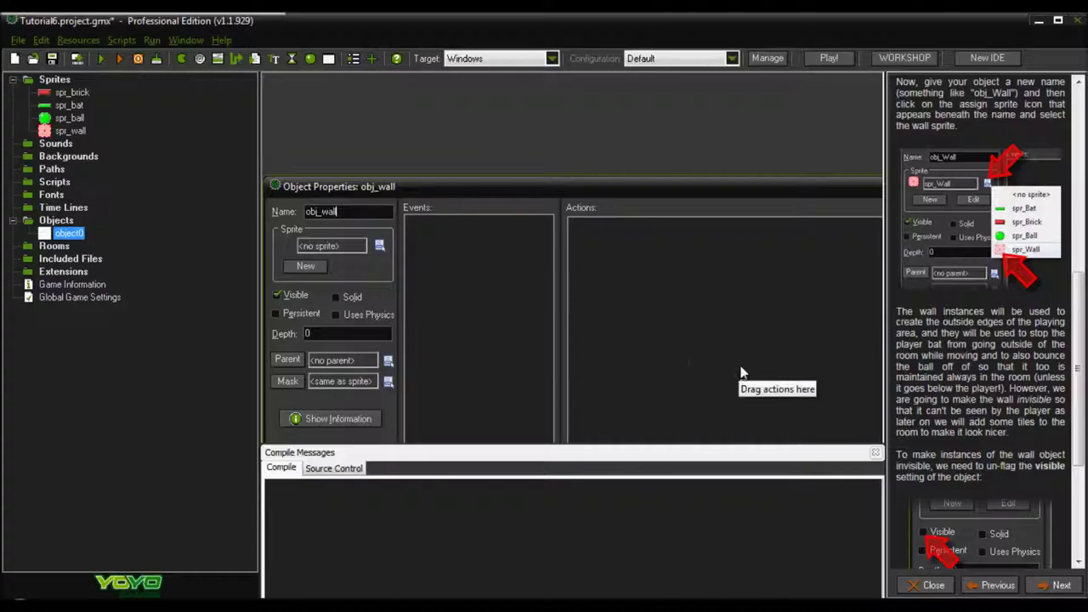
left_click(379, 245)
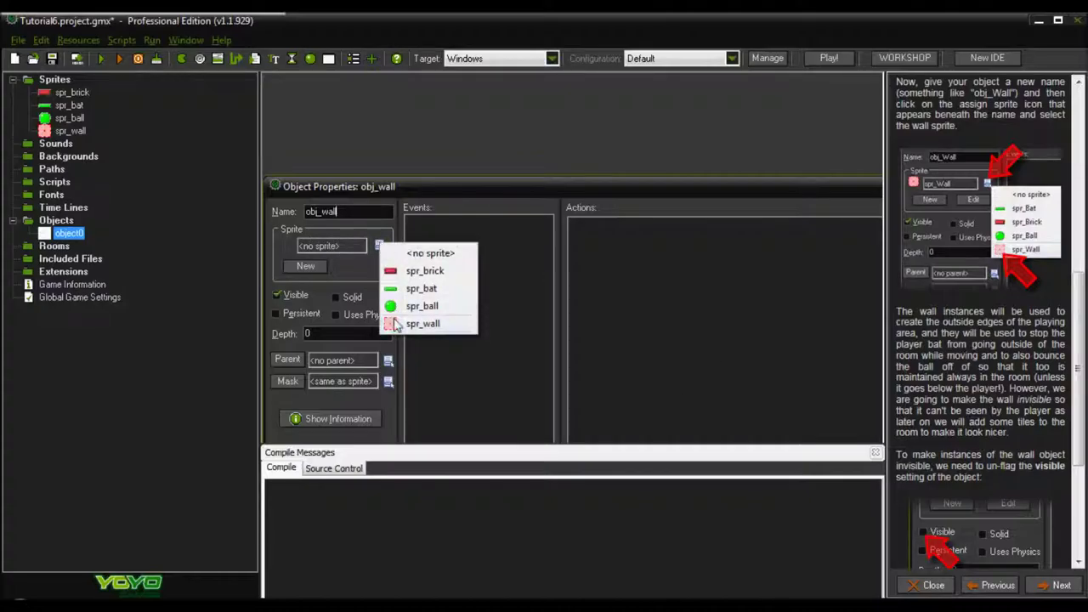
left_click(422, 324)
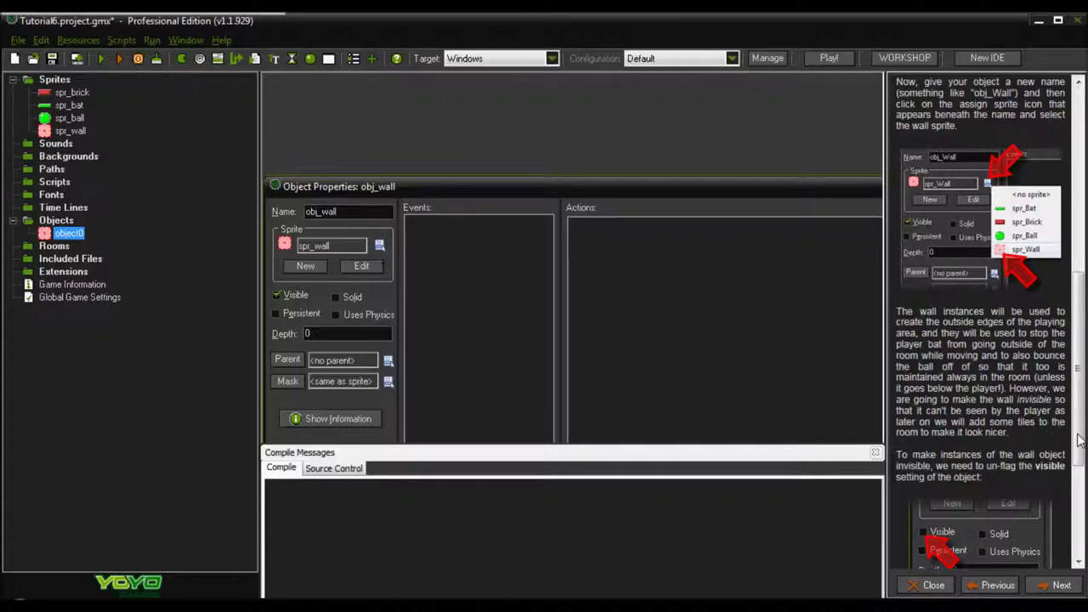
Step: Turn off the Visible setting of obj_wall and save the project
left_click_drag(1078, 440, 1078, 517)
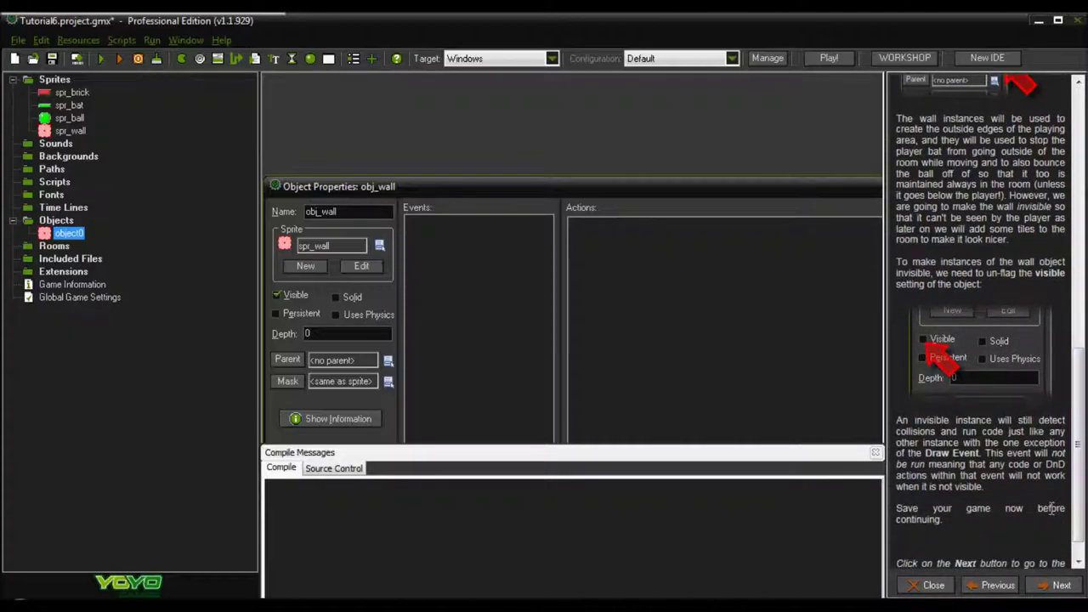
left_click(275, 295)
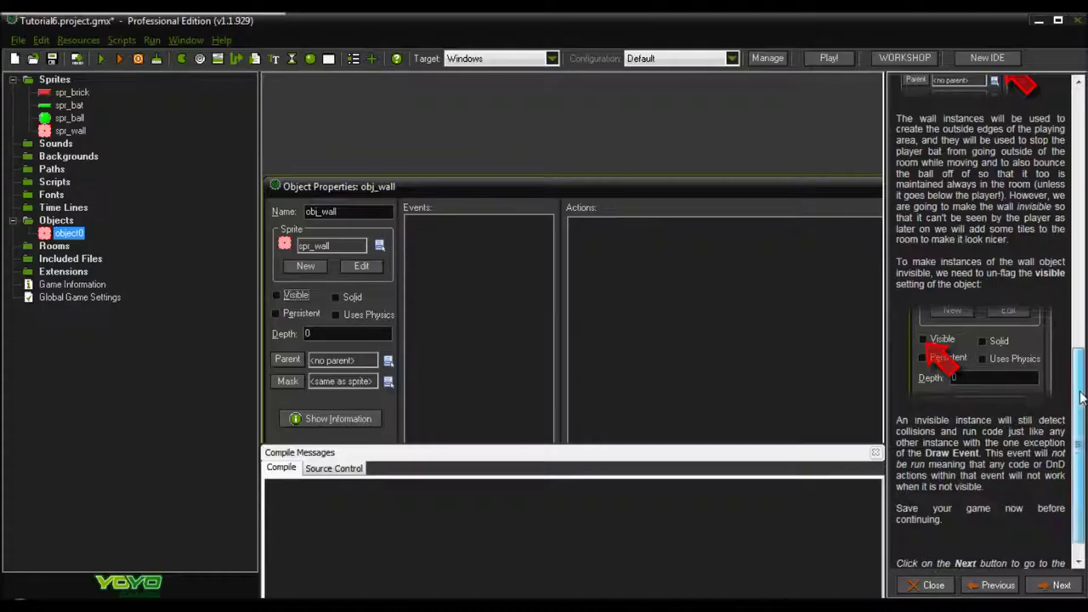
left_click_drag(1081, 409, 1082, 420)
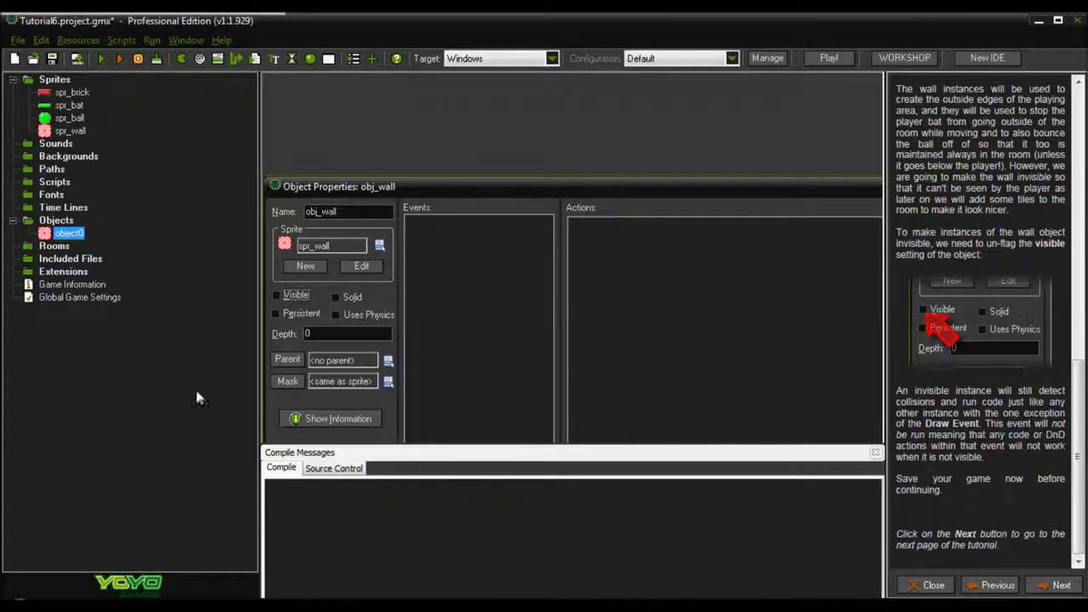
left_click_drag(428, 184, 415, 81)
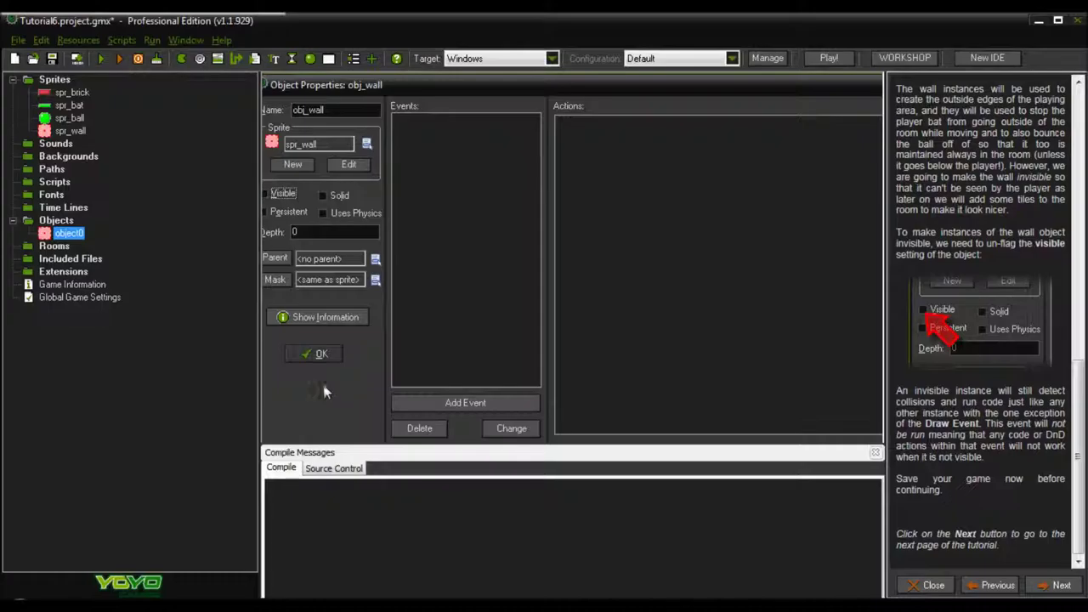
left_click(51, 60)
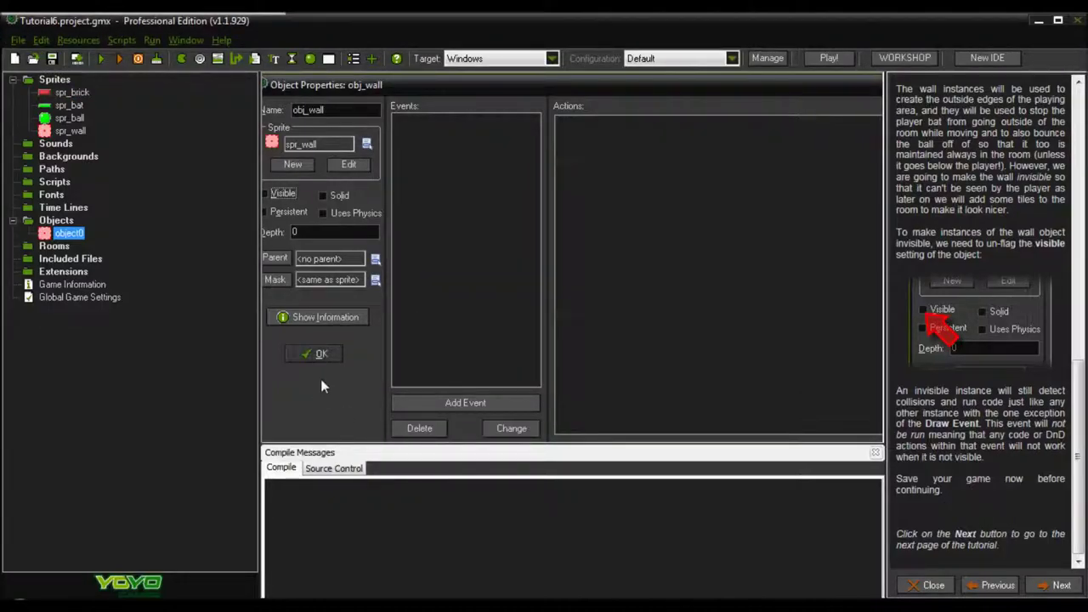
Step: Advance the tutorial to page 4, Creating Bricks, and accept the properties of obj_wall
left_click(1054, 585)
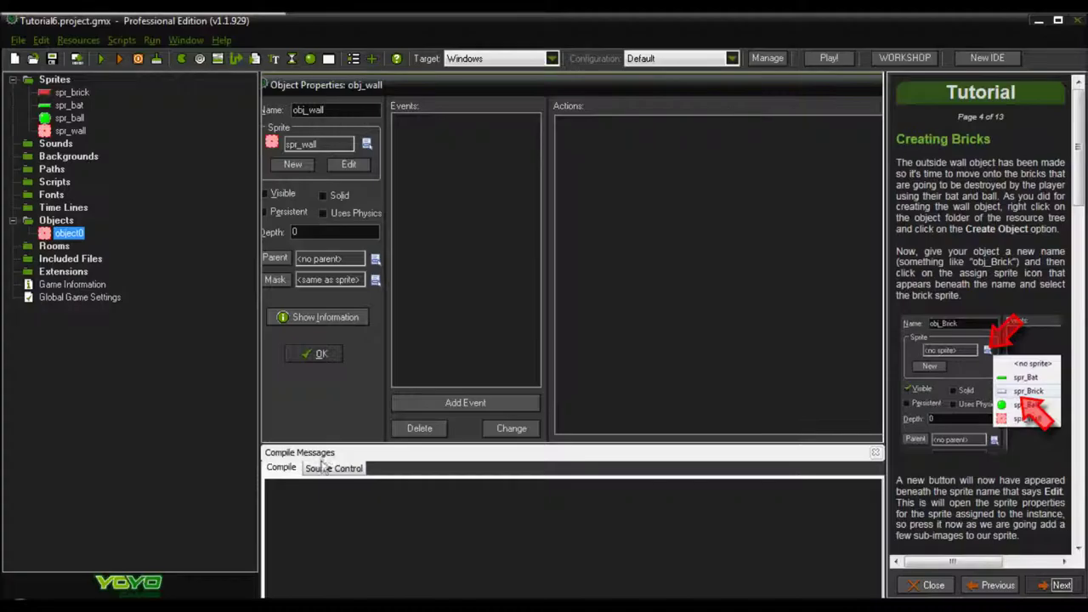
left_click(319, 359)
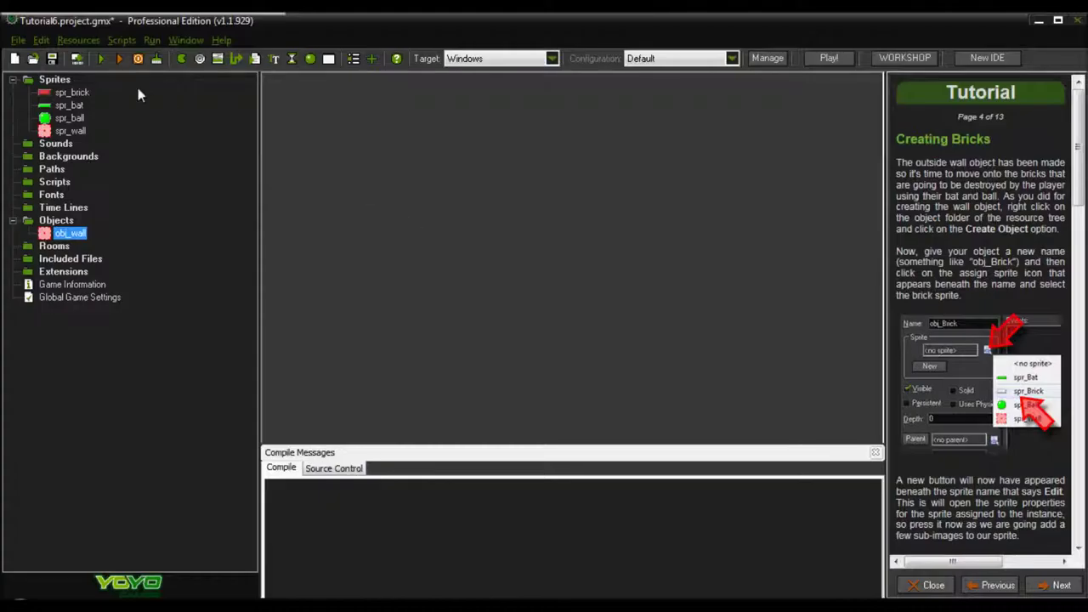
Step: Create an object named obj_brick and assign the spr_brick sprite to it
left_click(79, 40)
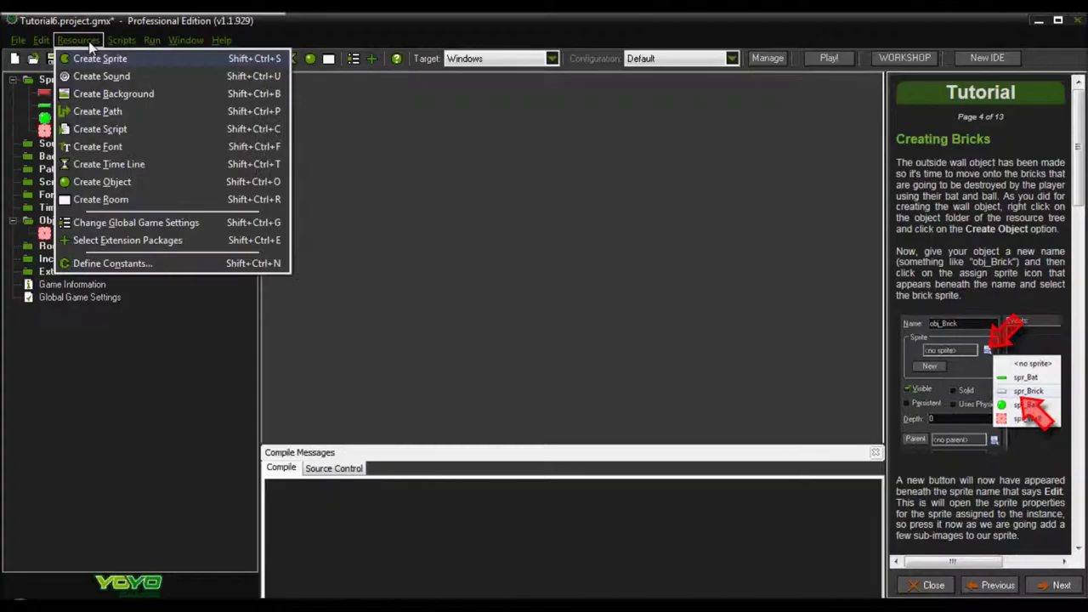
left_click(132, 181)
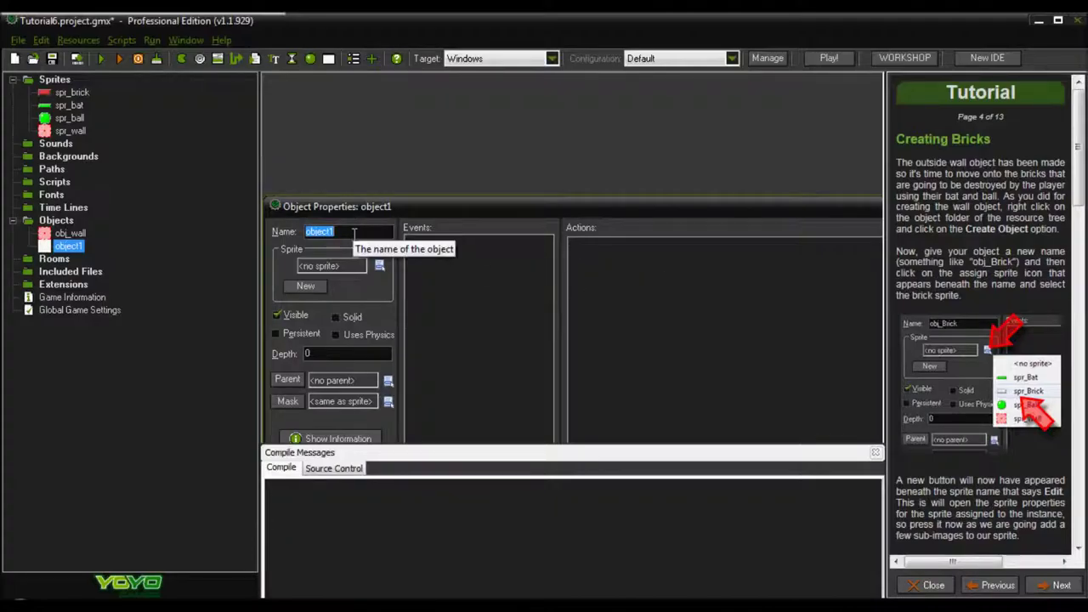
type("obj_brick")
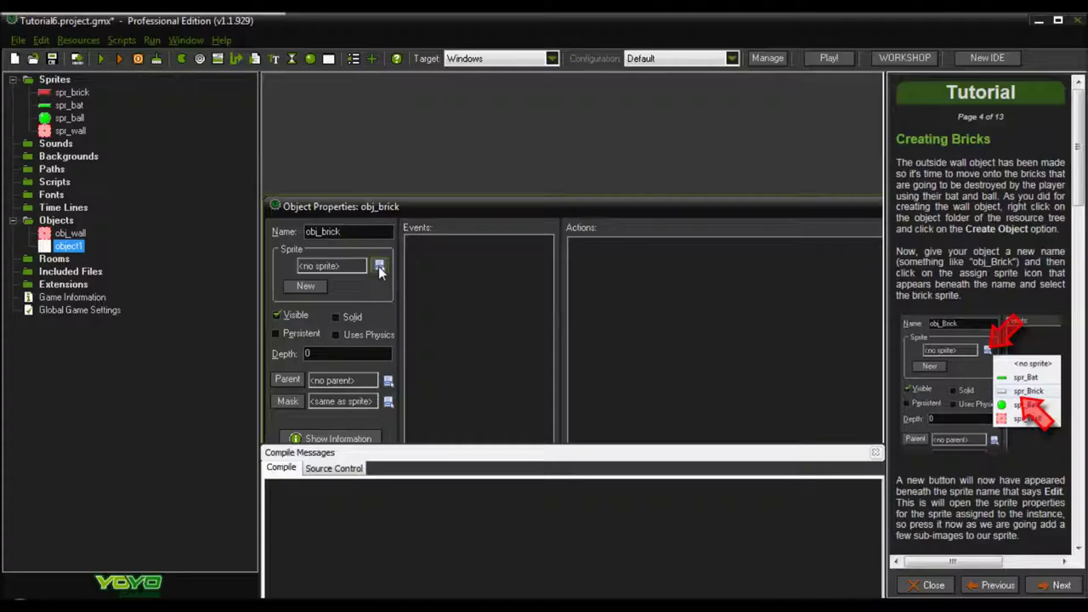
left_click(379, 266)
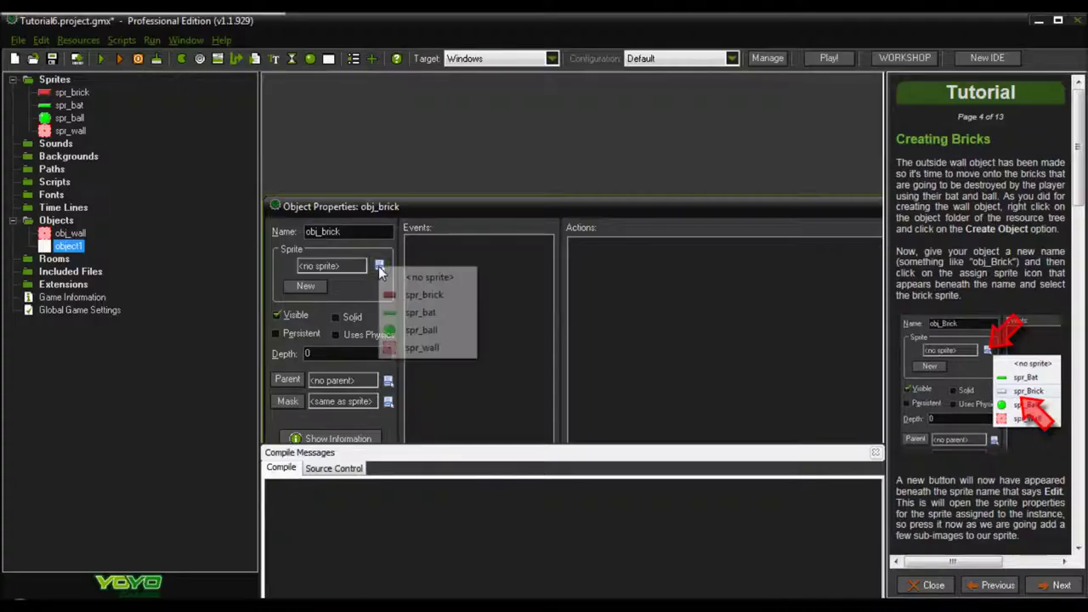
left_click(424, 294)
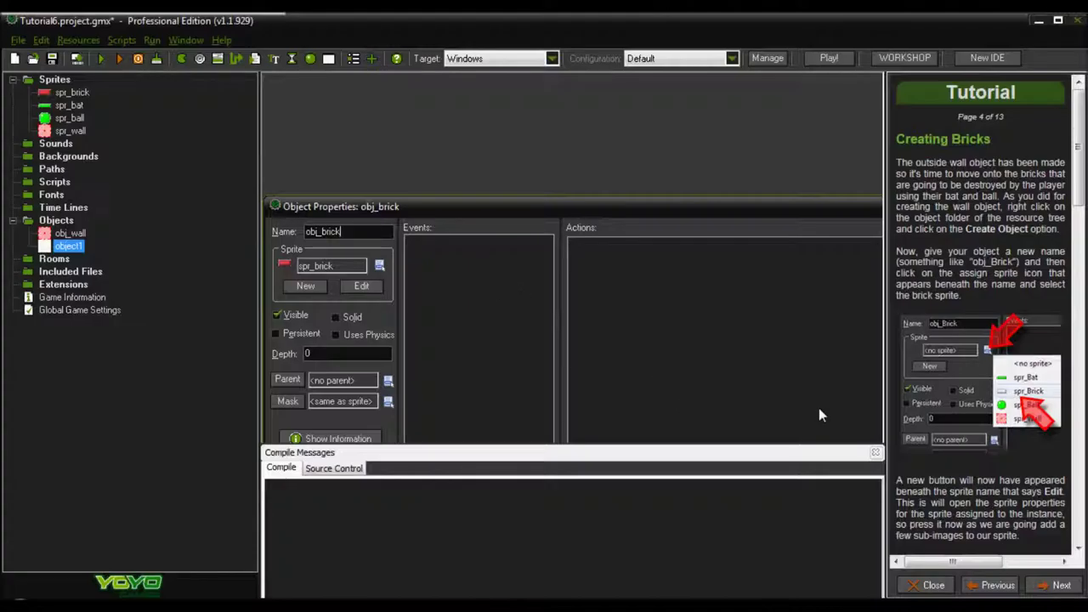
left_click_drag(1079, 204, 1084, 300)
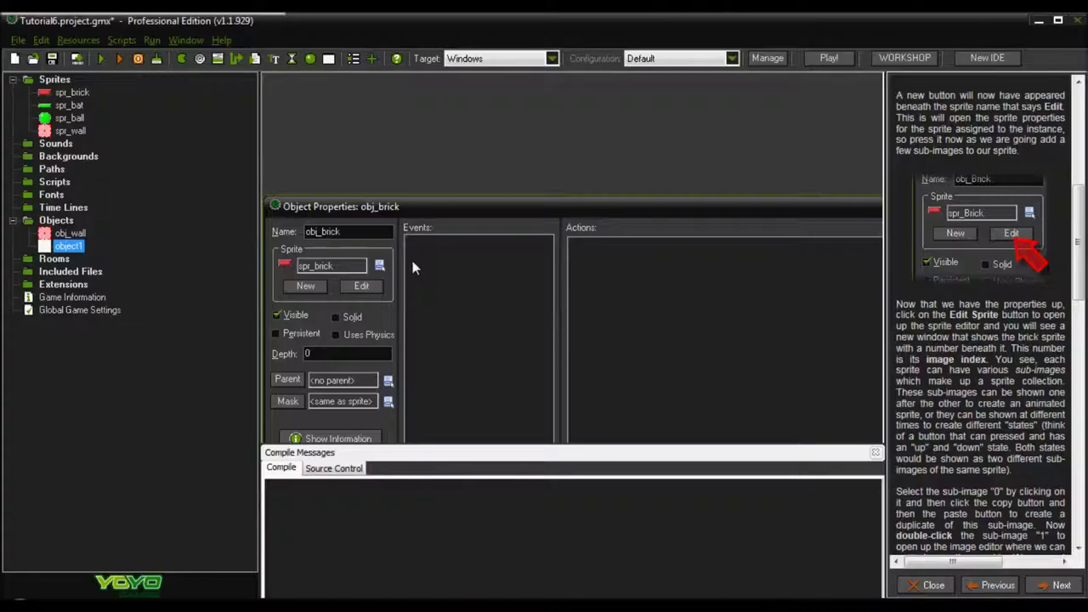
Step: Open the spr_brick sprite assigned to obj_brick in the sprite editor, arranging the property windows so its settings are accessible
left_click(374, 288)
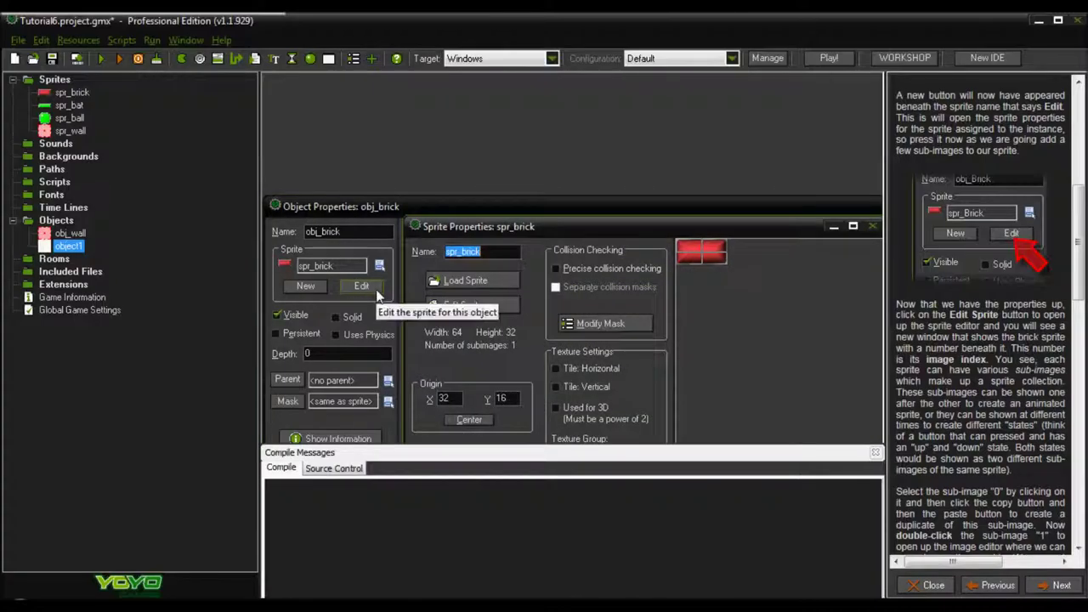
left_click_drag(1078, 280, 1078, 334)
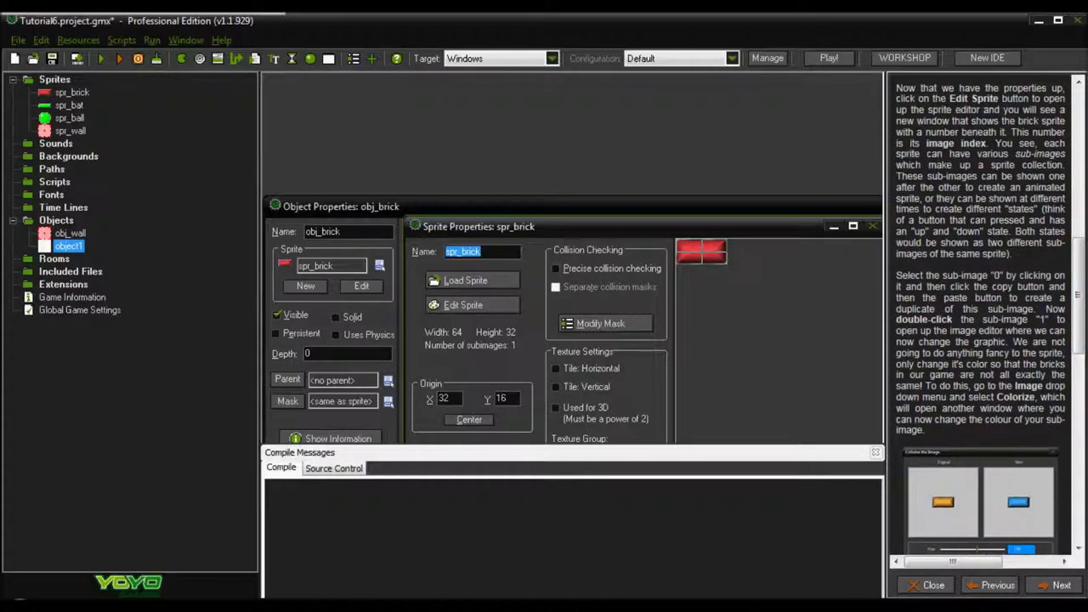
left_click_drag(806, 209, 829, 148)
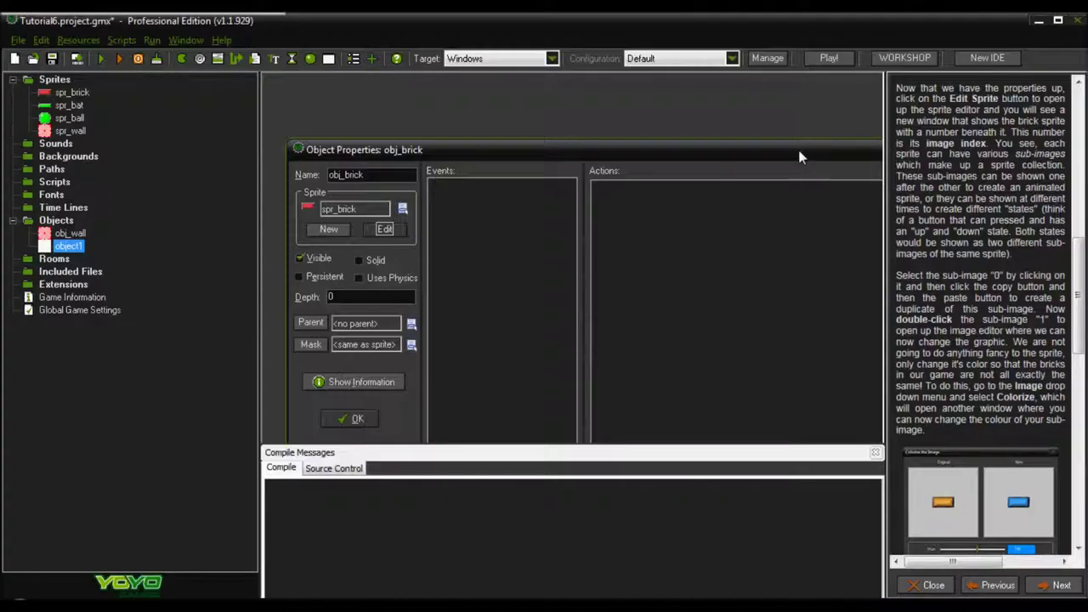
left_click_drag(799, 158, 779, 349)
left_click(782, 230)
left_click_drag(781, 230, 744, 127)
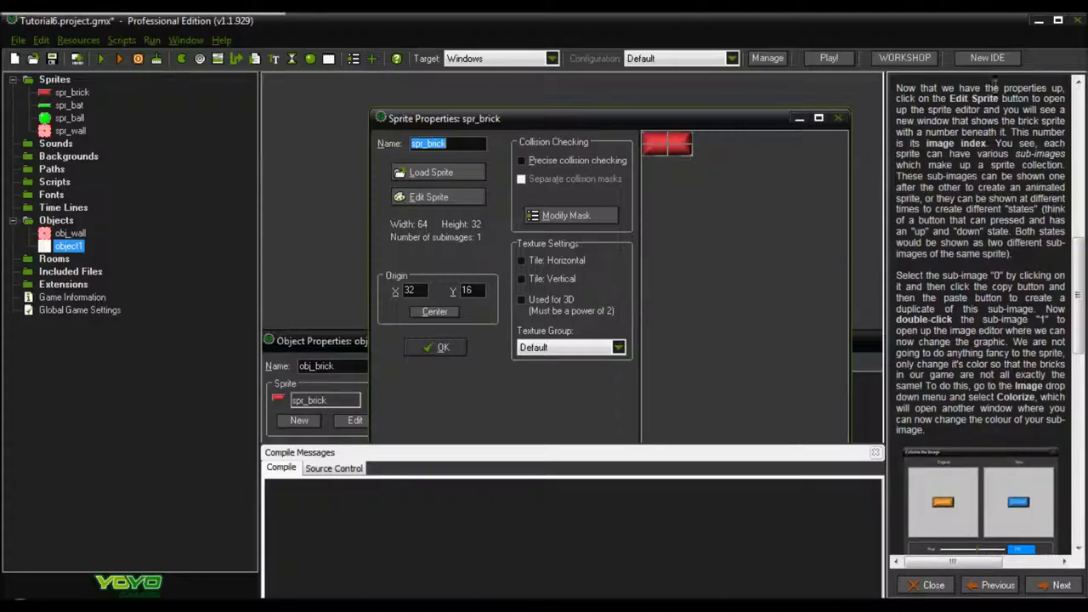
left_click(415, 200)
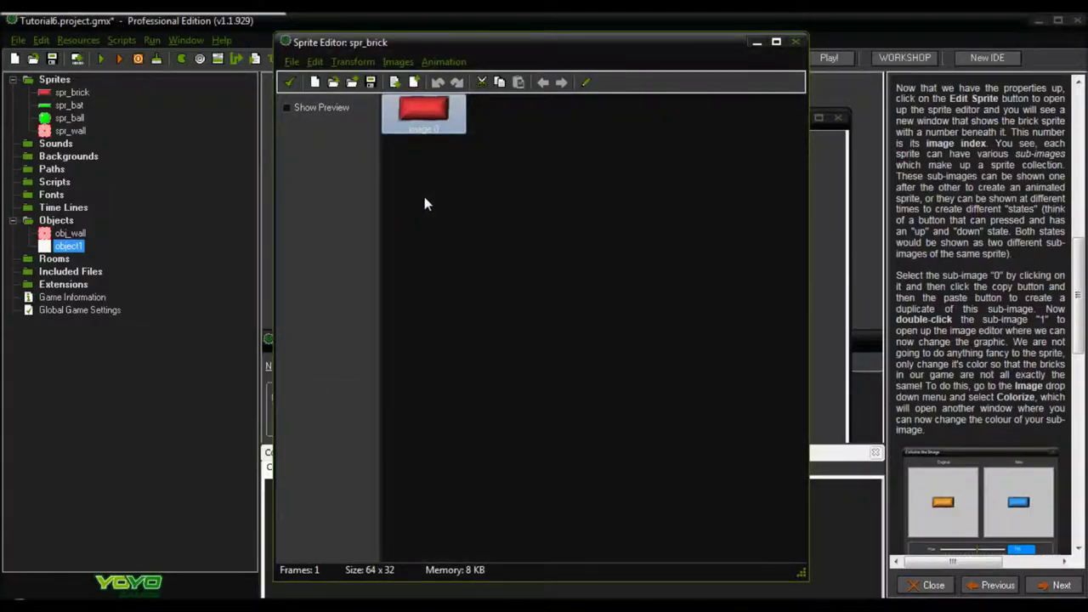
Step: Duplicate sub-image 0 of spr_brick by copying and pasting it
left_click(409, 111)
left_click(440, 130)
left_click(505, 85)
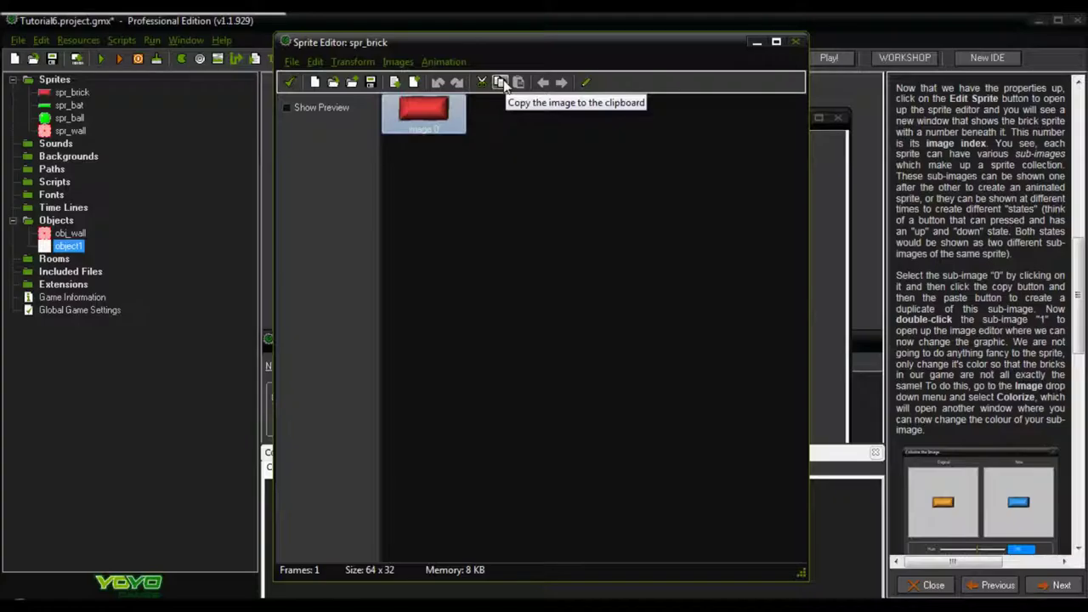
left_click(502, 83)
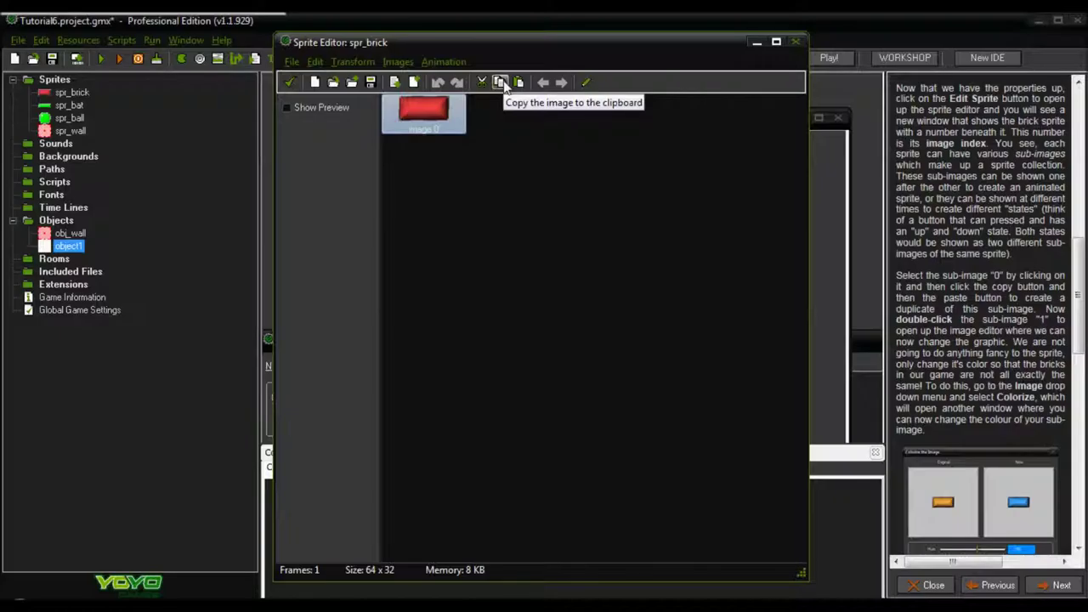
left_click(519, 83)
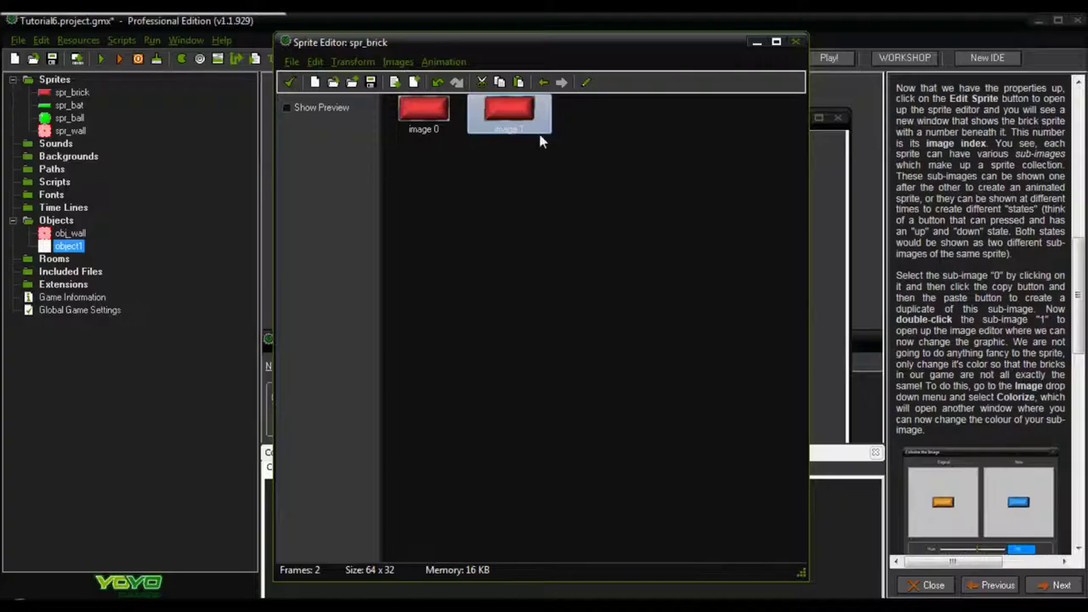
Step: Colorize sub-image 1 blue with a hue of 156 and accept the edited spr_brick sprite
double_click(521, 108)
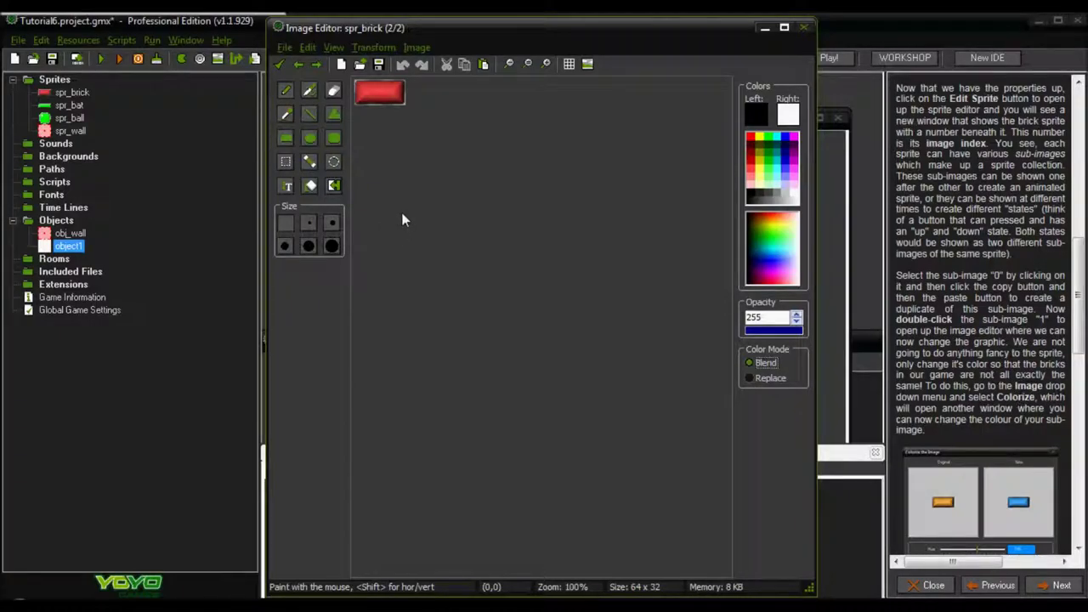
left_click(416, 48)
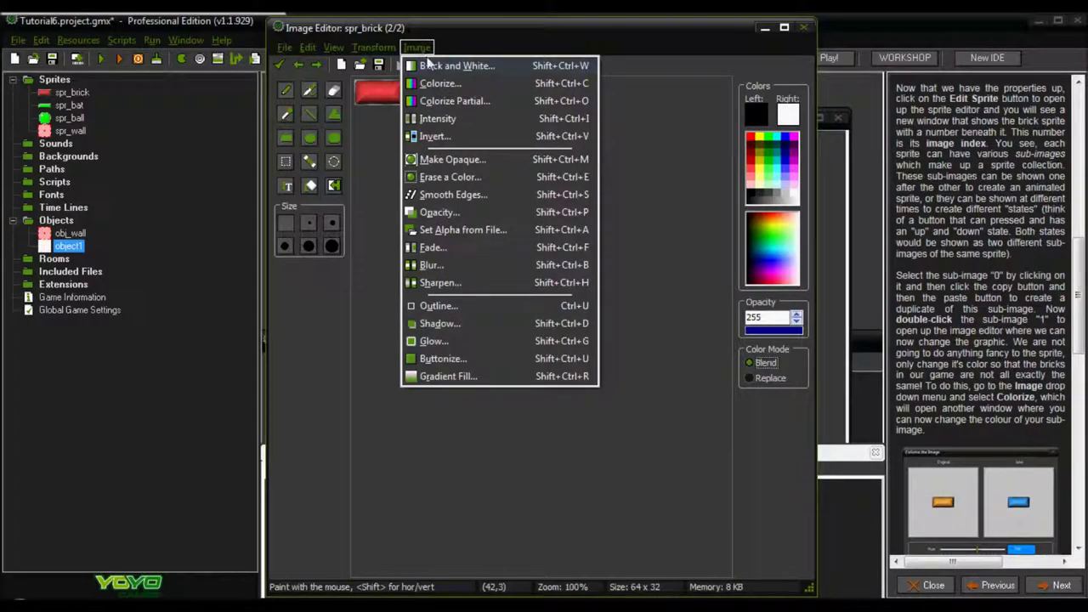
left_click(467, 86)
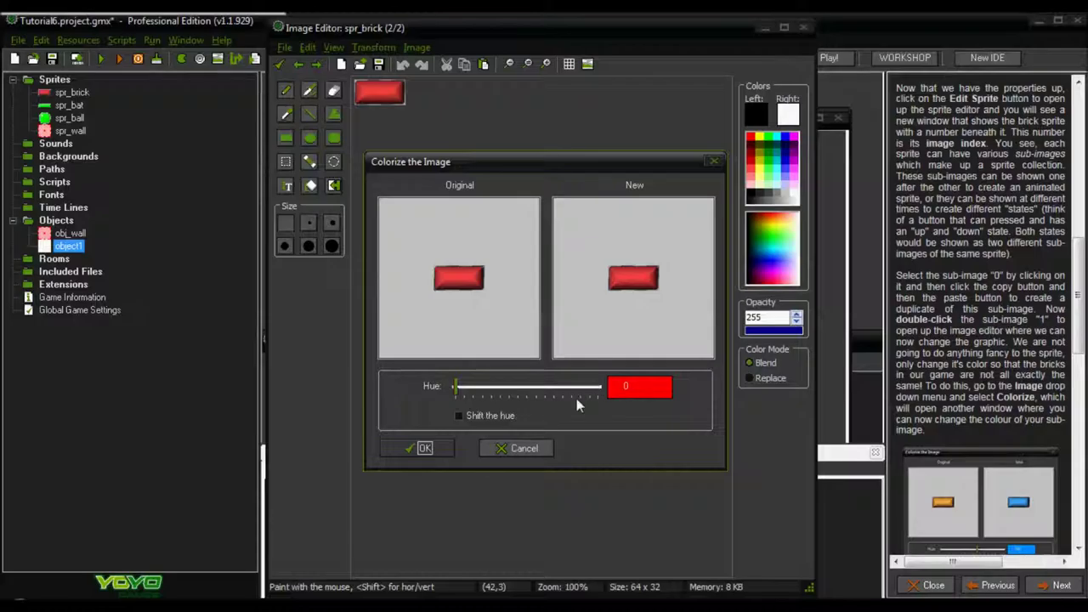
left_click_drag(460, 389, 543, 386)
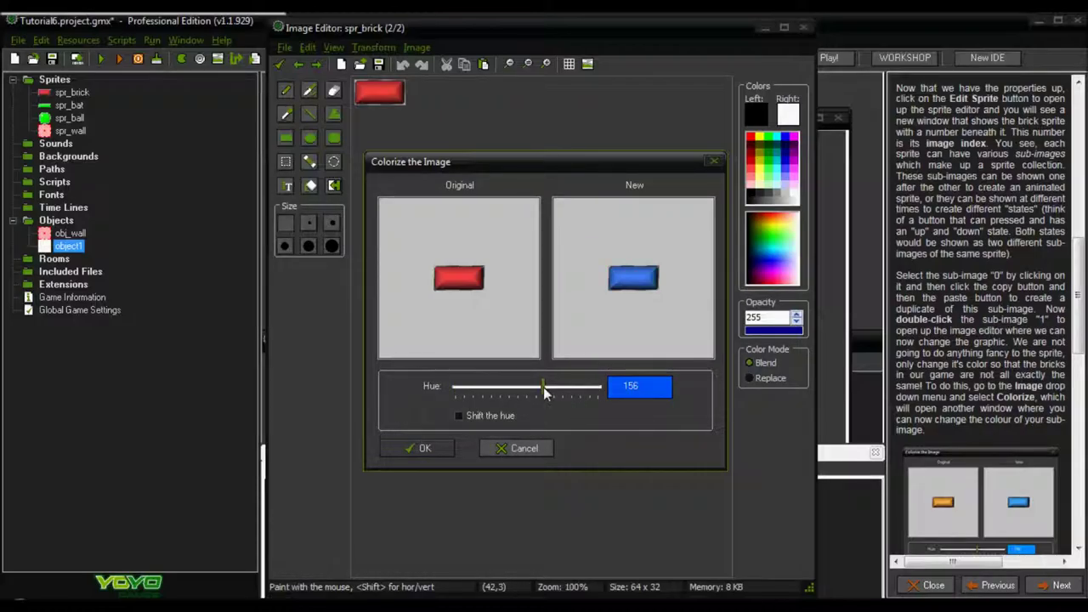
left_click(429, 447)
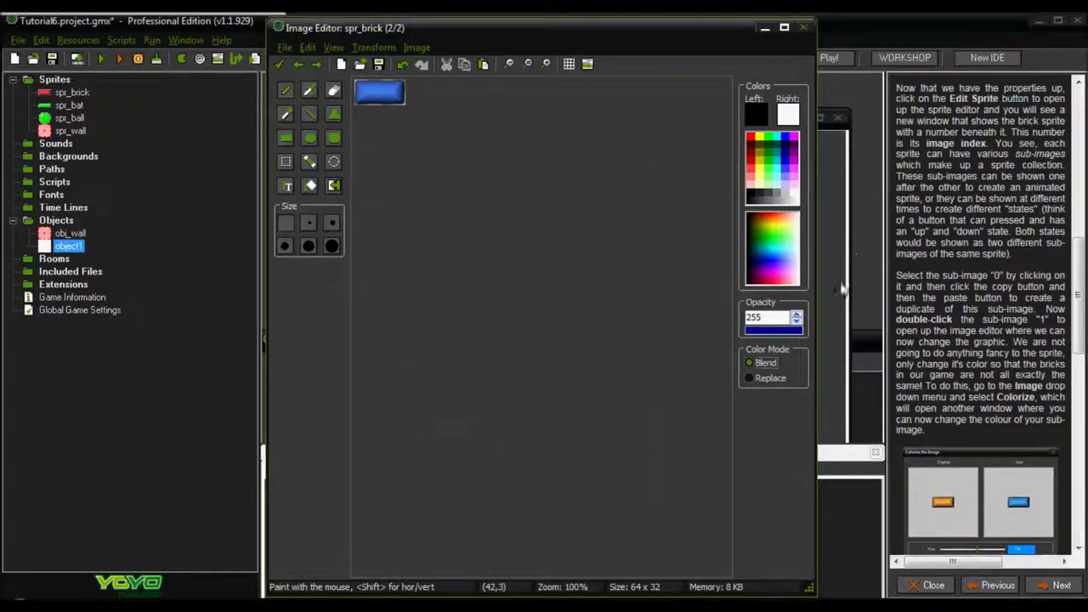
left_click(280, 65)
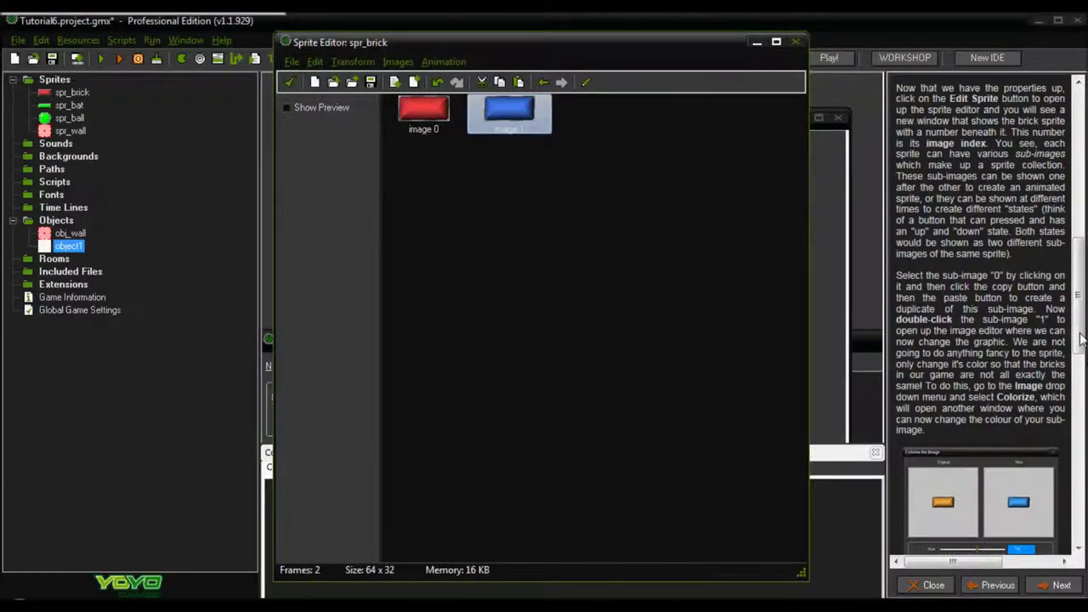
left_click(290, 81)
Step: Read the rest of the tutorial page on making coloured sub-images and adding the brick's Create event code
scroll(1076, 372, "down", 6)
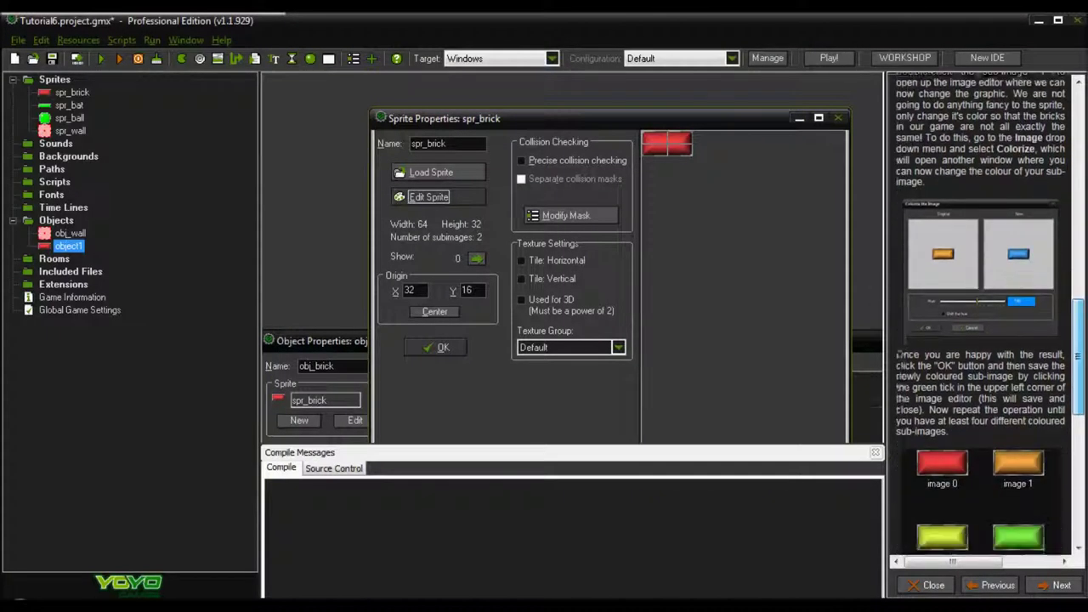
scroll(978, 340, "down", 2)
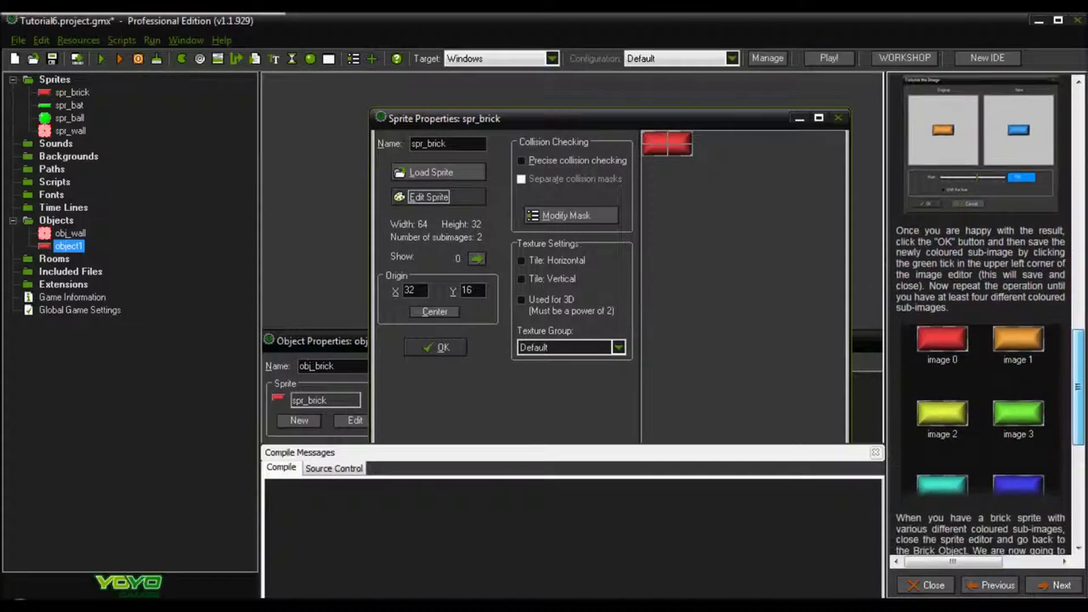
scroll(980, 323, "up", 2)
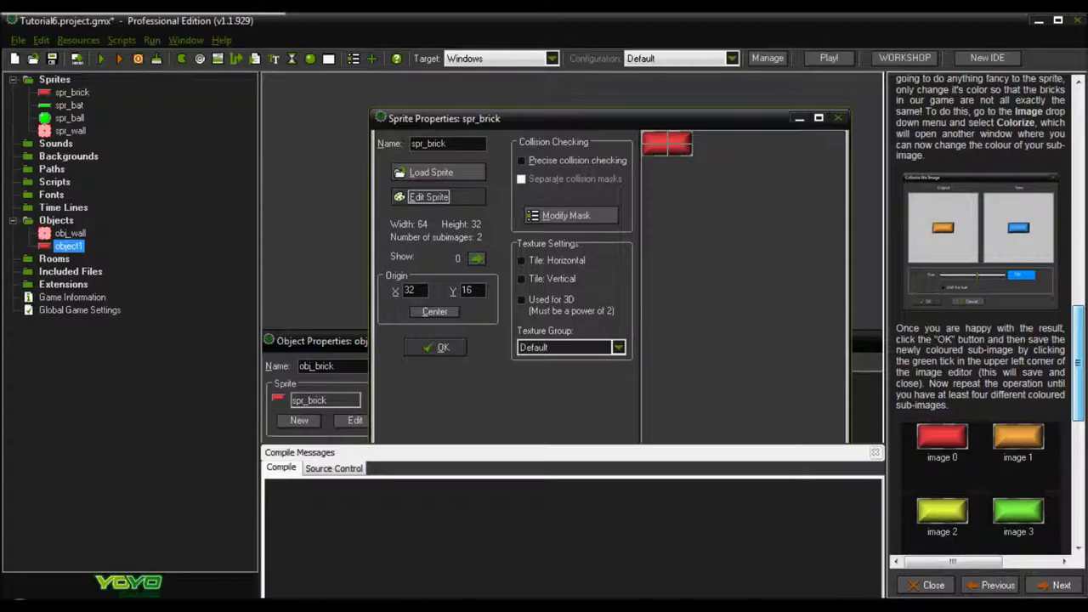
scroll(980, 323, "down", 5)
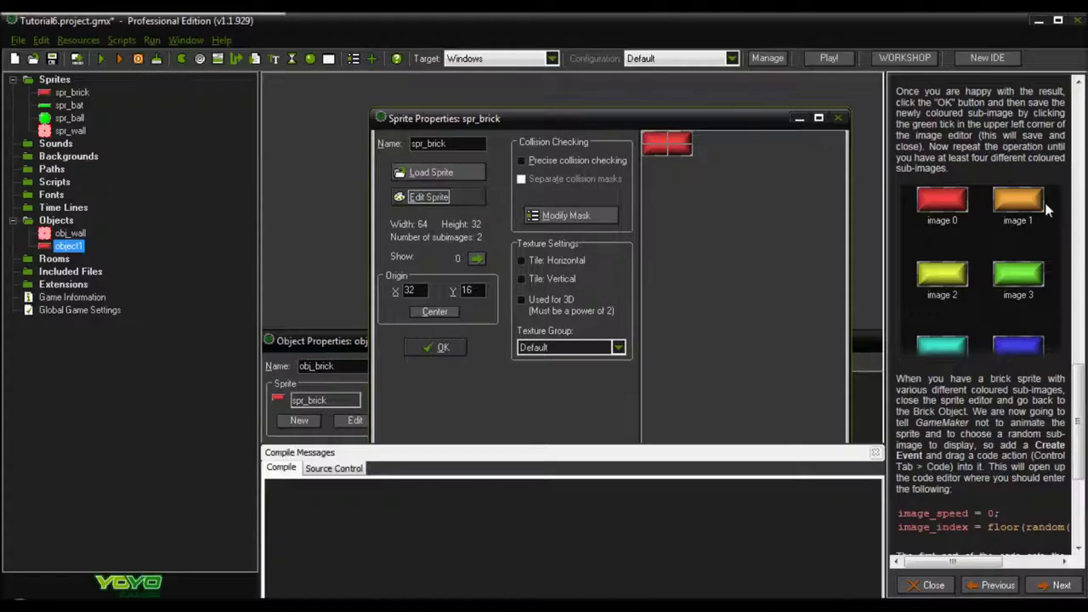
left_click_drag(1078, 373, 1081, 442)
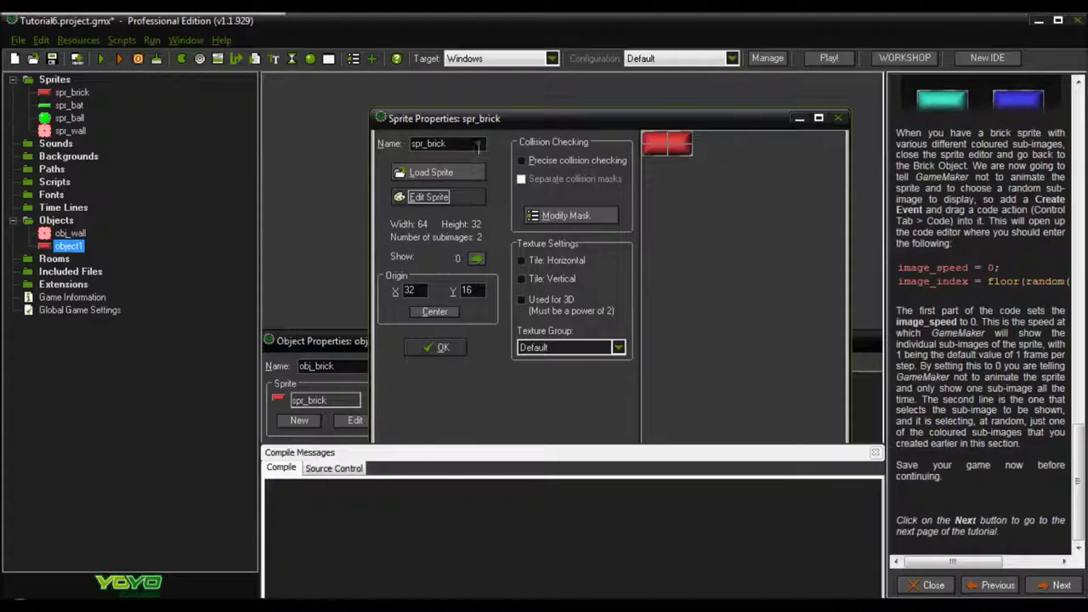
scroll(981, 323, "up", 5)
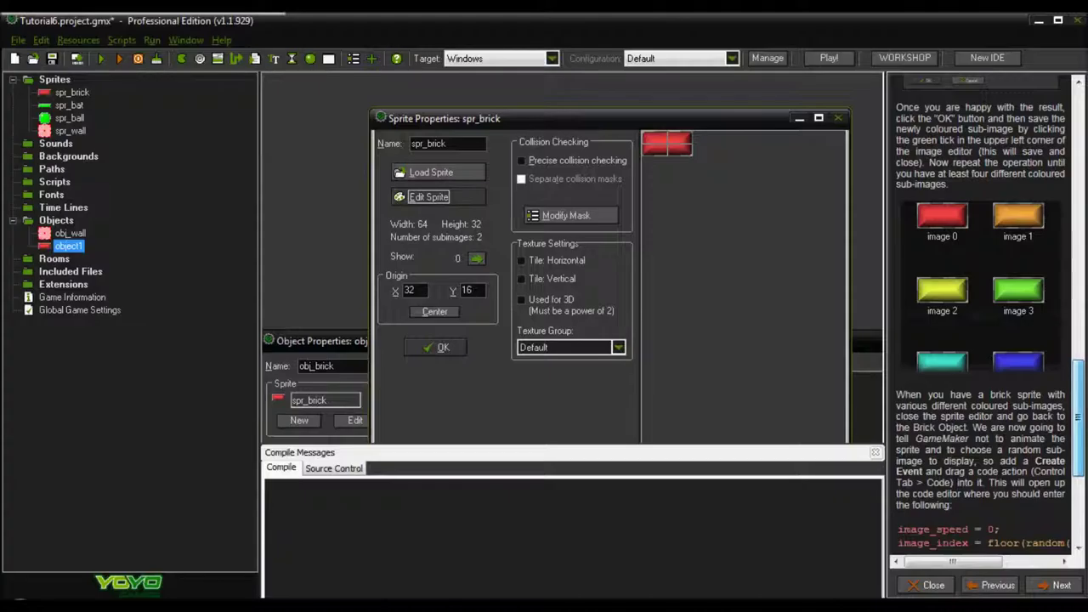
scroll(982, 323, "down", 5)
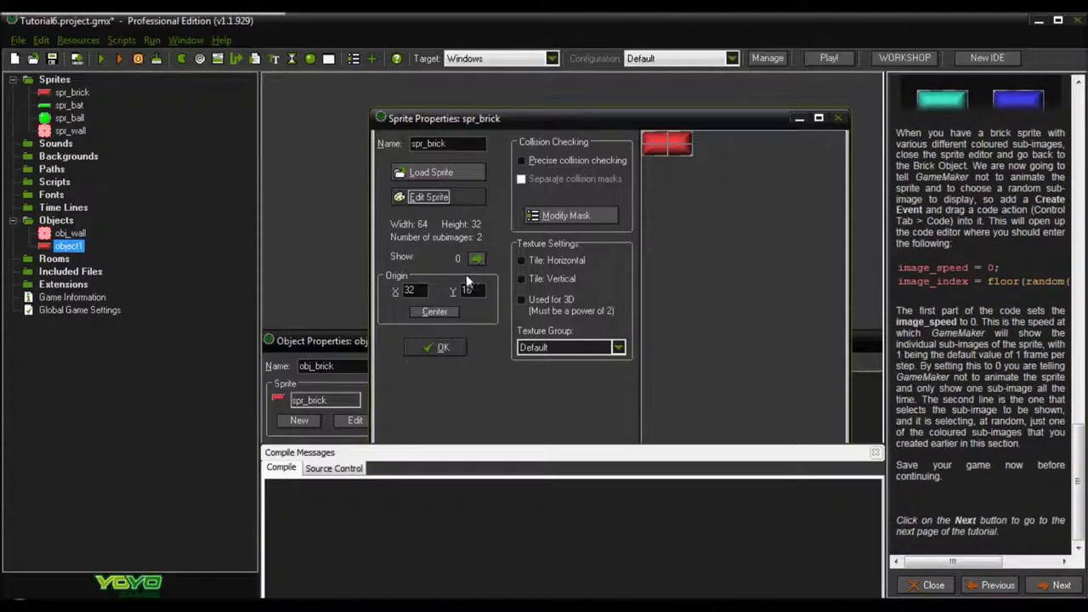
Step: Reopen spr_brick in the sprite editor and duplicate the blue sub-image 1
left_click(454, 196)
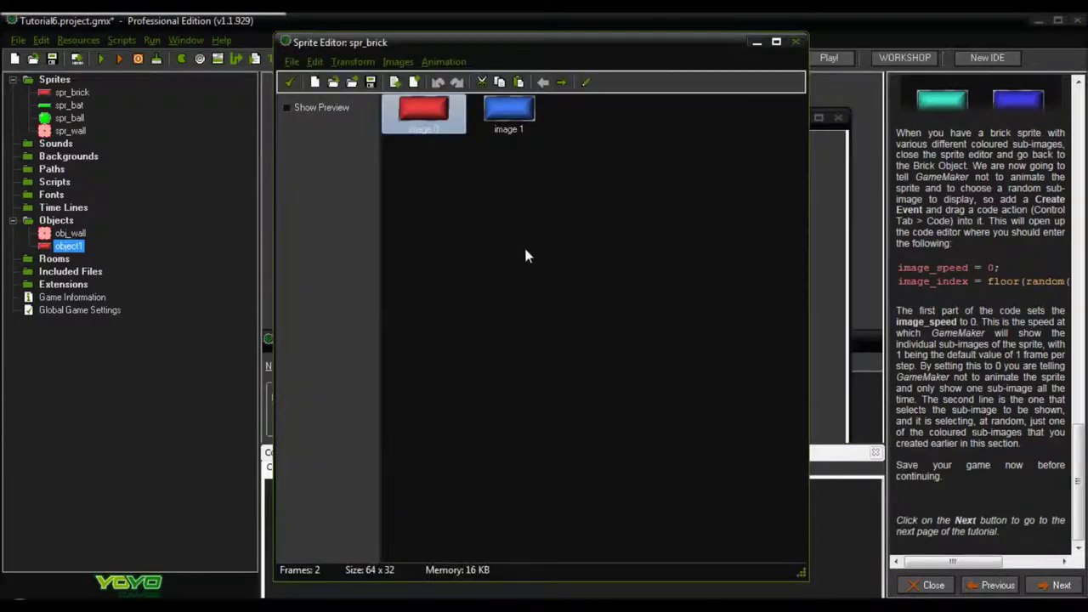
left_click(508, 111)
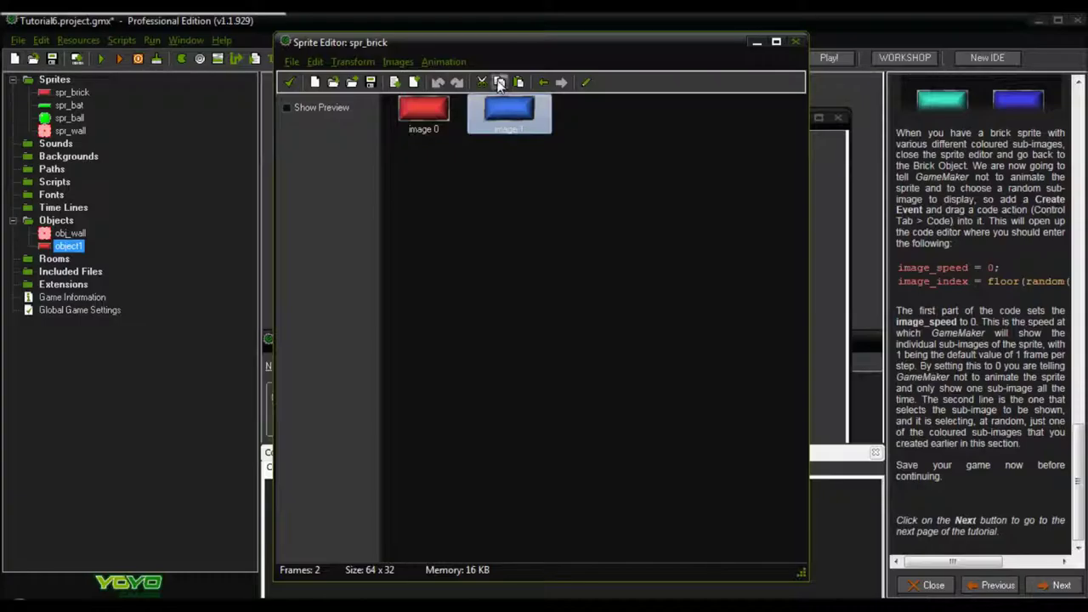
left_click(520, 82)
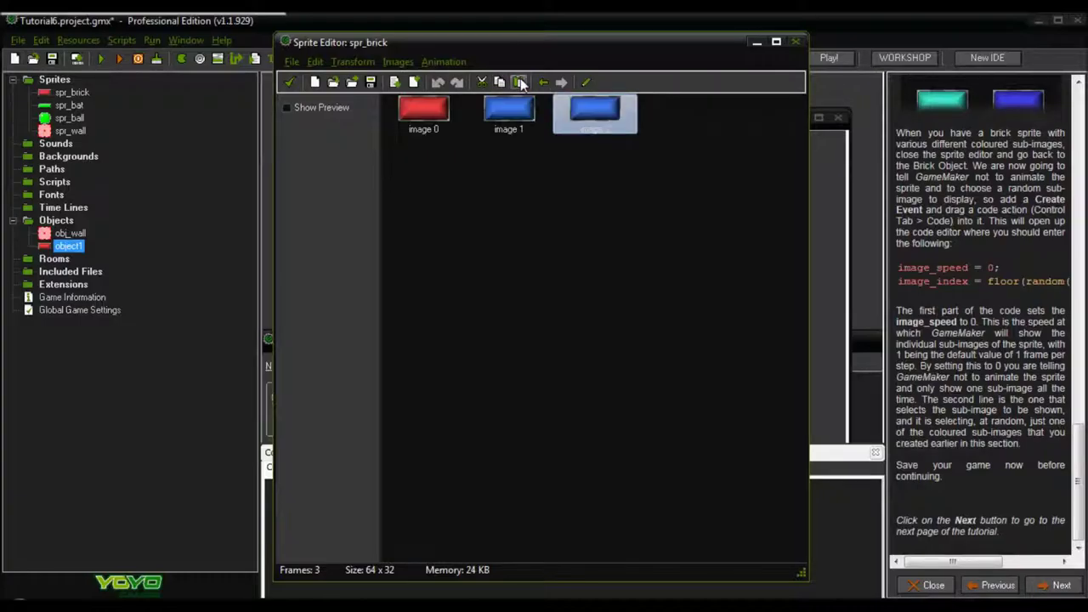
Step: Colorize the duplicated blue sub-image 2 magenta with a hue of 211 and save the image
double_click(584, 105)
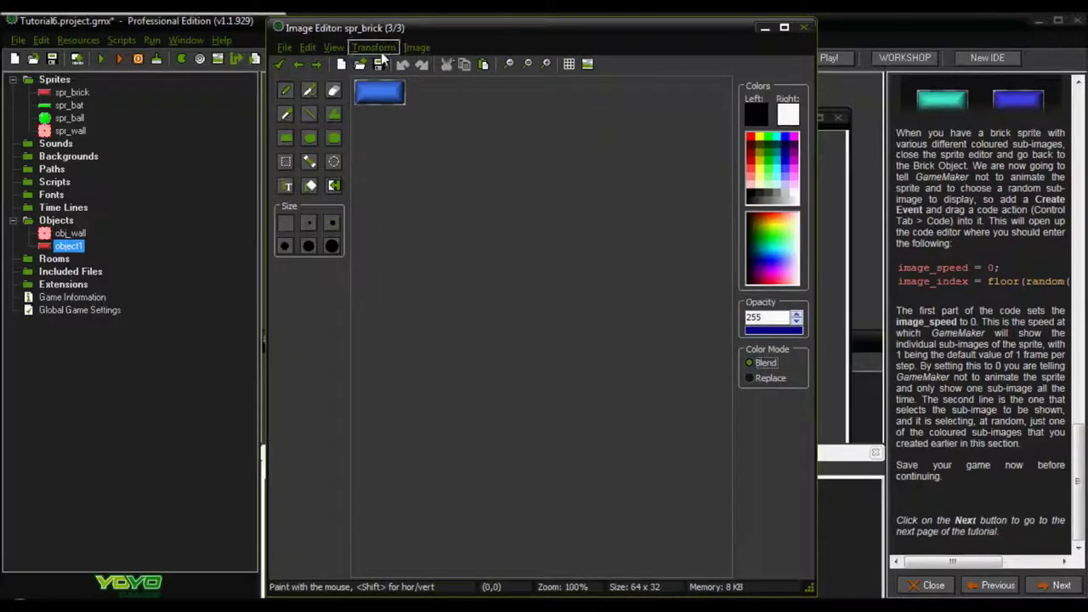
left_click(416, 48)
left_click(440, 84)
left_click_drag(544, 389, 572, 399)
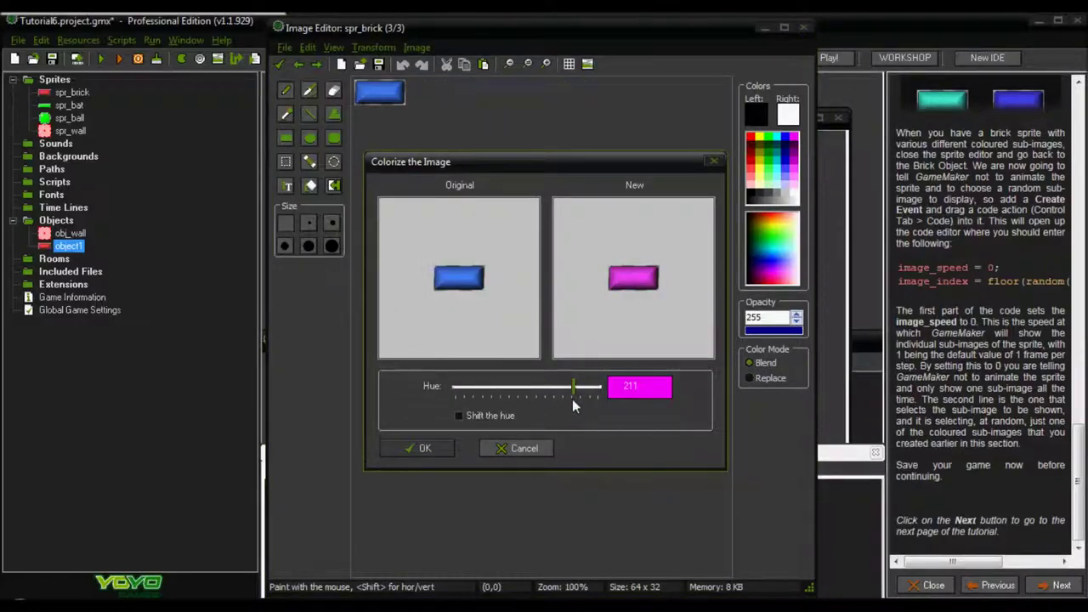
left_click(421, 449)
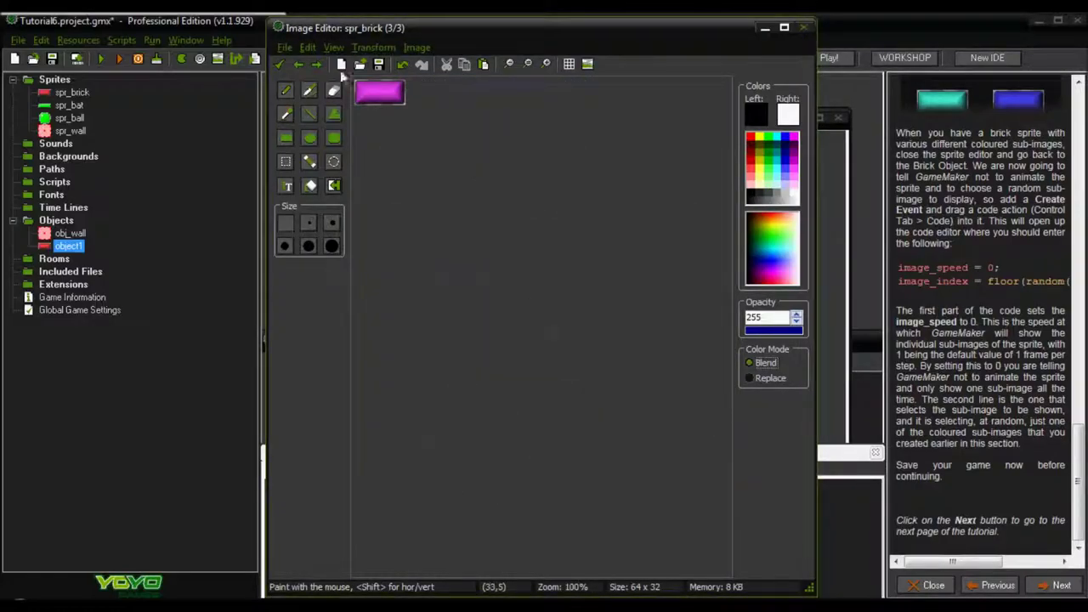
left_click(279, 65)
Step: Paste another blue brick copy and colorize sub-image 2 green with a hue of 89, saving the image
left_click(518, 82)
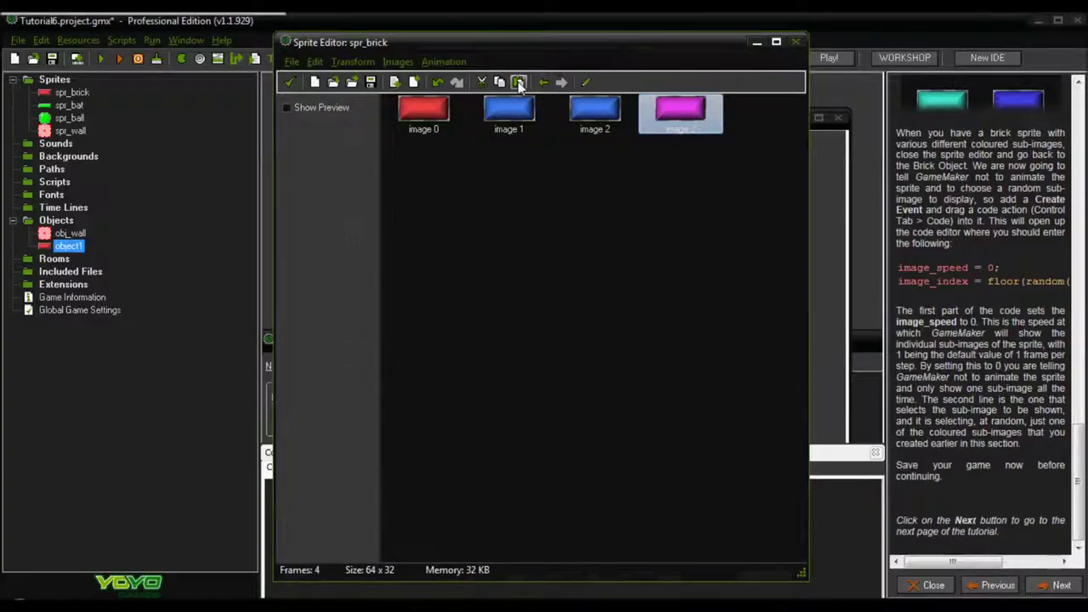
double_click(601, 121)
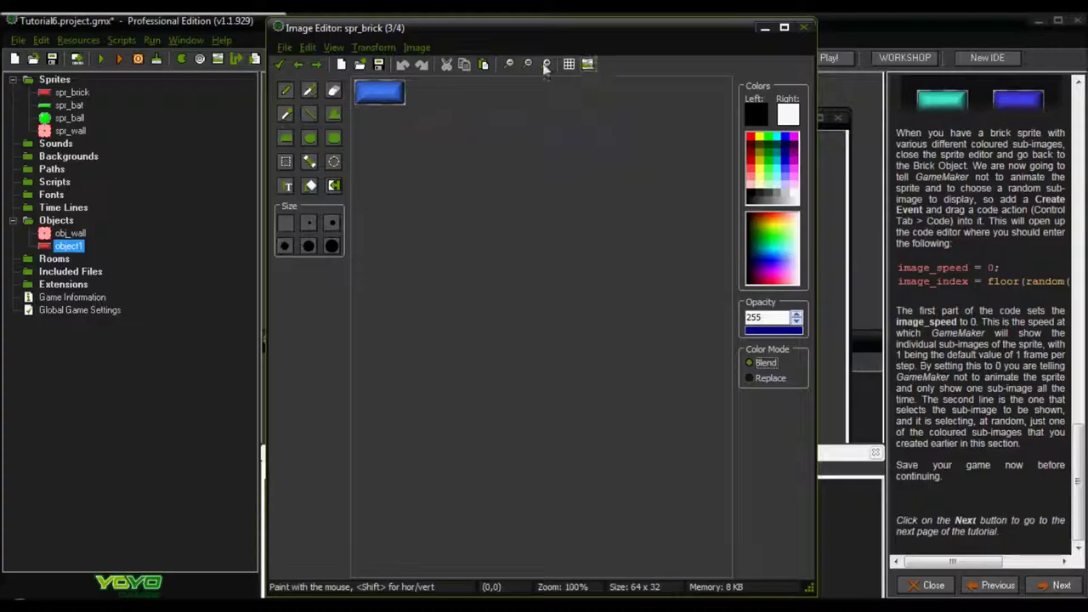
left_click(387, 49)
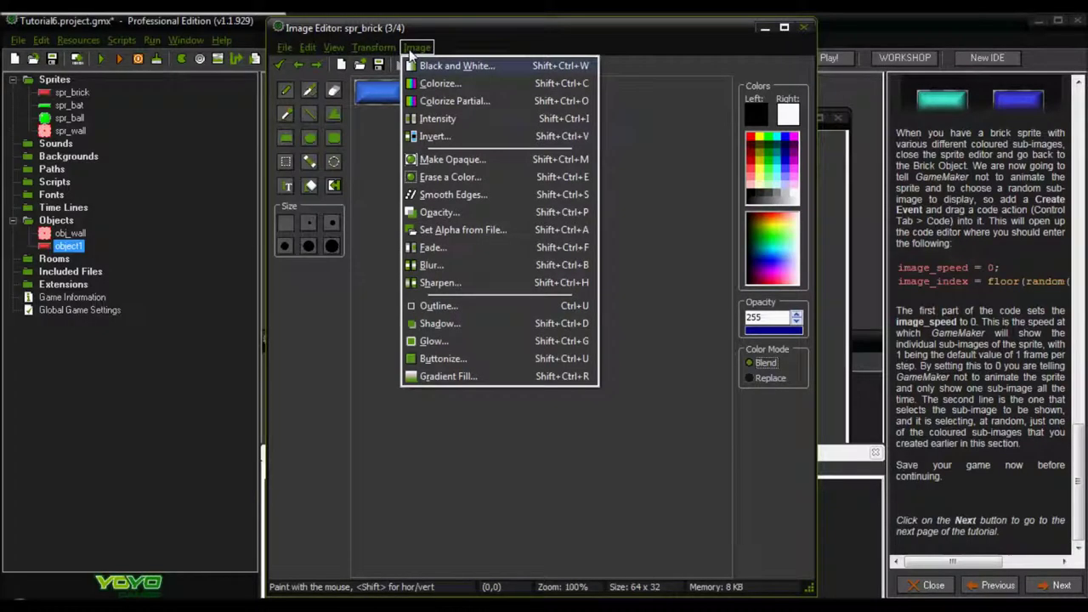
left_click(473, 85)
left_click_drag(576, 388, 506, 388)
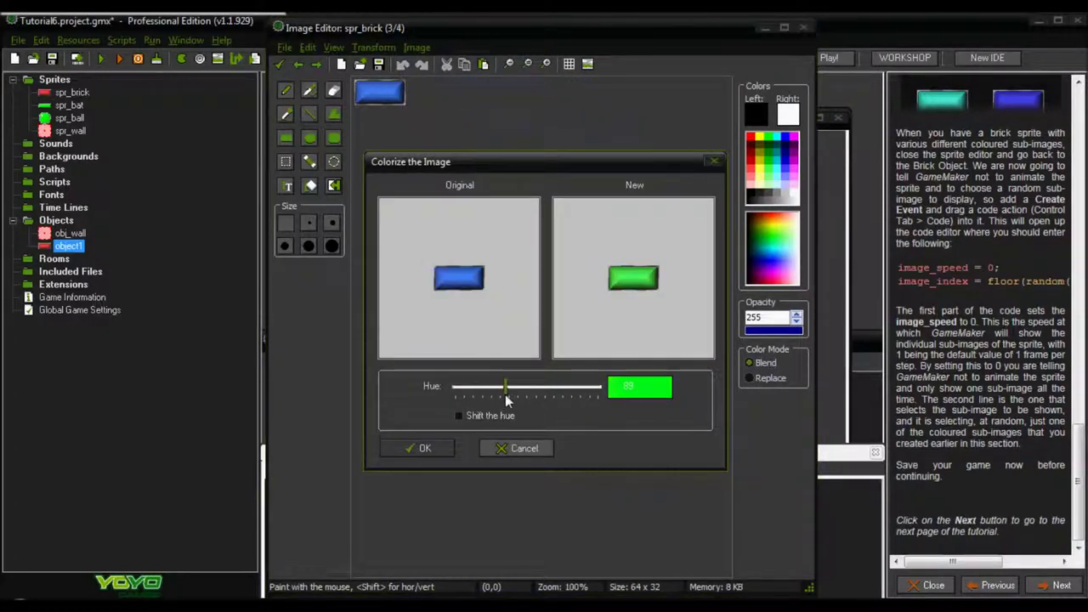
left_click(433, 447)
left_click(280, 65)
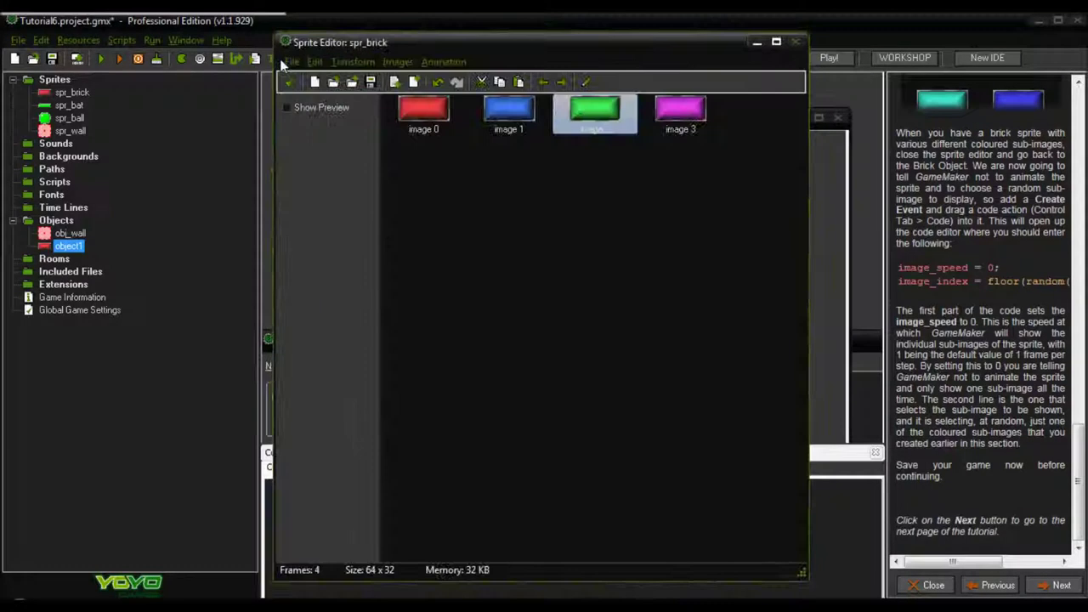
Step: Paste another blue brick copy and colorize the new sub-image 2 yellow, saving the image
left_click(518, 82)
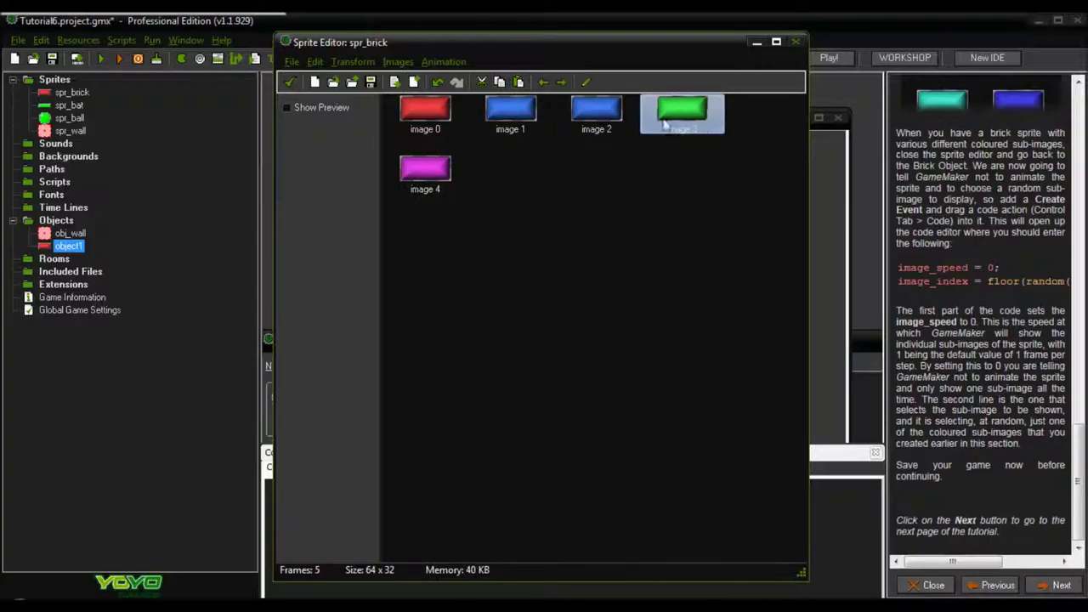
double_click(596, 109)
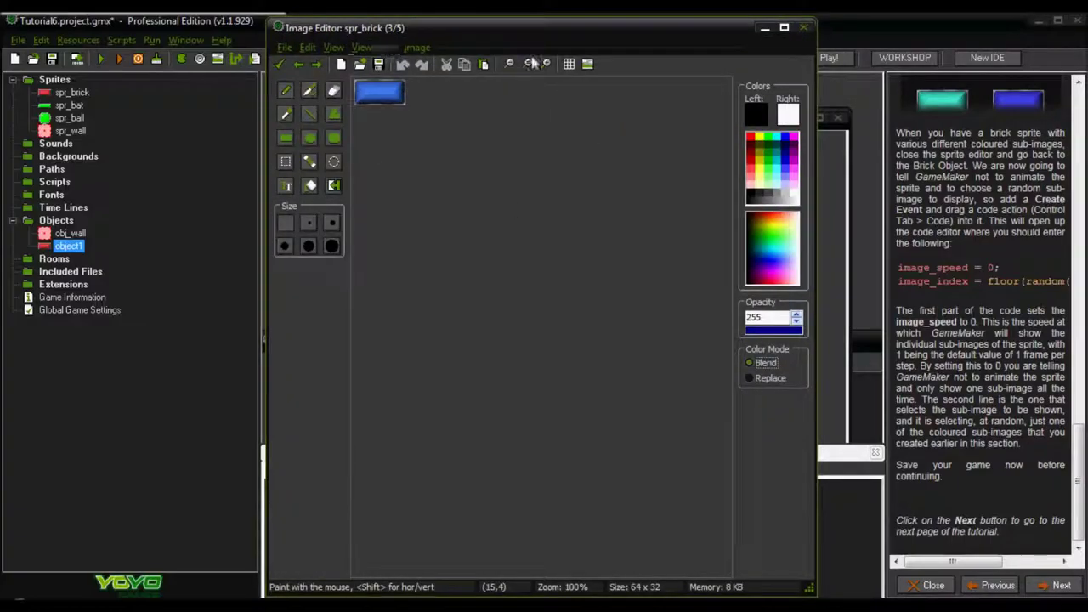
left_click(374, 47)
left_click(447, 84)
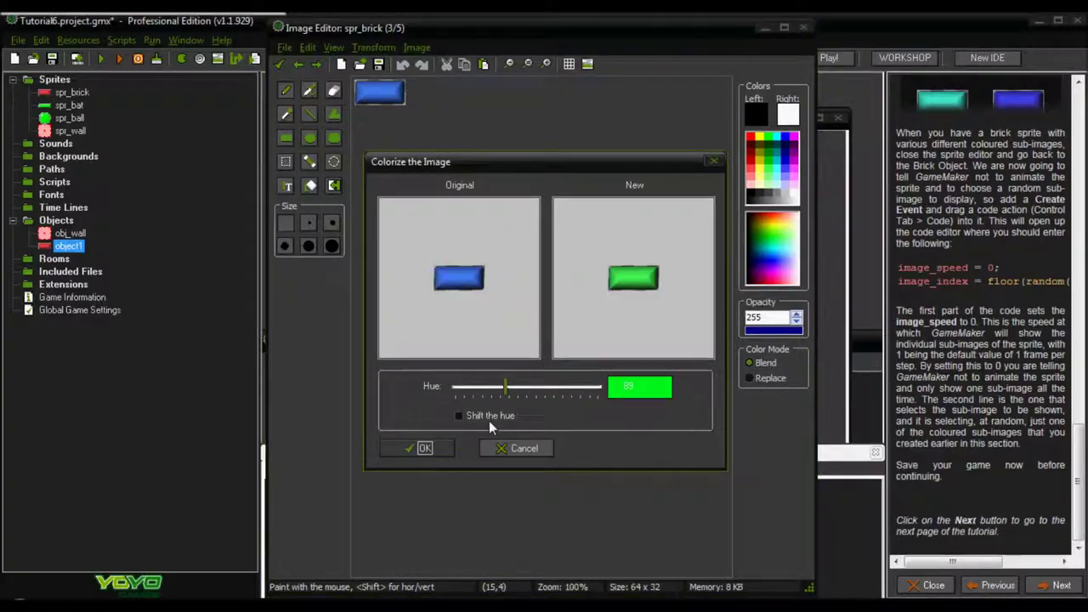
mouse_move(507, 390)
left_mouse_down()
mouse_move(474, 389)
mouse_move(486, 391)
left_mouse_up()
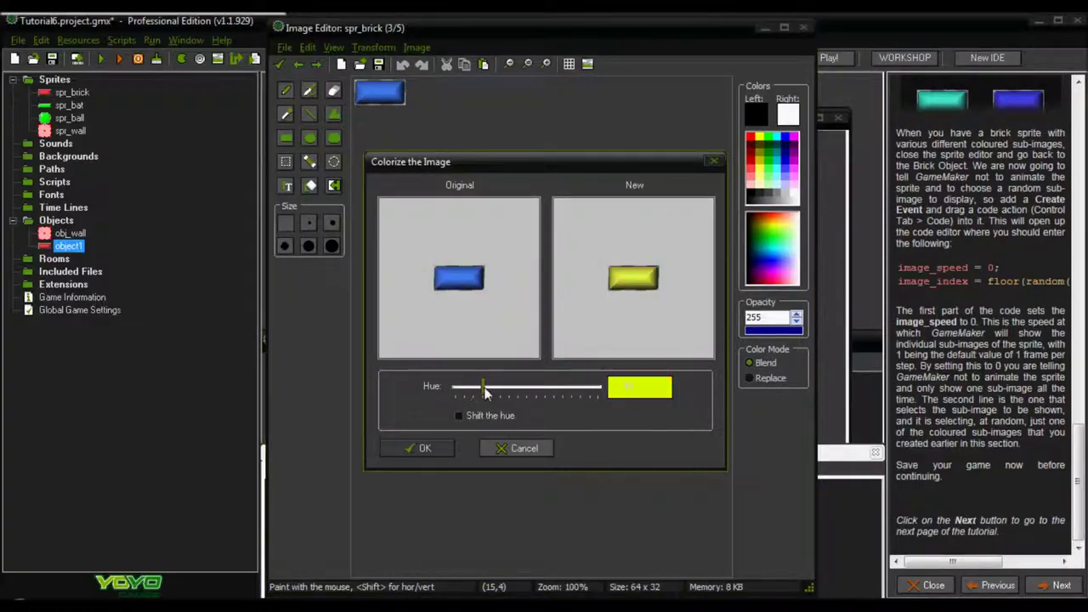
left_click(425, 448)
left_click(280, 64)
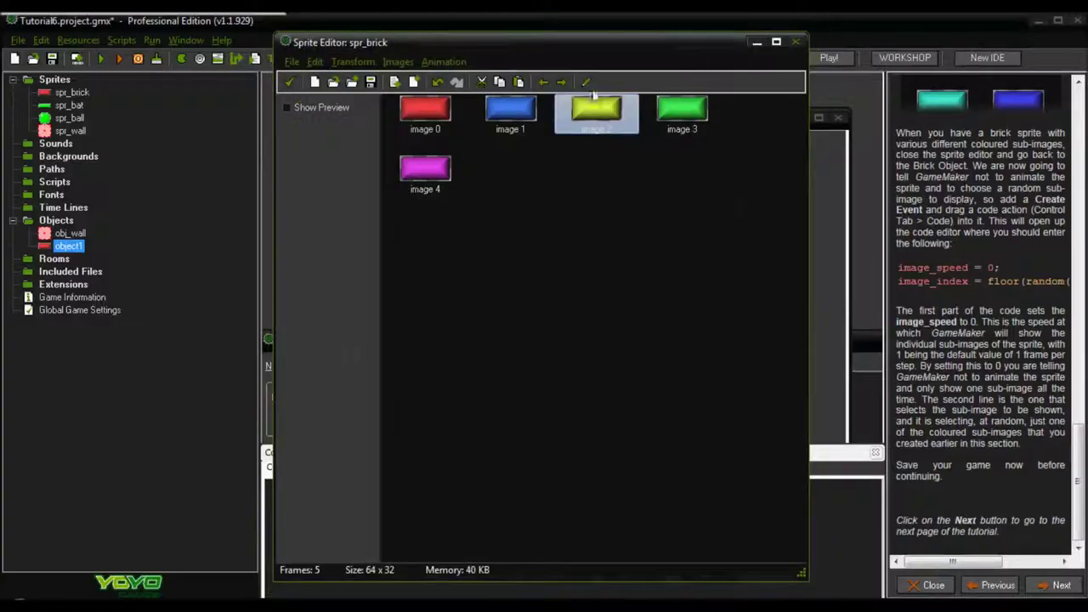
Step: Paste one more blue brick copy and colorize the new sub-image 2 orange, saving the image
left_click(517, 82)
double_click(612, 114)
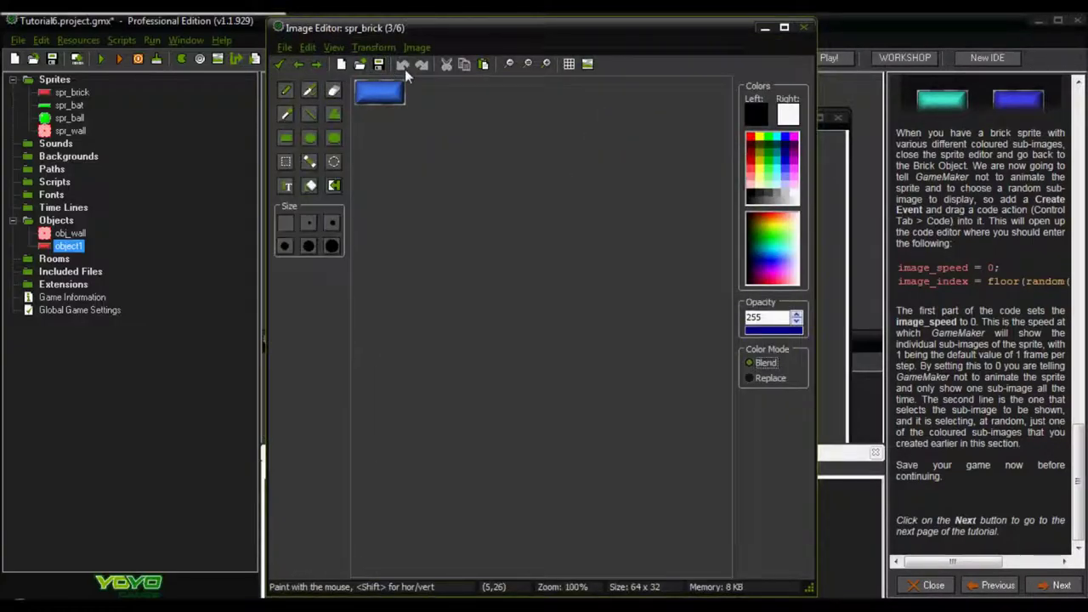
left_click(417, 46)
left_click(436, 89)
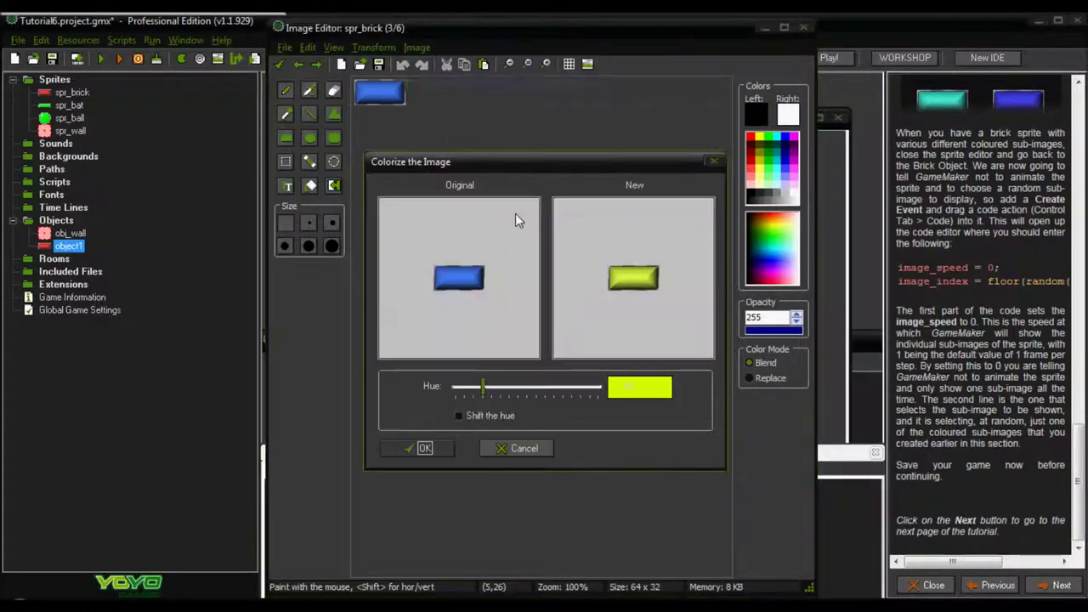
left_click_drag(482, 393, 466, 391)
left_click(427, 448)
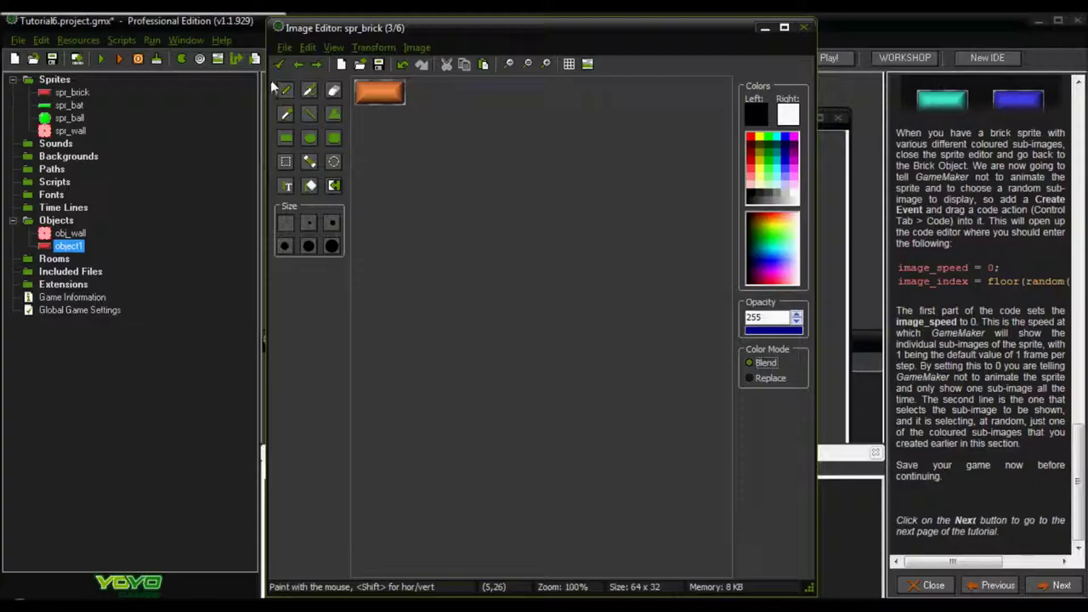
left_click(278, 64)
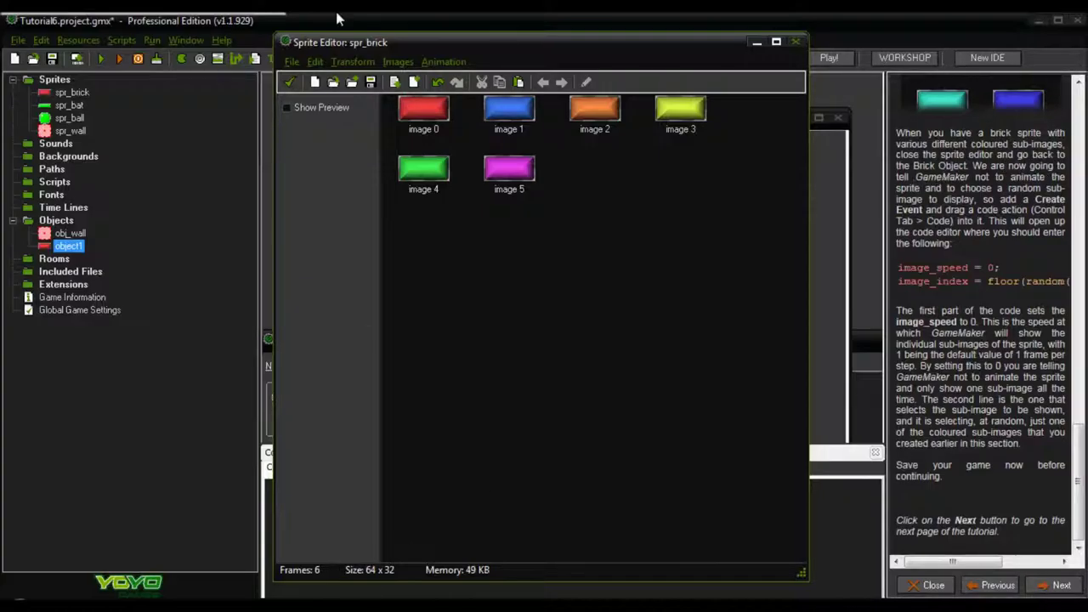
Step: Accept the edited sub-images and confirm the spr_brick sprite properties
left_click(290, 82)
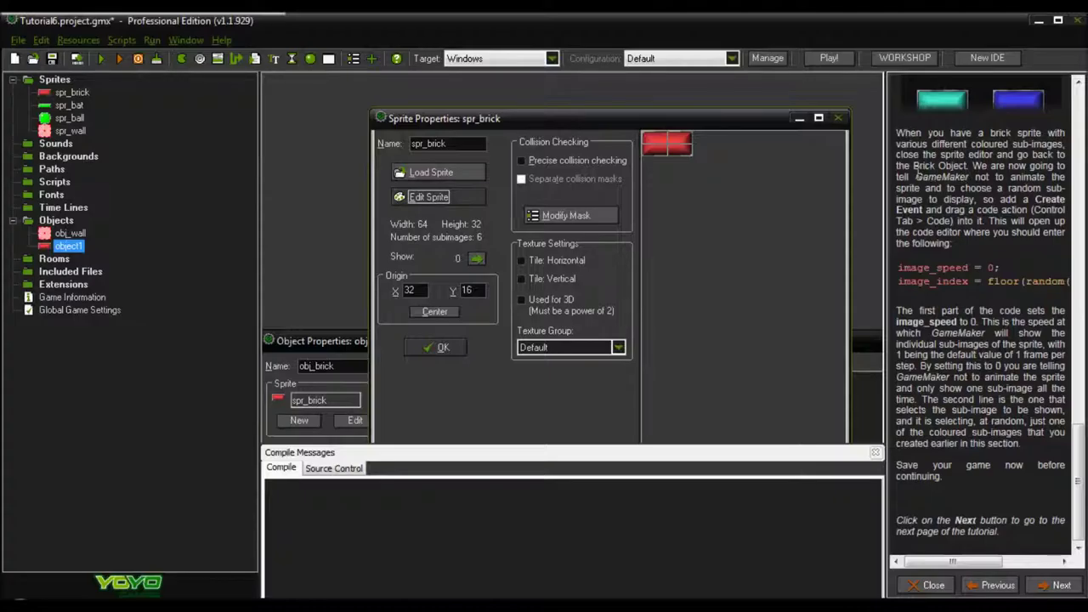
left_click(838, 117)
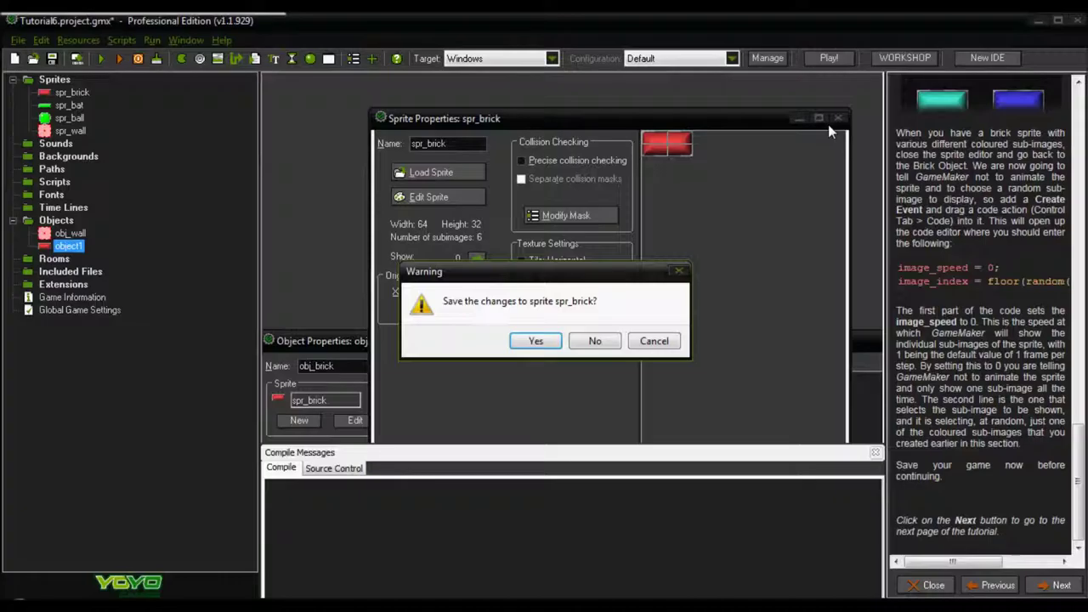
left_click(639, 342)
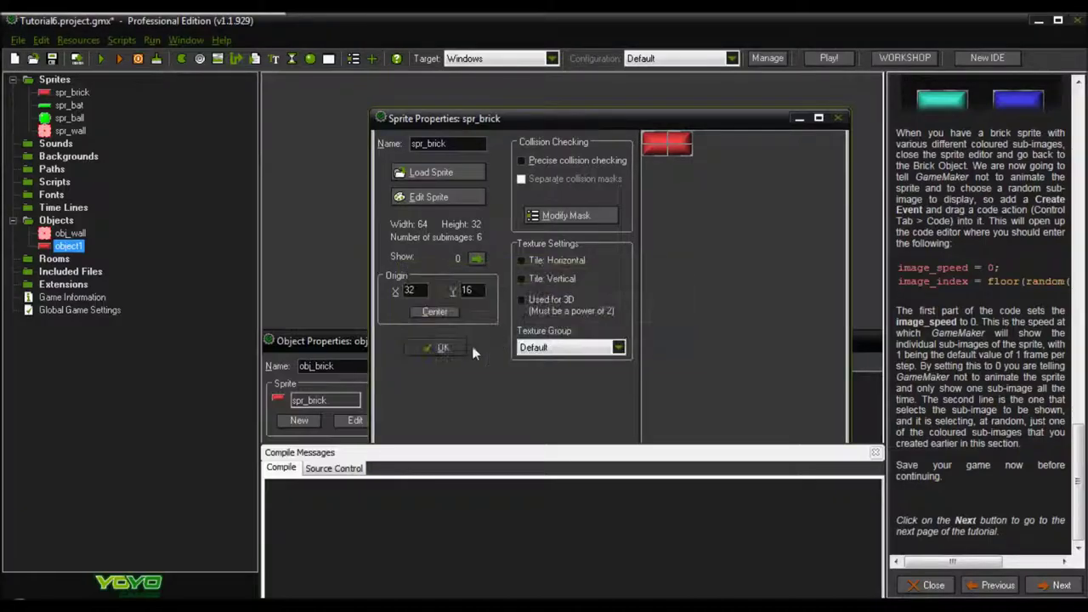
left_click(442, 346)
Step: Maximize the obj_brick object properties and add a Create event
double_click(444, 343)
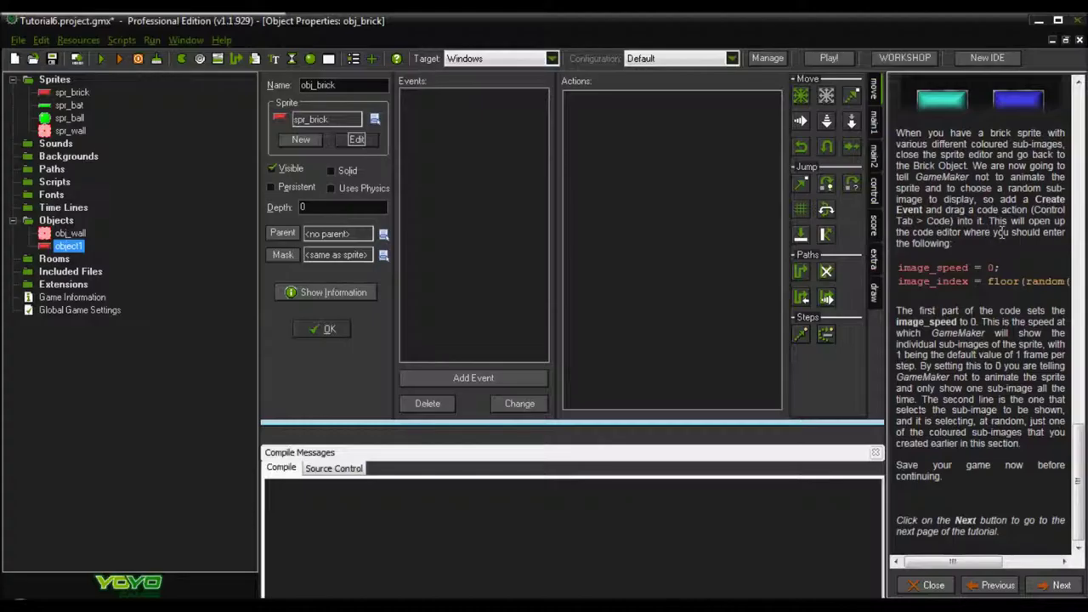
left_click(449, 386)
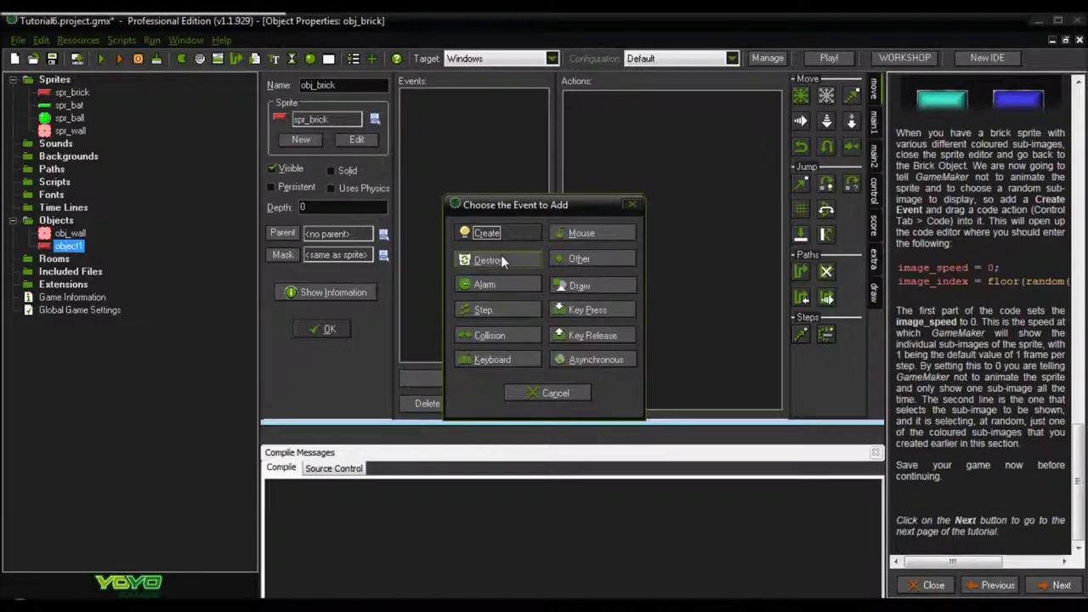
left_click(487, 232)
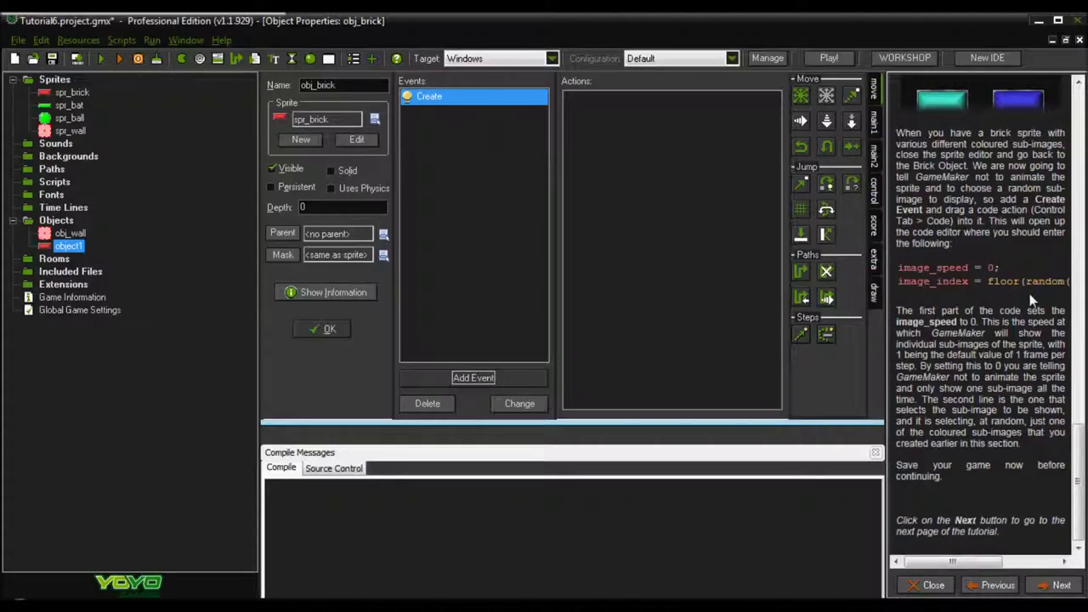
left_click(473, 378)
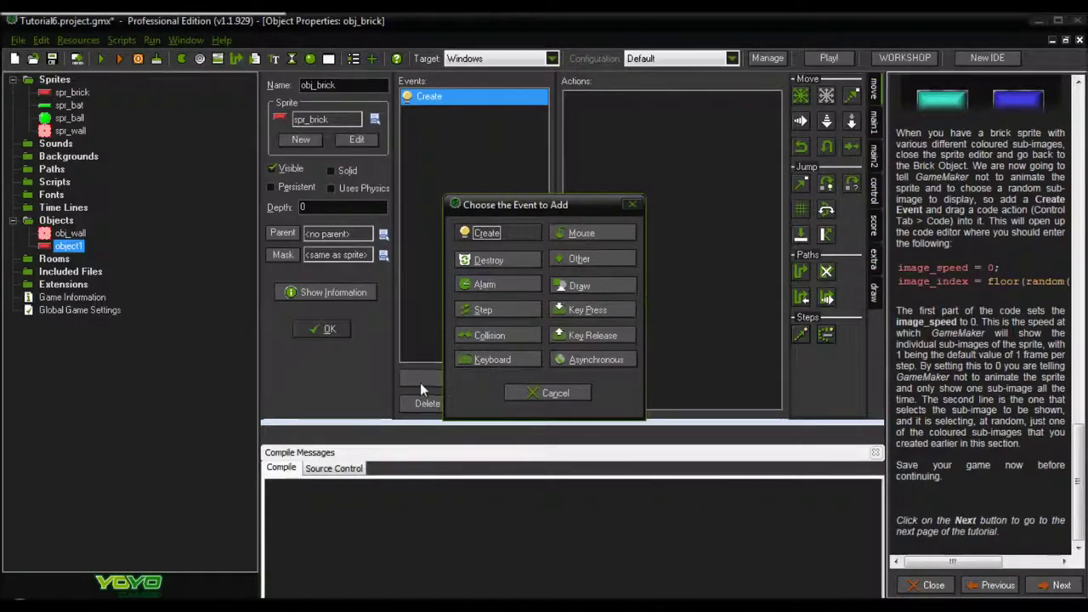
left_click(630, 205)
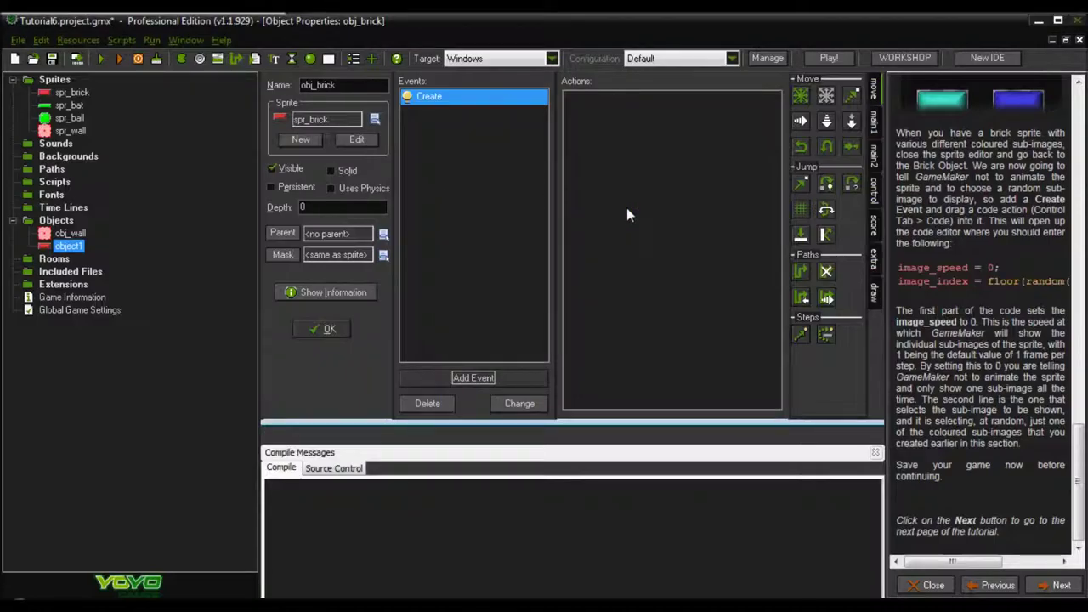
left_click(473, 377)
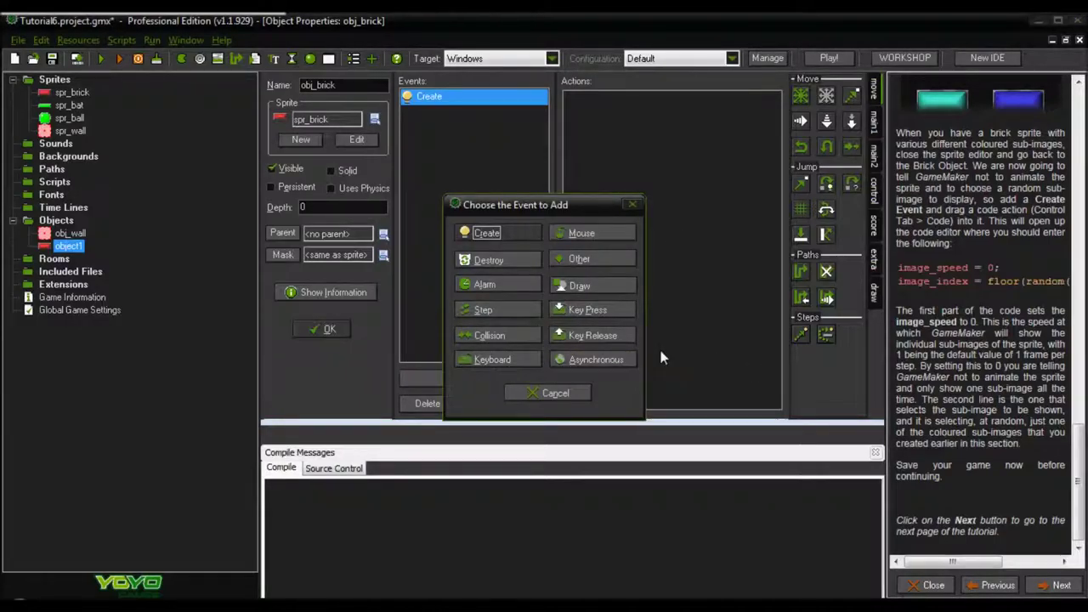
left_click(631, 204)
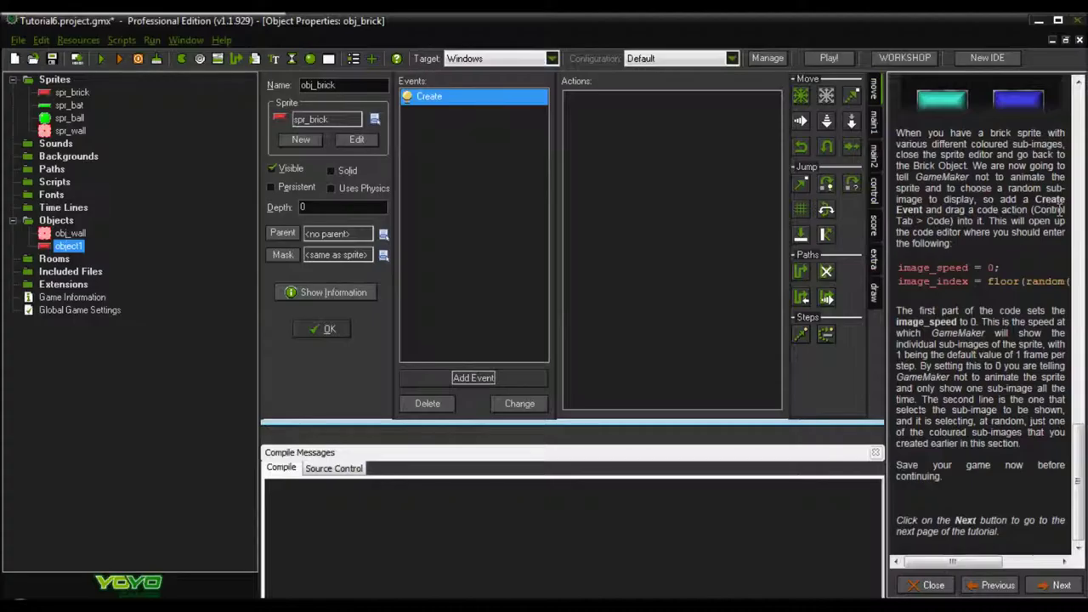
Step: Add an Execute Code action to obj_brick's Create event, view the tutorial's full image_index line and close the empty code editor
left_click(876, 194)
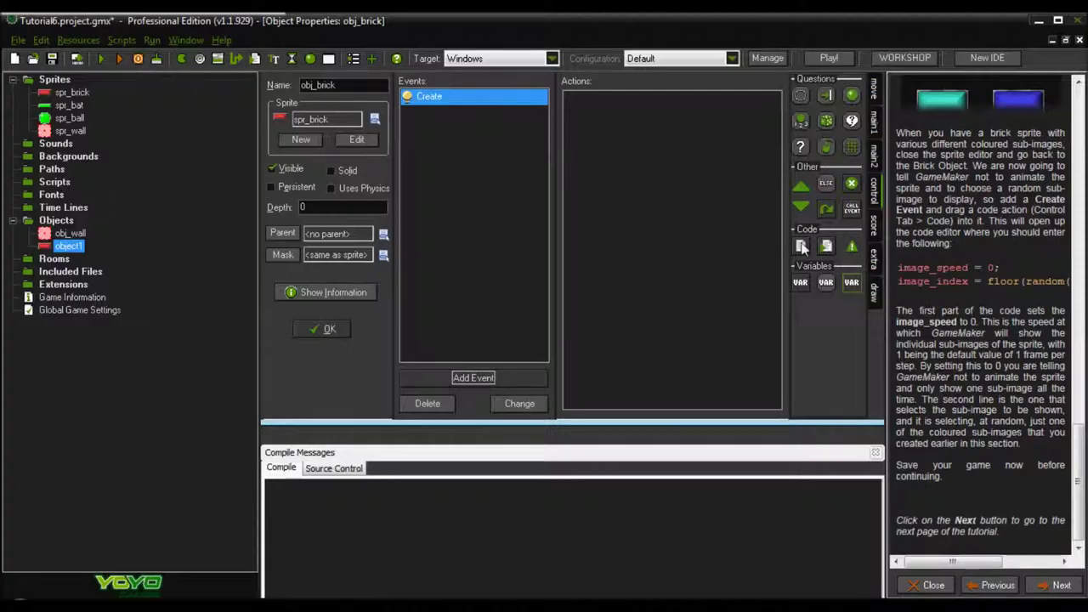
left_click_drag(803, 247, 634, 175)
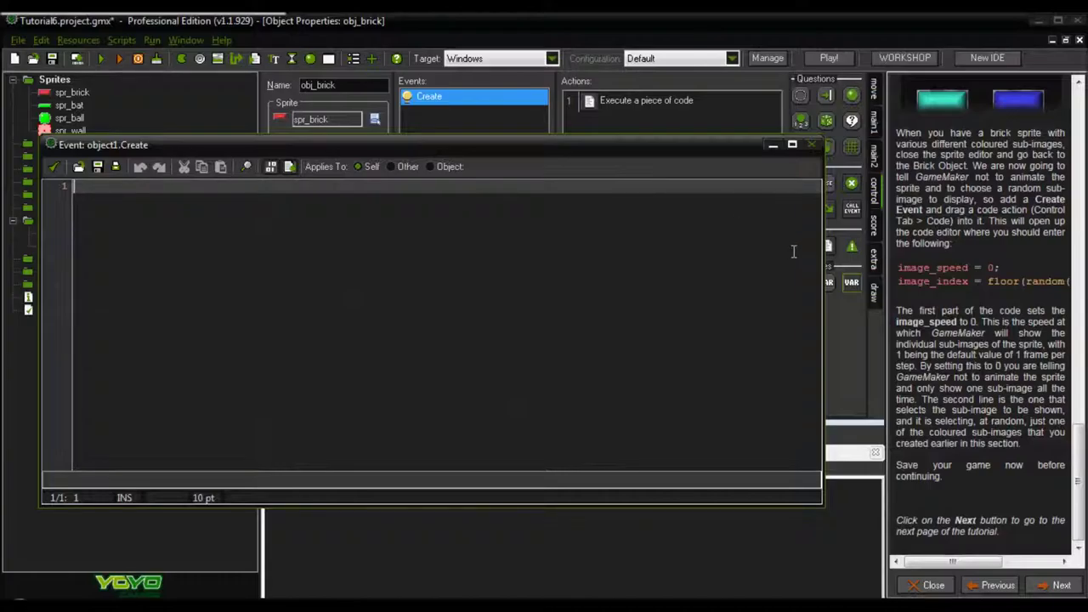
left_click(896, 263)
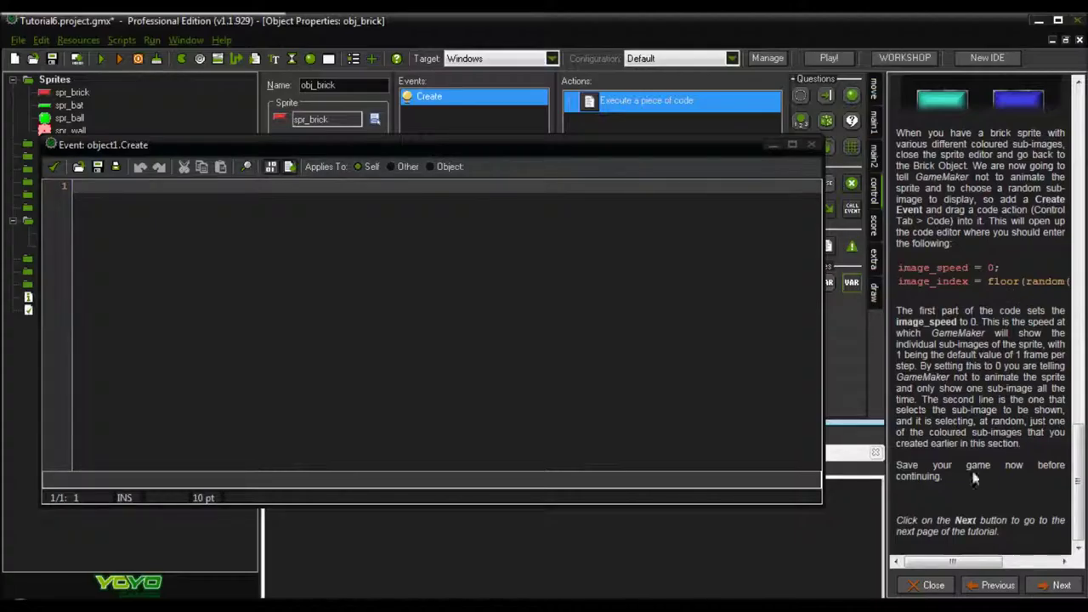
left_click_drag(952, 562, 1014, 564)
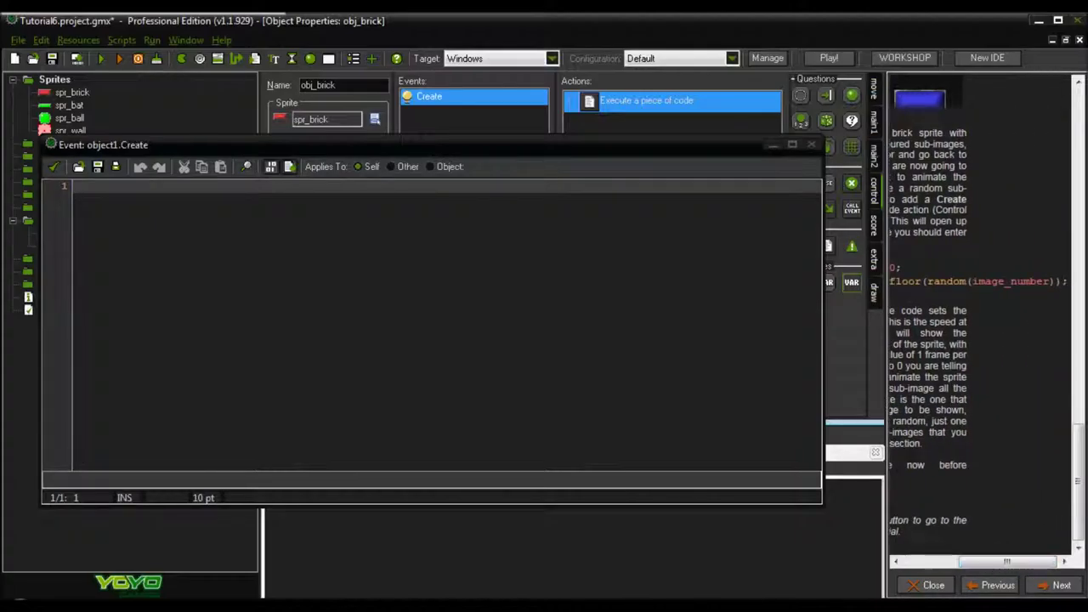
left_click(810, 145)
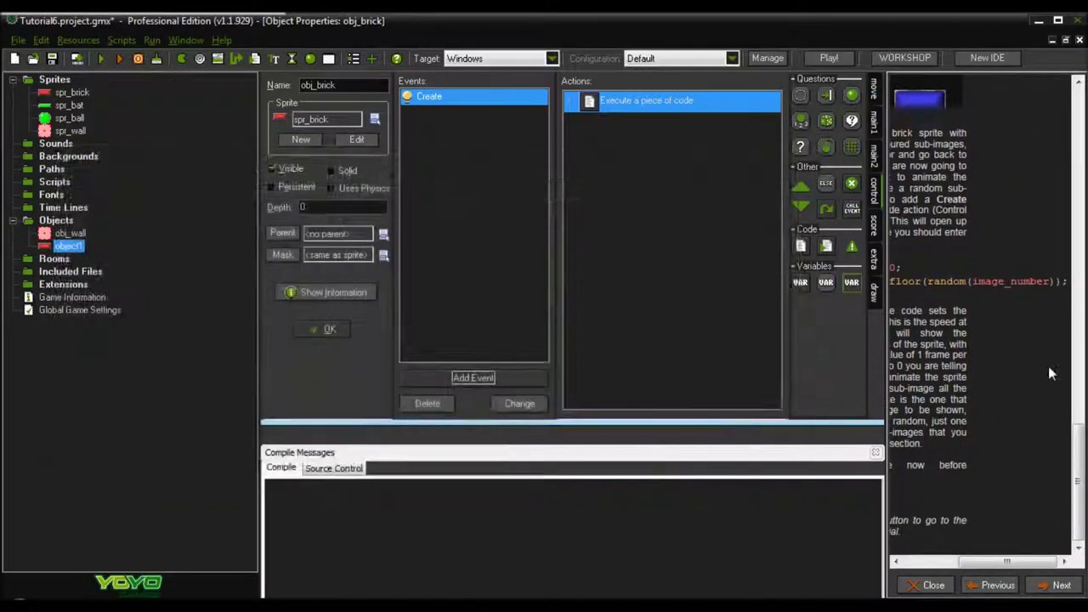
Step: Try to transfer the tutorial's two-line code image into the code action, adding it to the project as an included file
scroll(1054, 340, "down", 5)
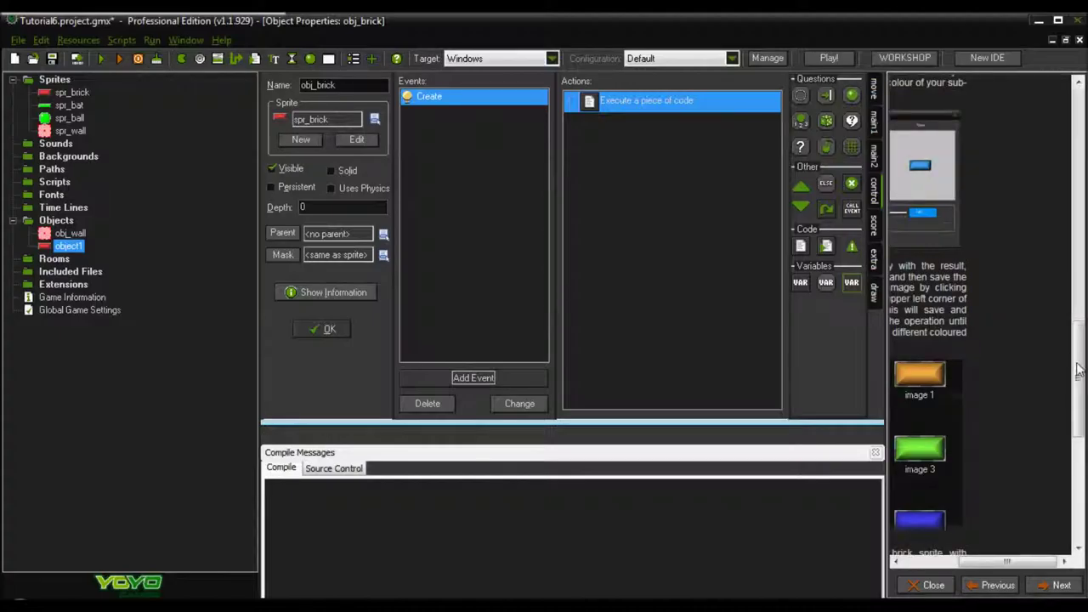
left_click_drag(1020, 564, 921, 565)
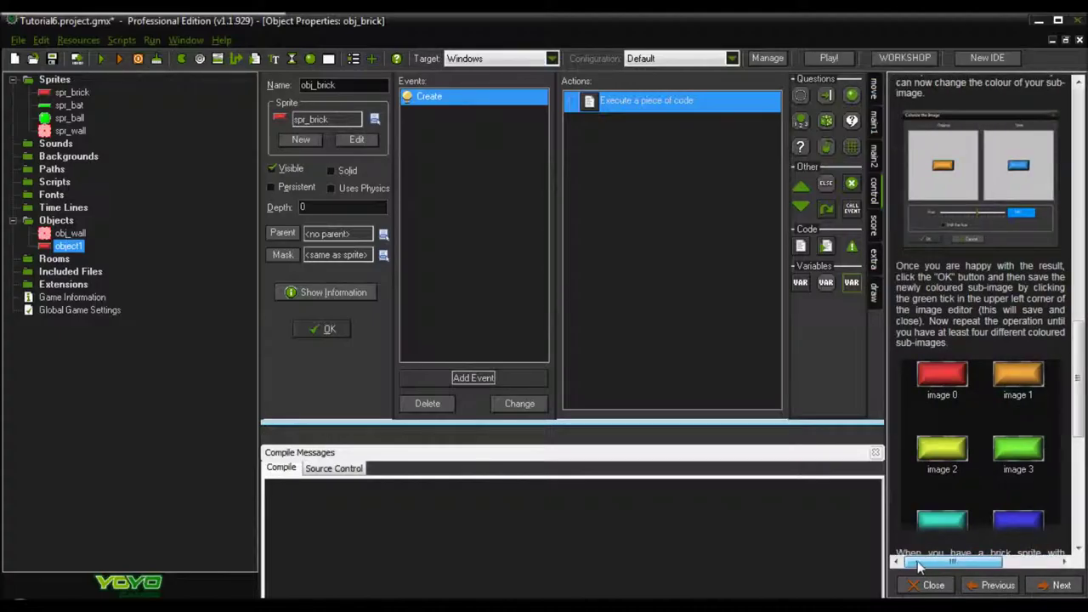
left_click_drag(1082, 358, 1083, 466)
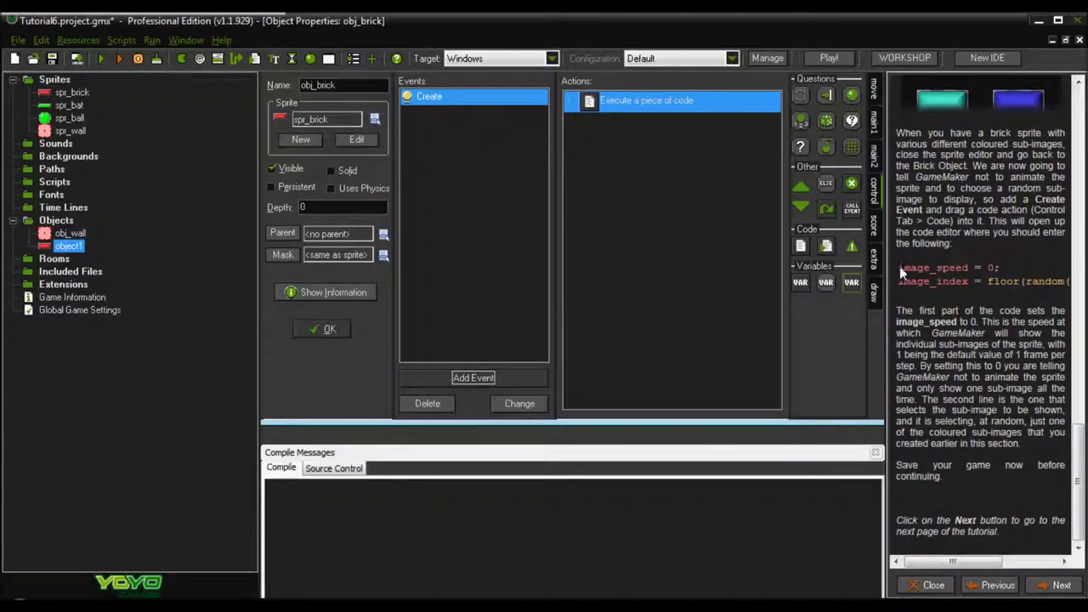
left_click_drag(900, 264, 929, 270)
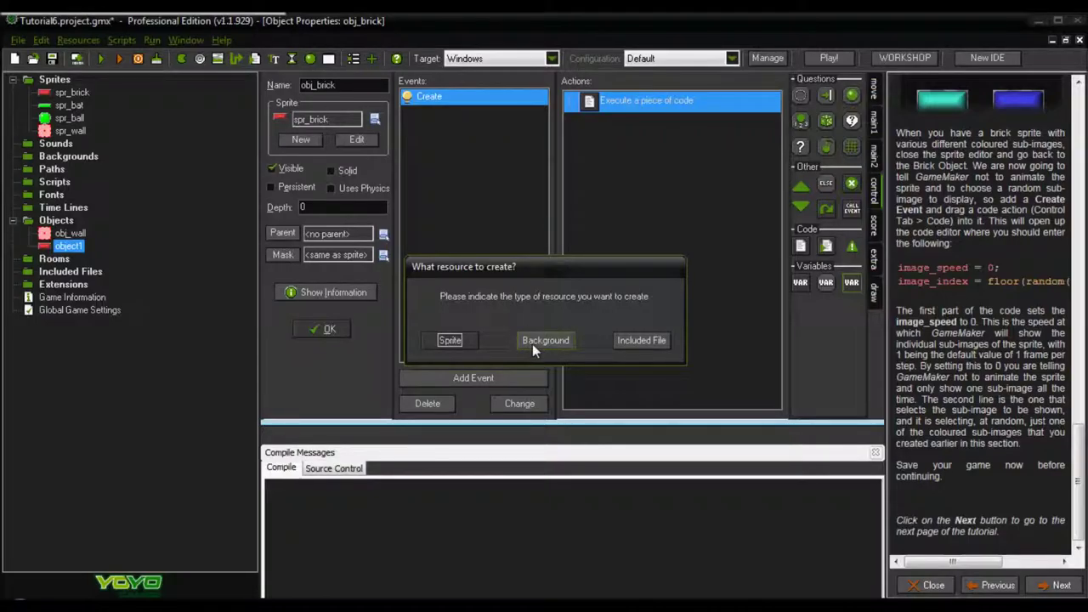
left_click(663, 345)
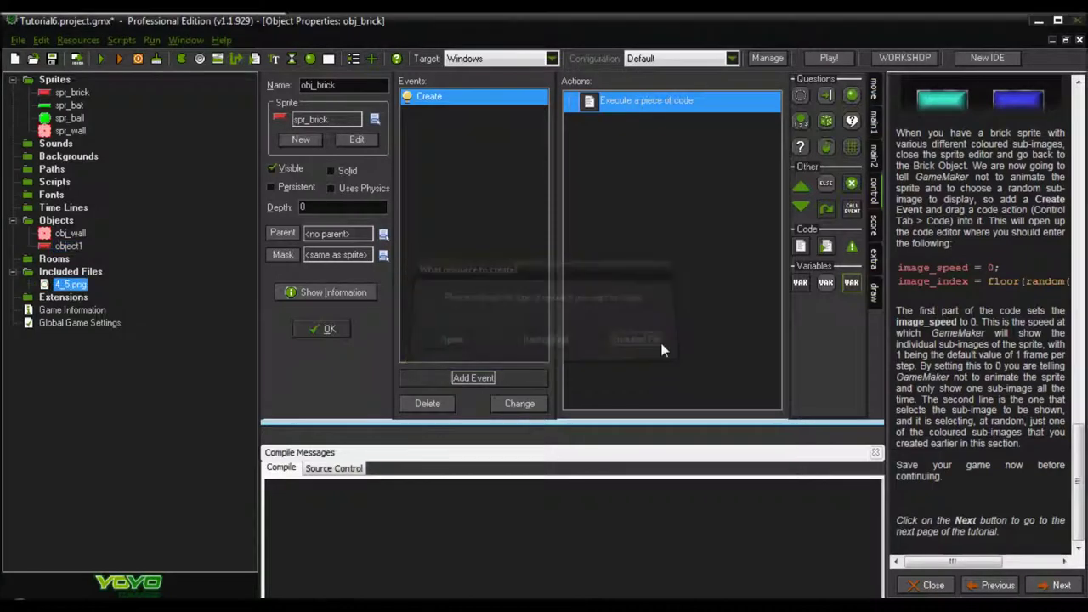
Step: Retry transferring the tutorial's code image with the code action, adding a second copy as an included file
double_click(591, 102)
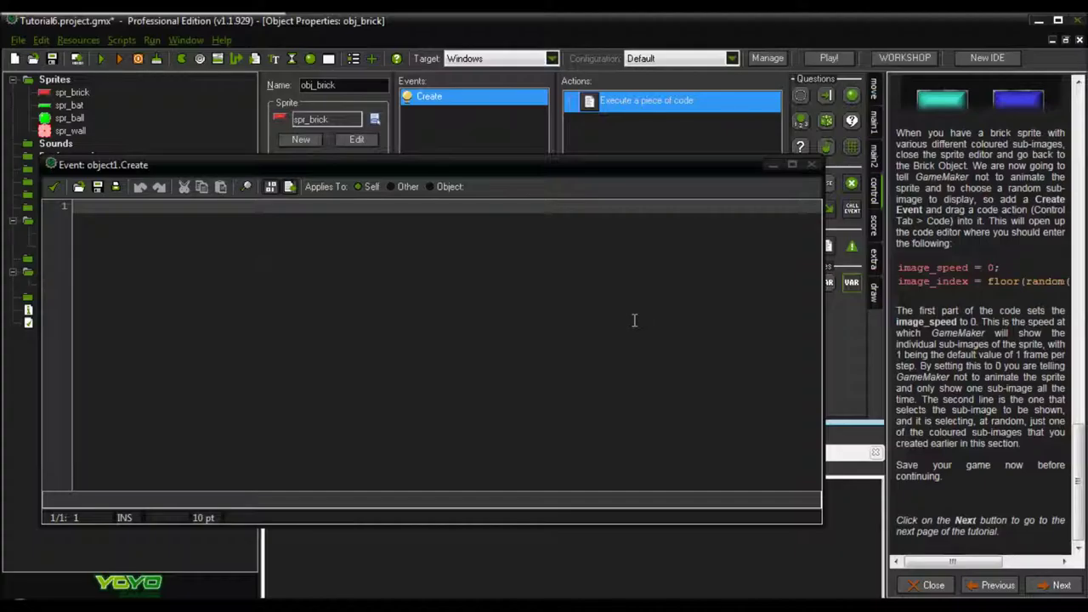
left_click_drag(981, 292, 925, 269)
left_click(814, 164)
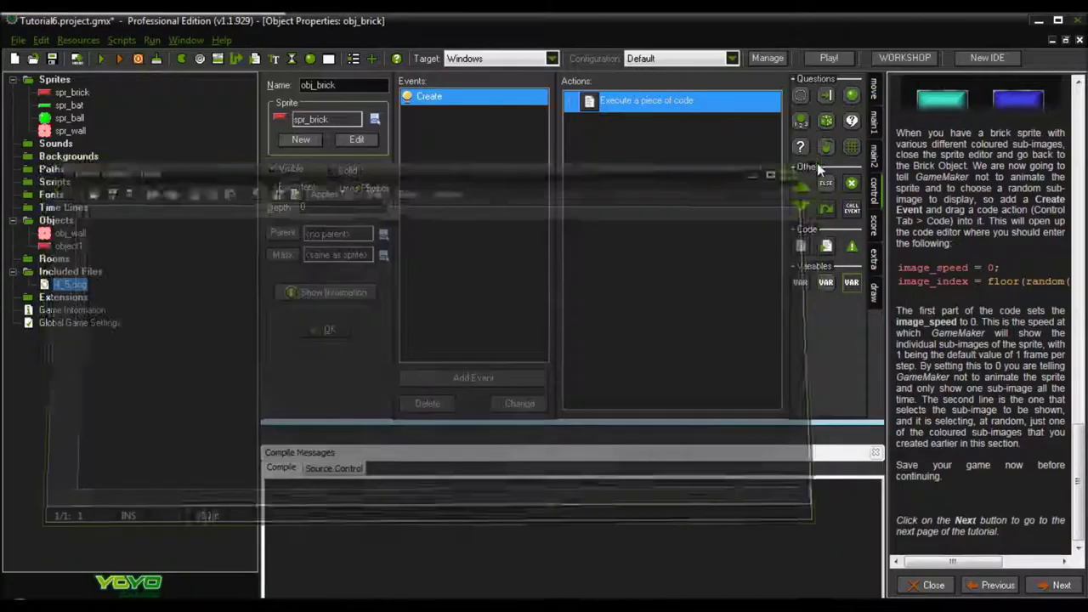
left_click_drag(1001, 278, 622, 167)
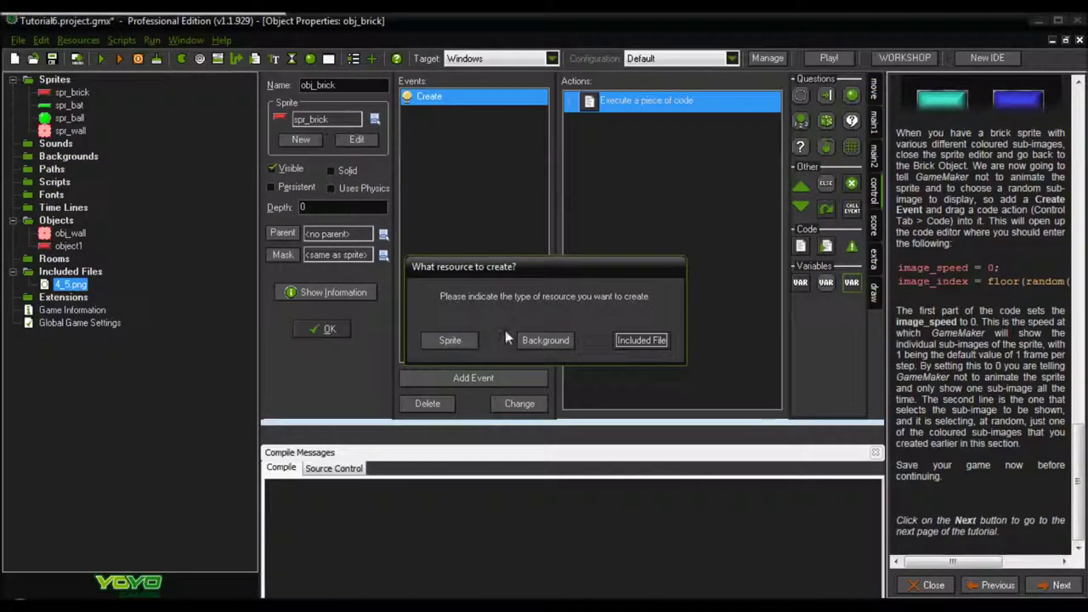
left_click(641, 340)
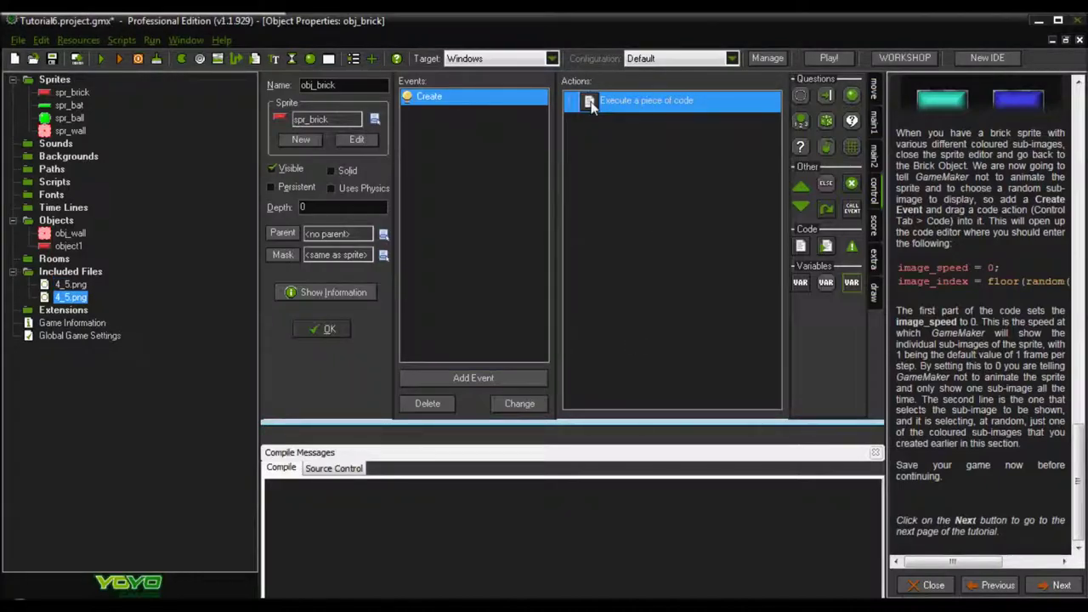
Step: Check the code action in obj_brick's Create event, close its editor and clear the event's action list
double_click(646, 100)
left_click(790, 44)
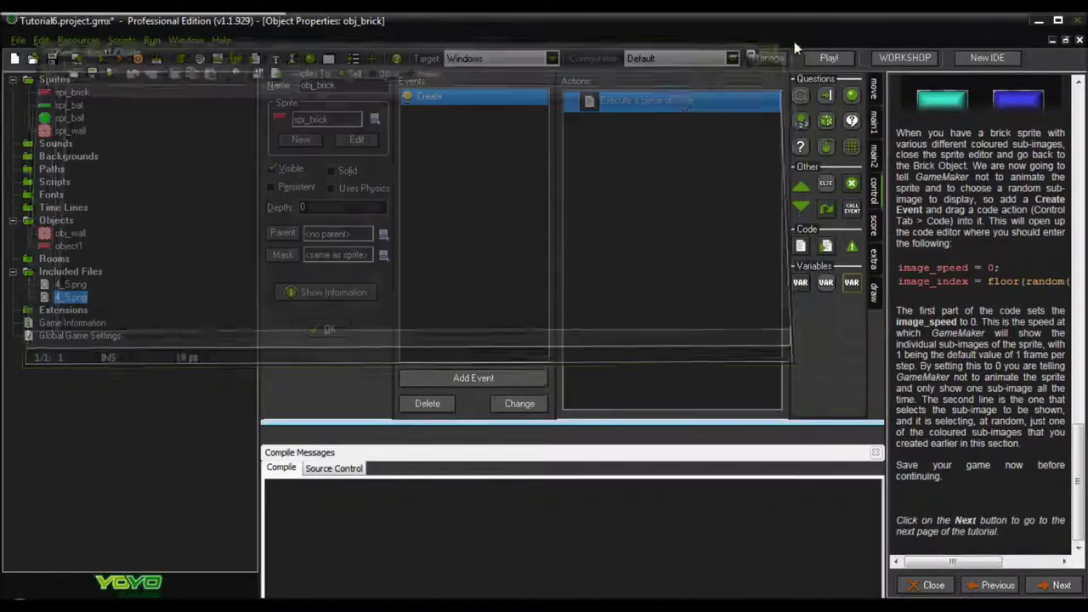
right_click(670, 98)
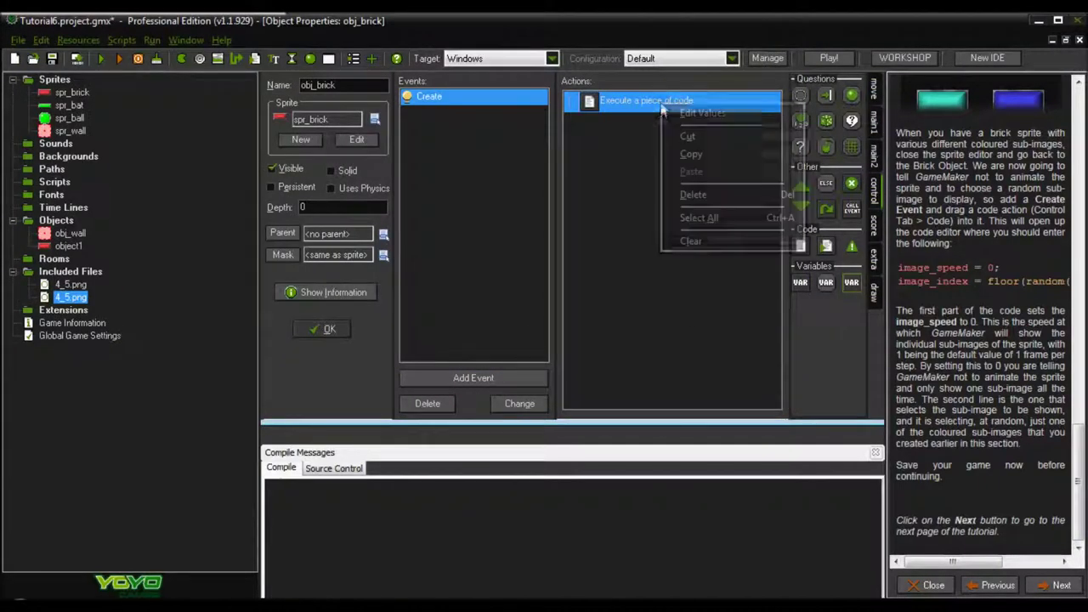
left_click(716, 242)
Step: Try to transfer the tutorial's code image into obj_brick's empty action list, importing it as a sprite
left_click_drag(978, 281, 632, 165)
left_click(459, 340)
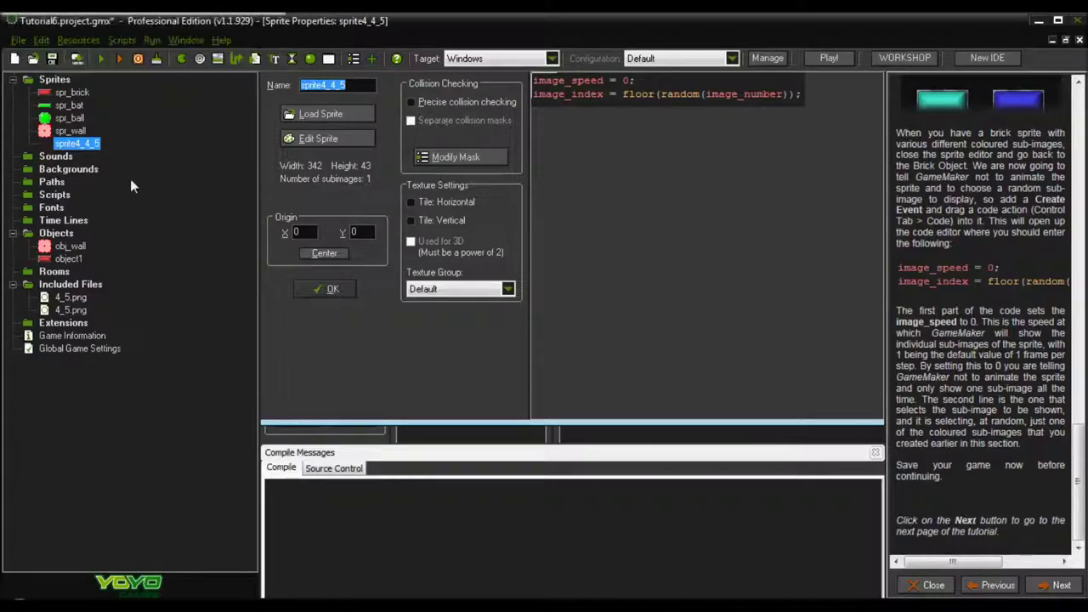
left_click(17, 40)
mouse_move(36, 44)
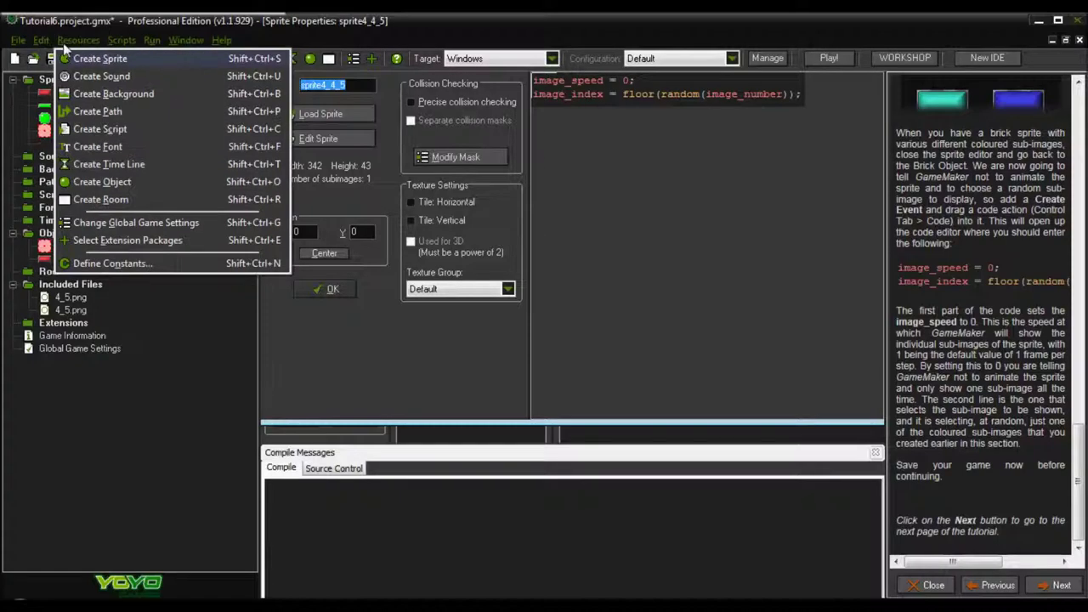
left_click(227, 40)
left_click(489, 32)
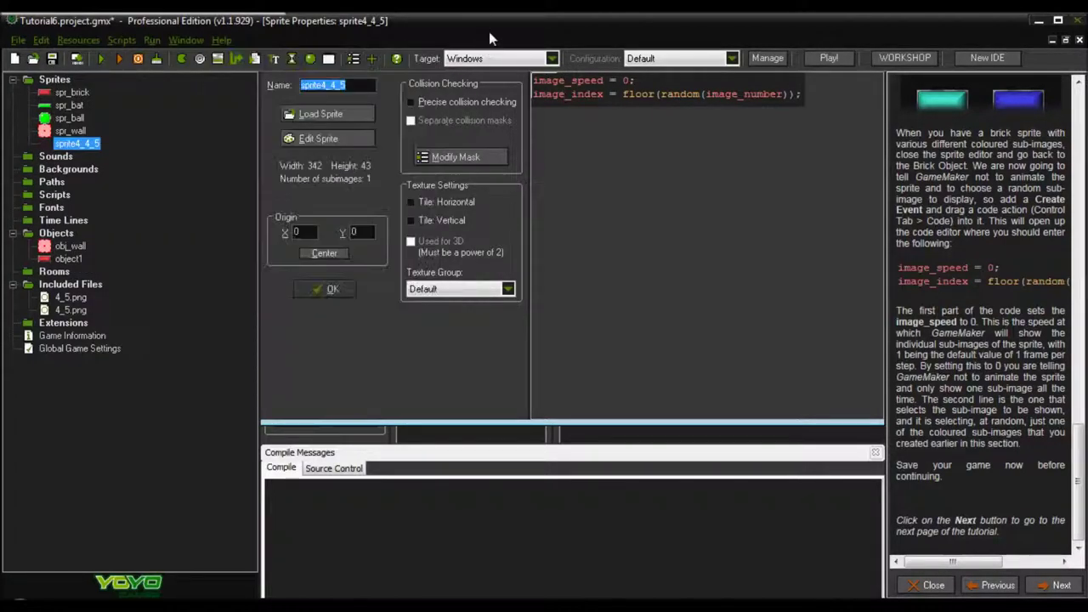
Step: Delete the sprite4_4_5 sprite from the project's Sprites folder
right_click(83, 147)
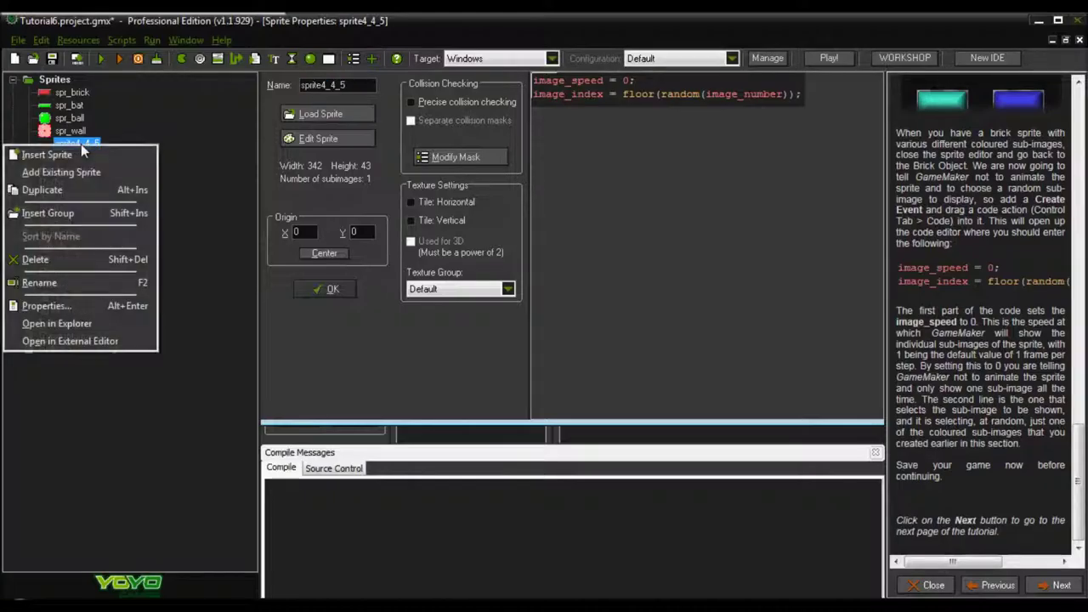
left_click(75, 260)
left_click(583, 346)
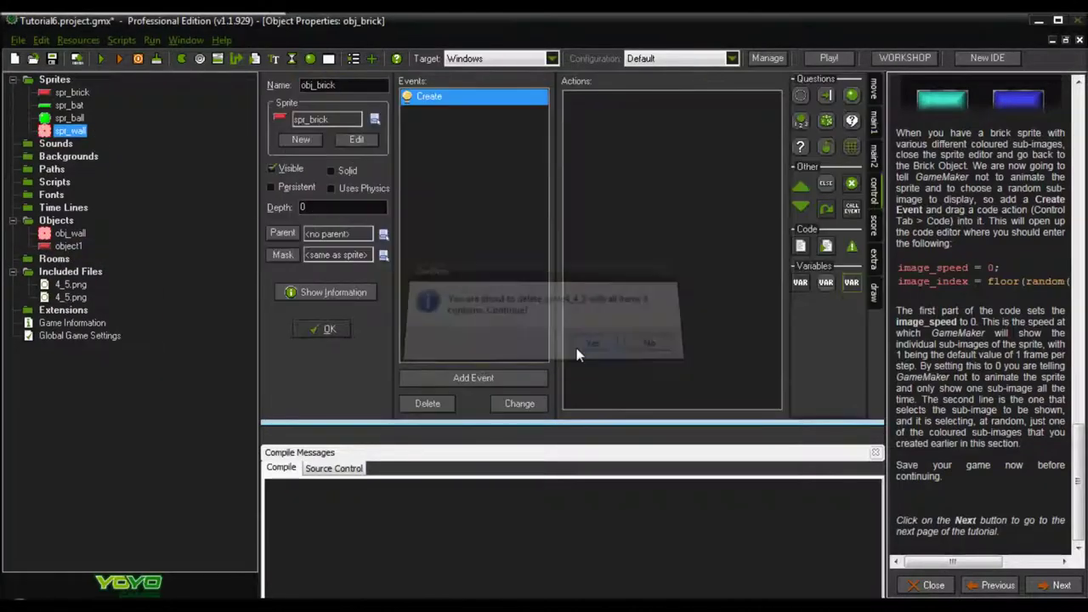
Step: Delete both 4_5.png entries from the project's Included Files
left_click(72, 285)
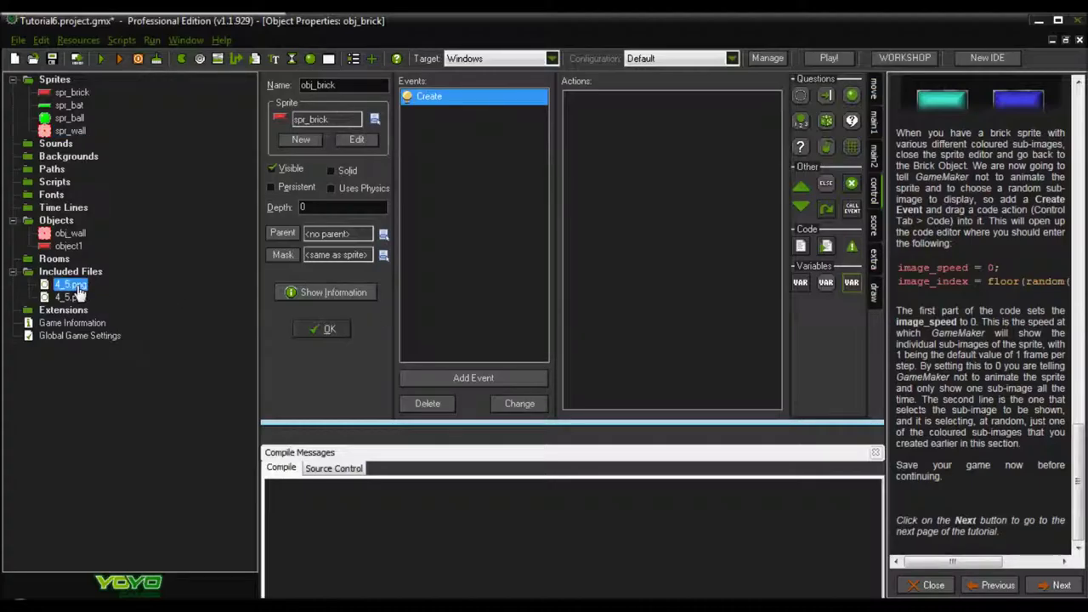
left_click(71, 296)
left_click(71, 284)
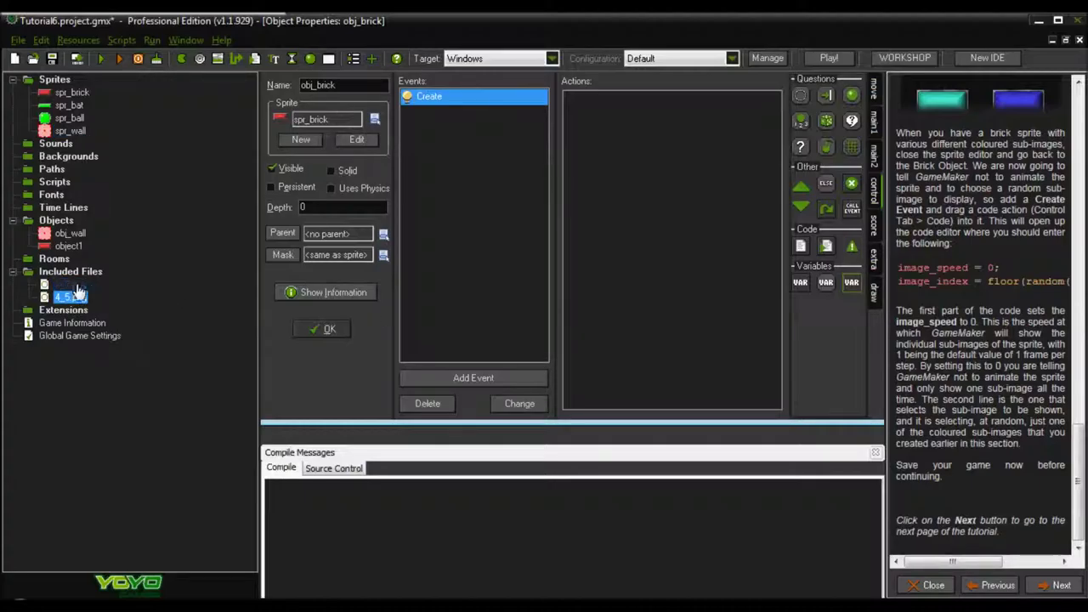
right_click(72, 284)
left_click(54, 386)
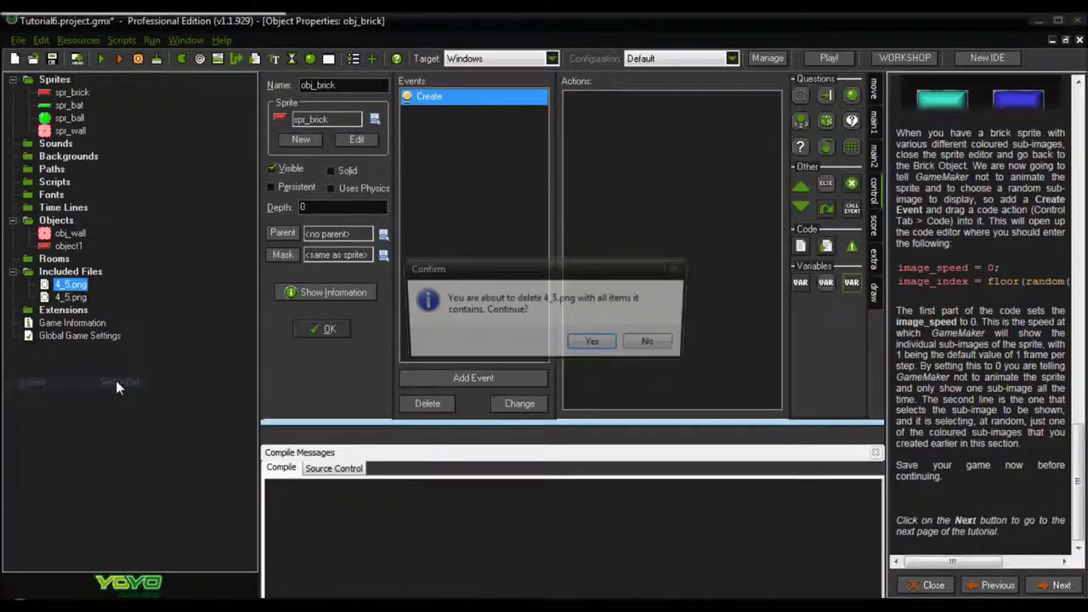
left_click(589, 343)
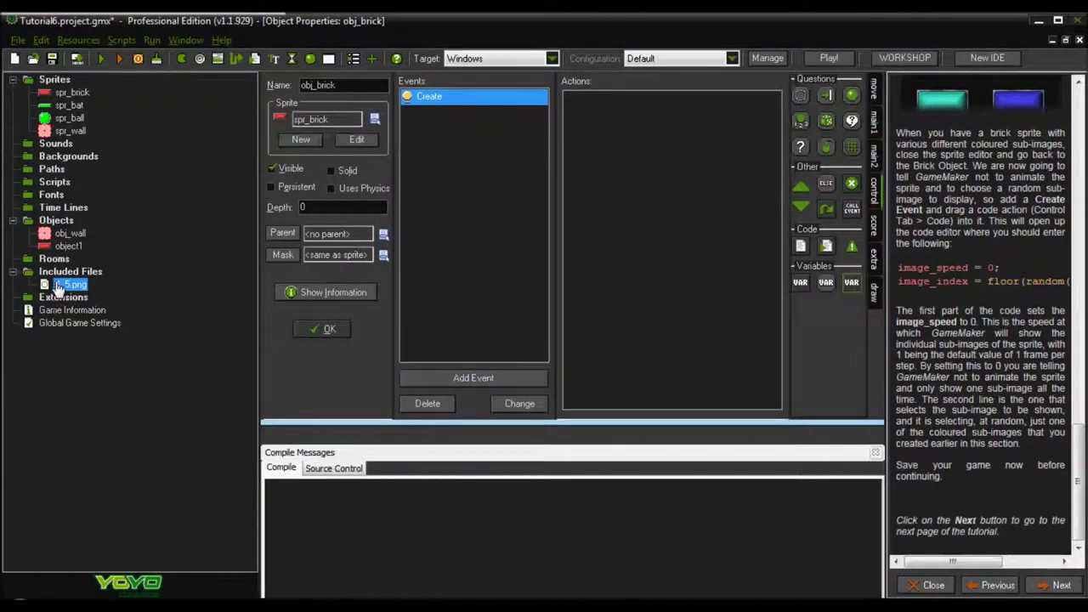
right_click(66, 284)
left_click(49, 380)
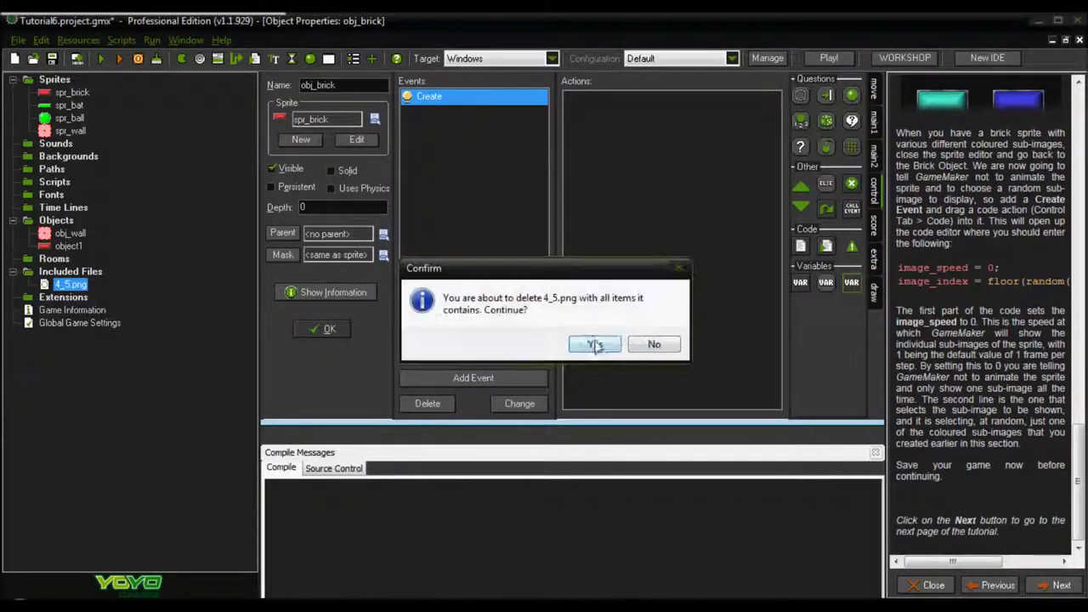
left_click(590, 343)
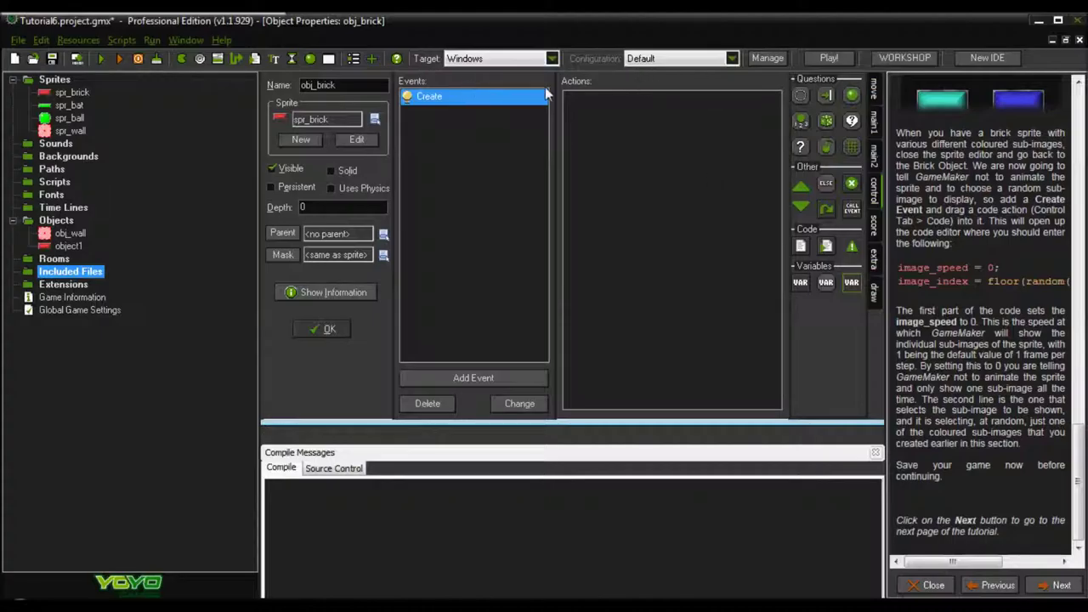
Step: Accept the obj_brick object properties and reopen the object for editing
left_click(327, 329)
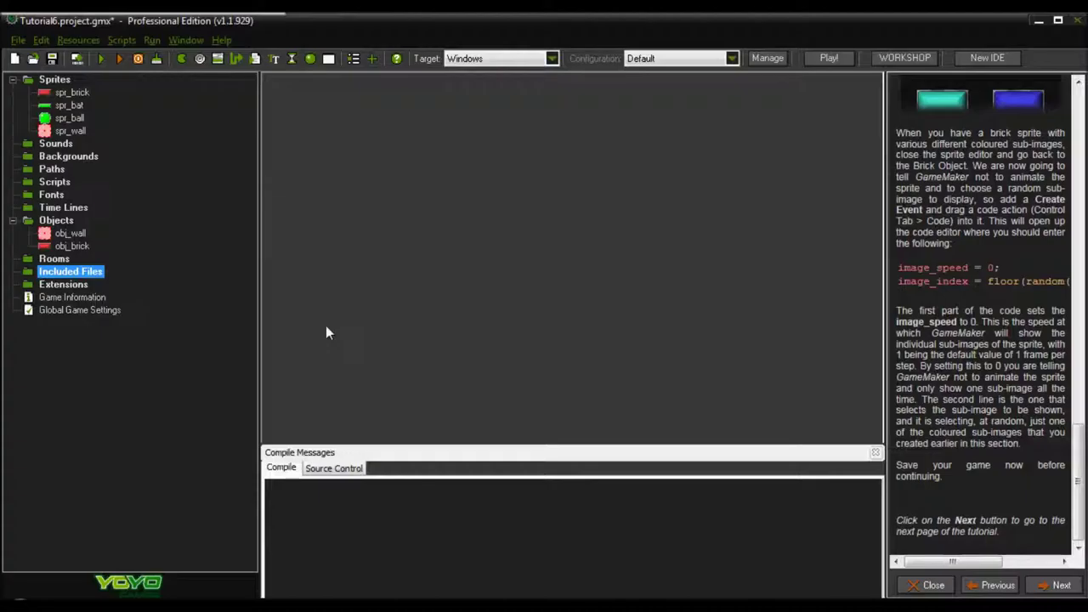
double_click(73, 247)
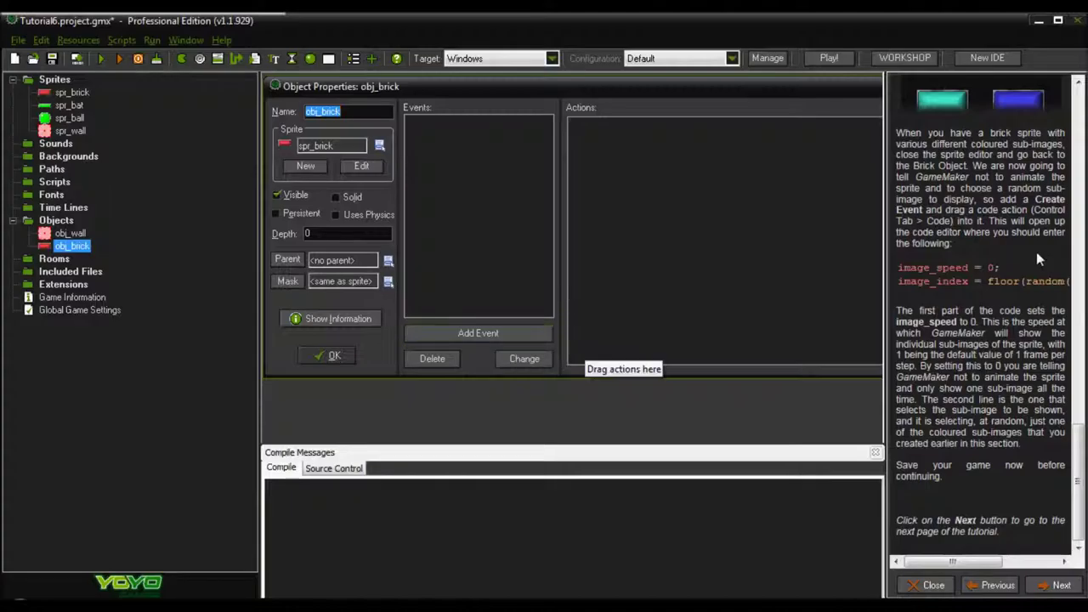
Step: Try to copy the tutorial's two code lines into obj_brick, importing the image as an included file, and delete that file
left_click_drag(898, 267, 1069, 282)
mouse_move(991, 277)
left_mouse_down()
mouse_move(952, 287)
mouse_move(1003, 284)
mouse_move(980, 275)
left_mouse_up()
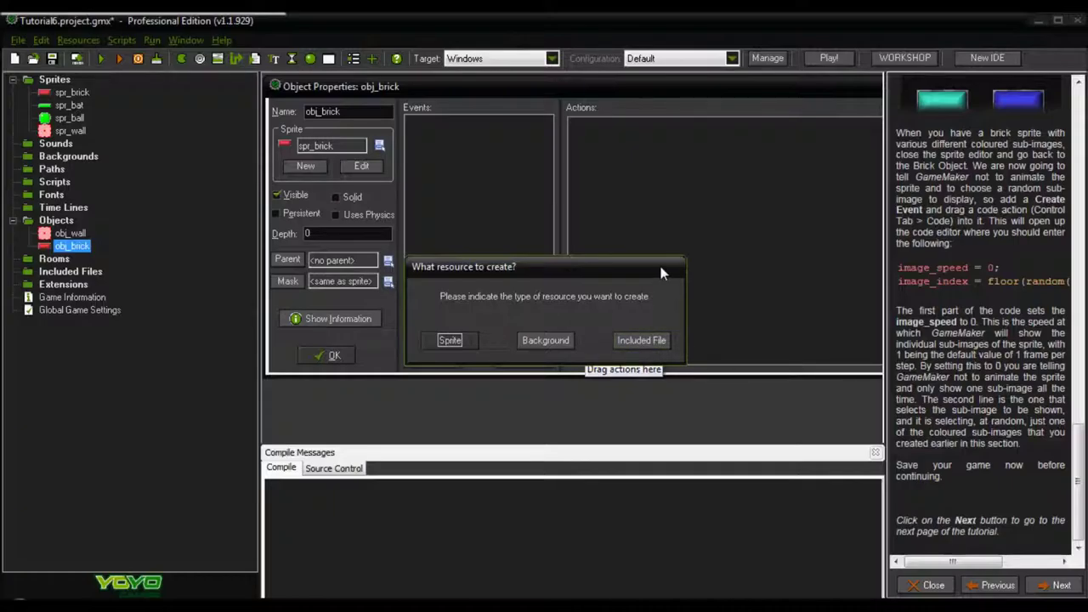
left_click(632, 345)
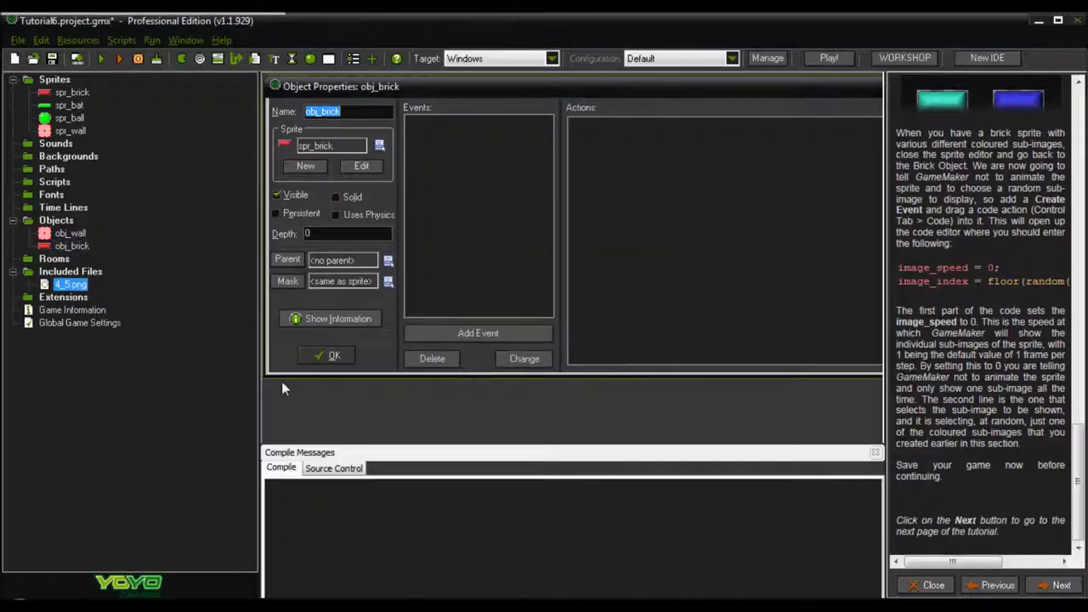
right_click(70, 286)
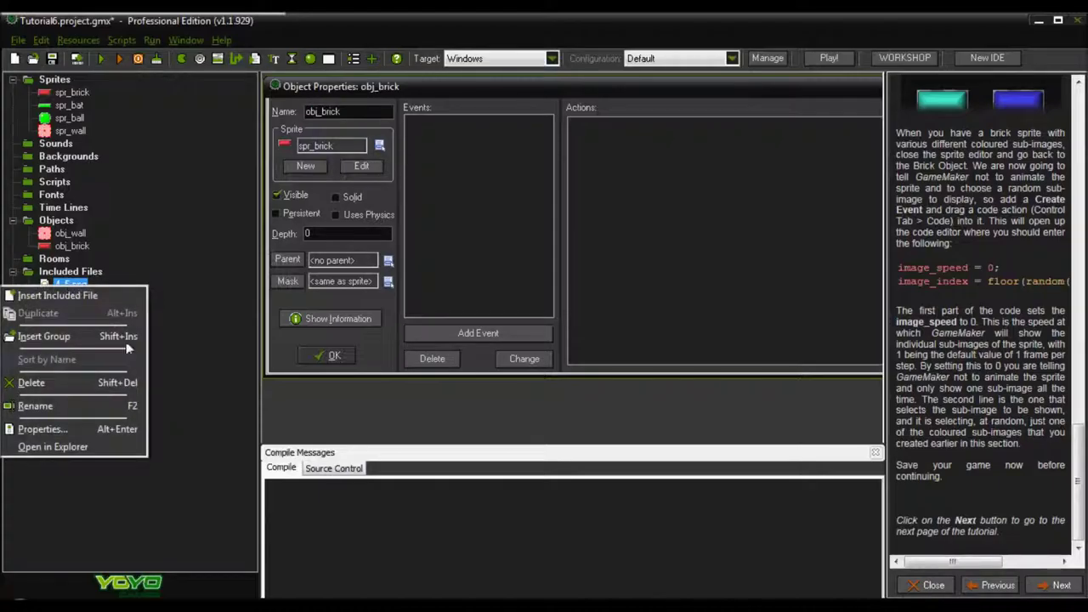
left_click(95, 384)
left_click(595, 344)
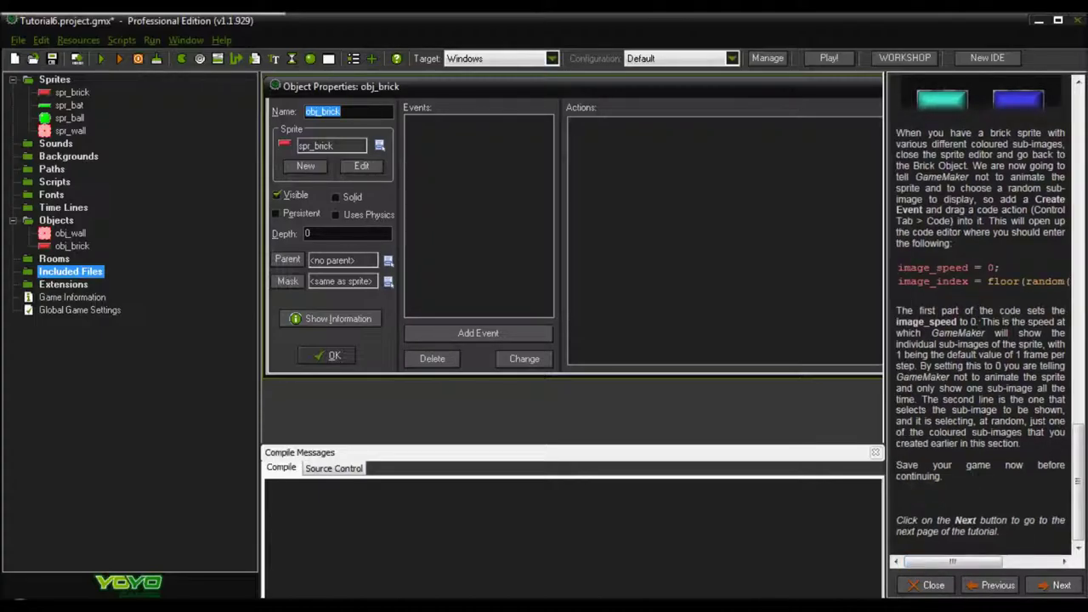
Step: Test selecting the tutorial's explanatory text, retry importing the code image as an included file and remove the new file
left_click_drag(978, 323, 897, 324)
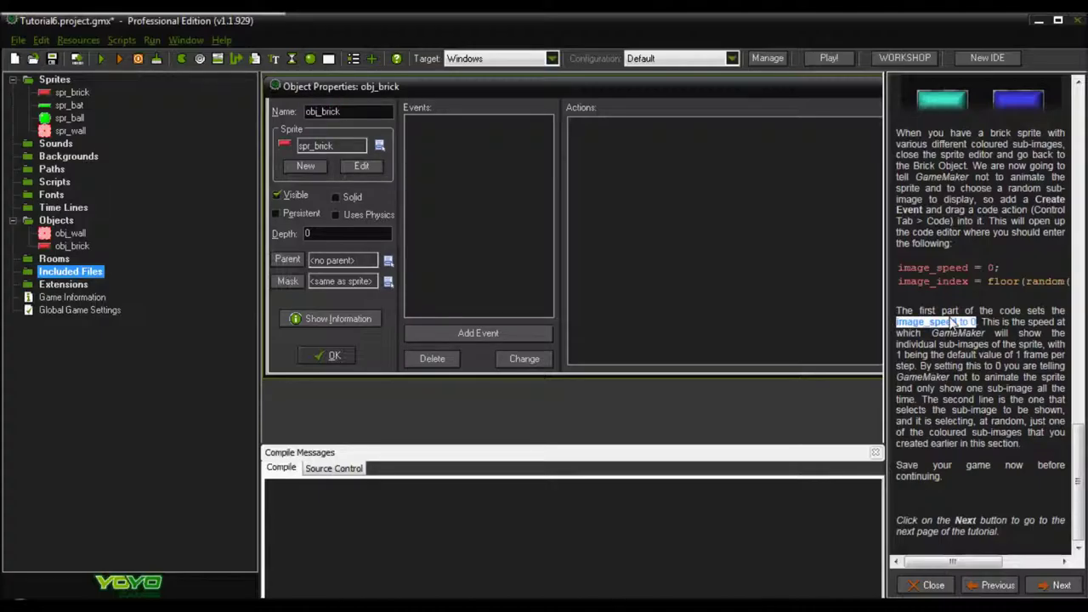
left_click(952, 325)
triple_click(998, 269)
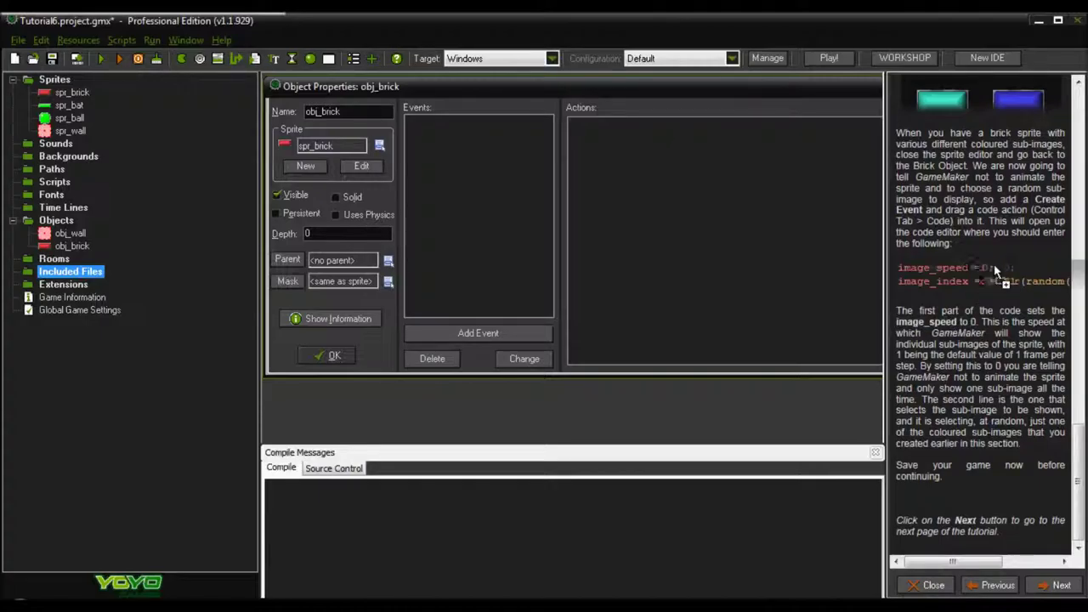
left_click_drag(993, 269, 721, 355)
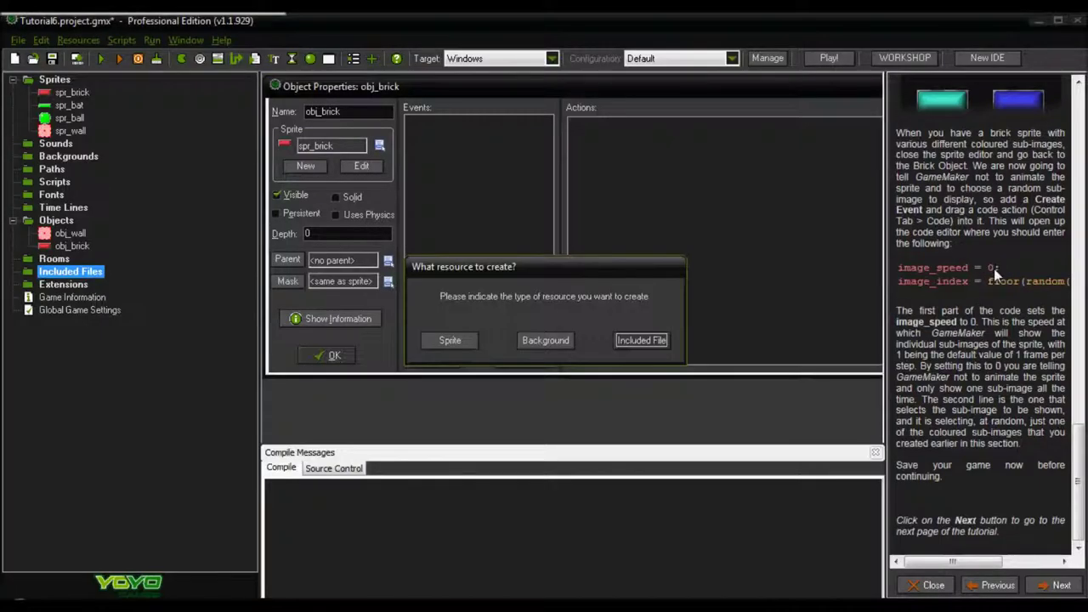
left_click(633, 341)
right_click(79, 287)
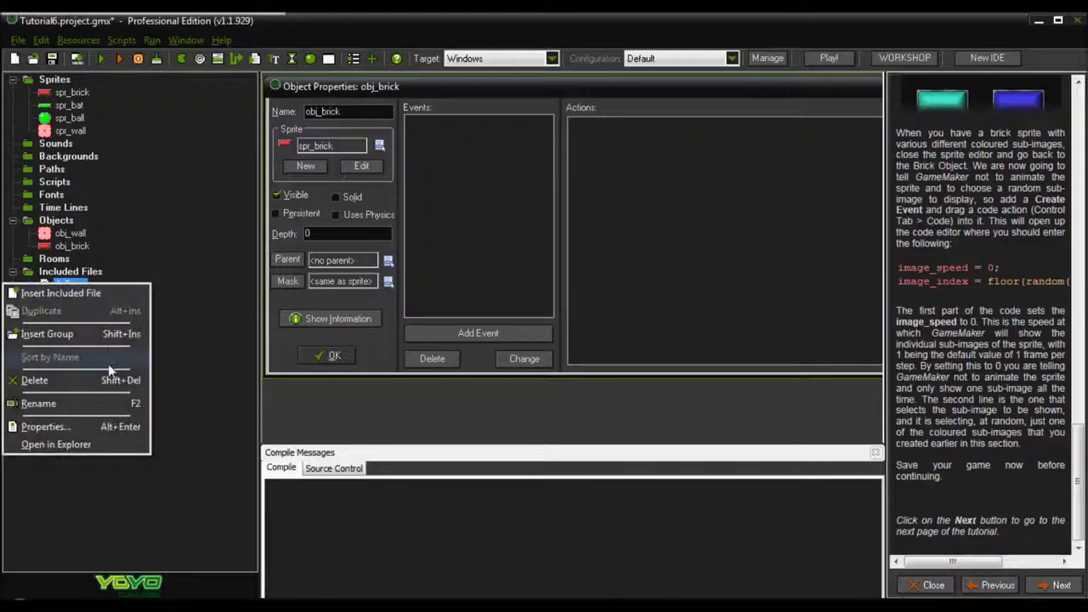
left_click(85, 380)
left_click(605, 342)
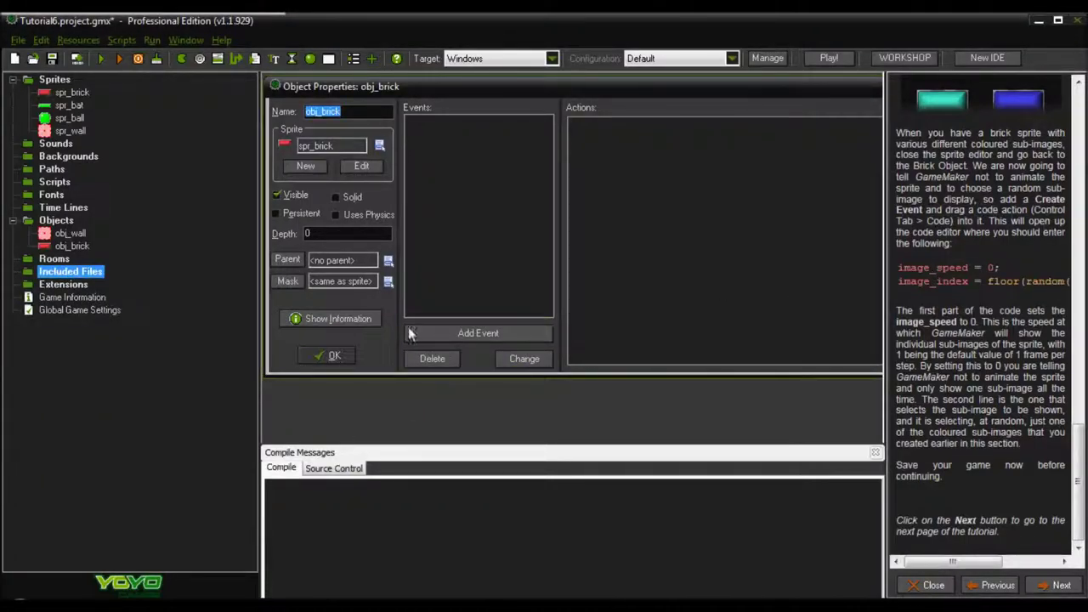
Step: Add a Create event to obj_brick and place an Execute Code action in it
left_click(436, 333)
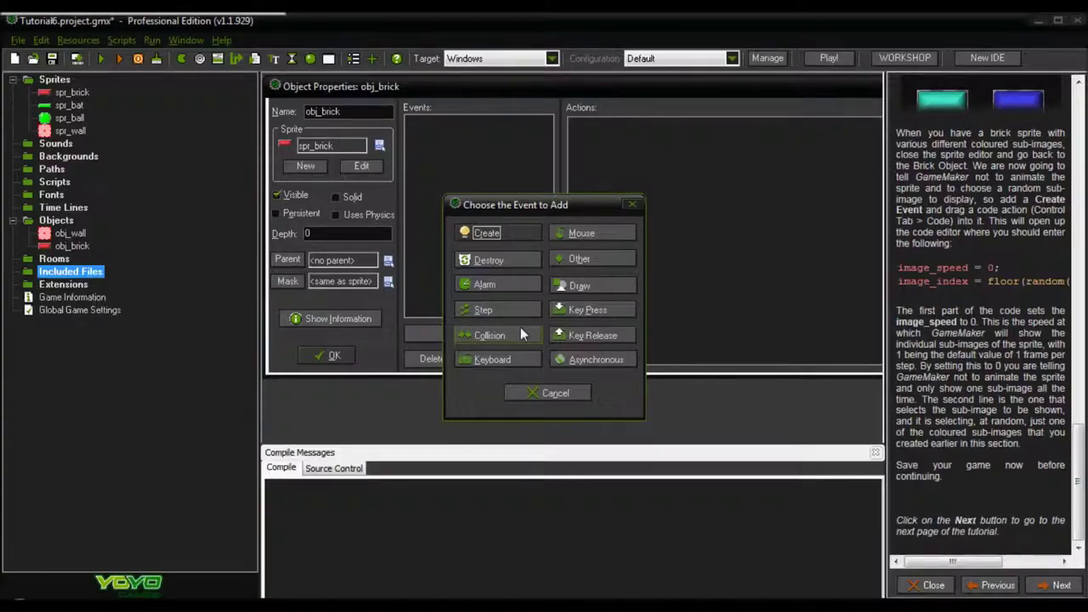
left_click(489, 235)
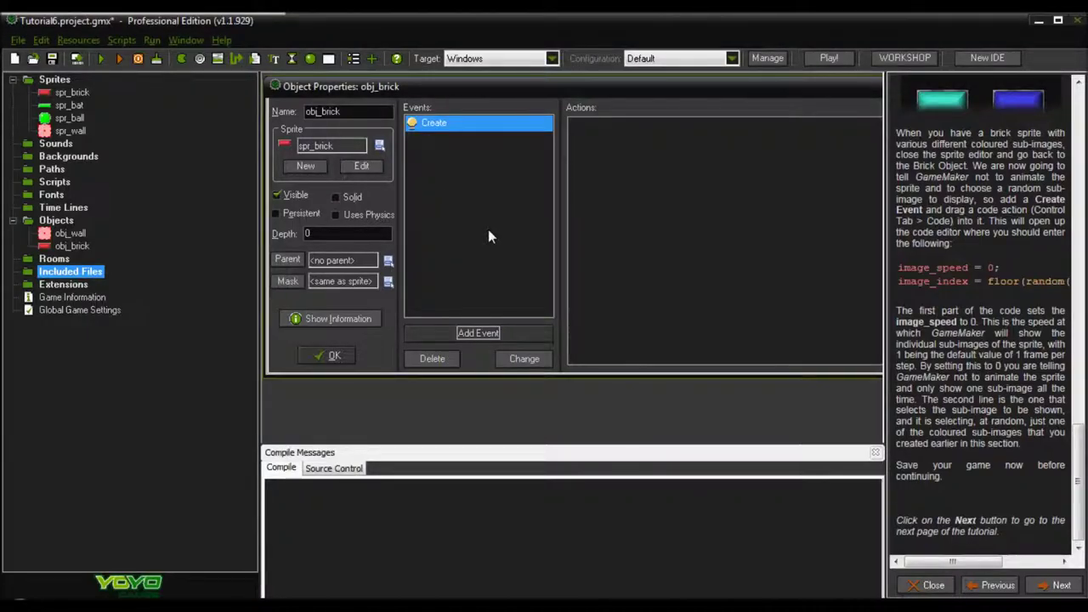
left_click_drag(729, 86, 597, 124)
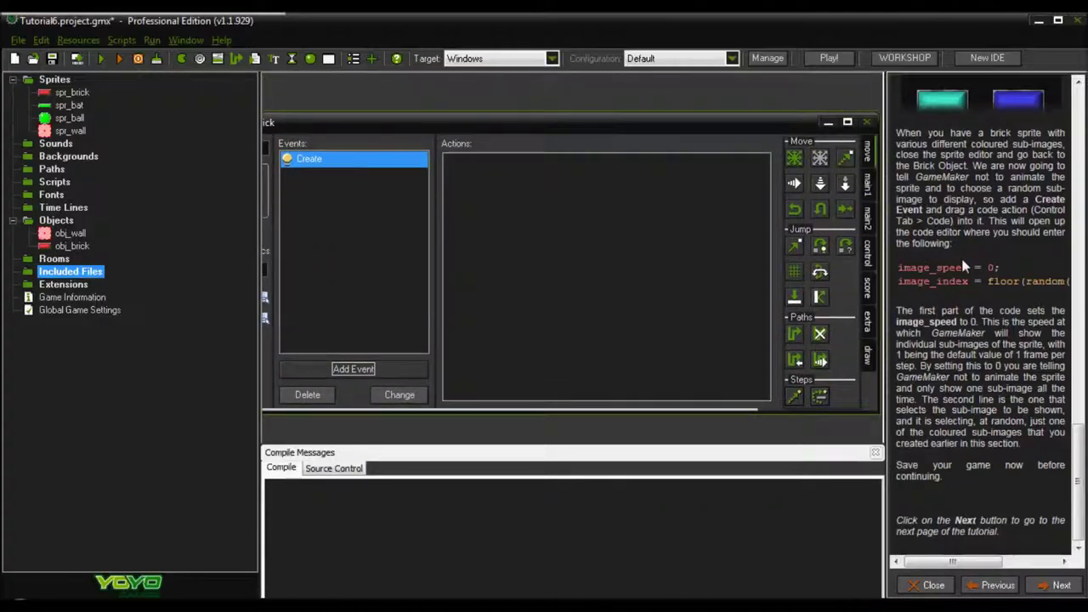
left_click(869, 259)
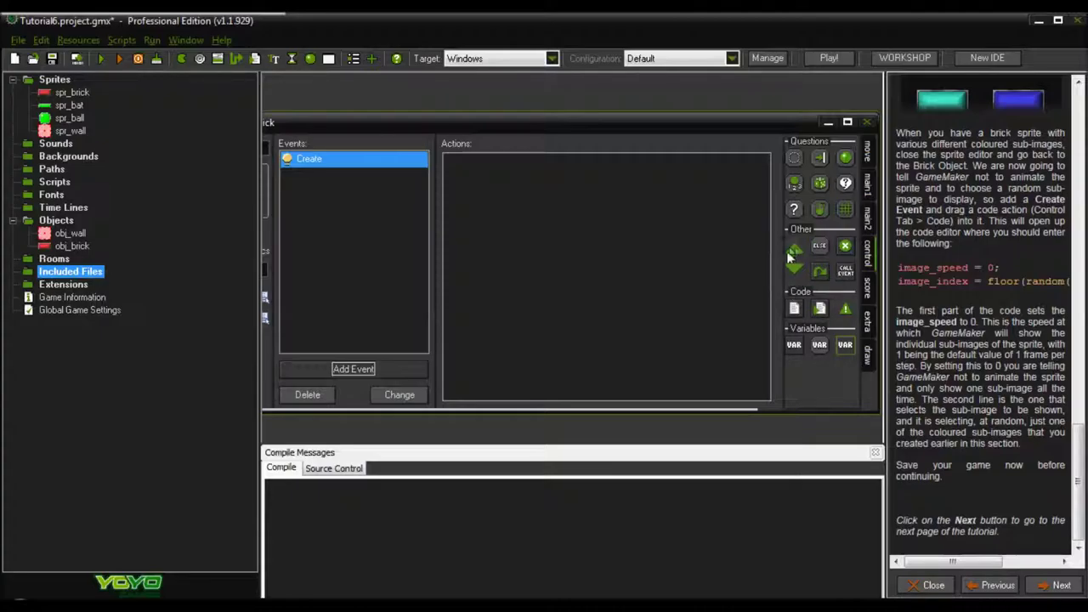
left_click_drag(798, 313, 612, 286)
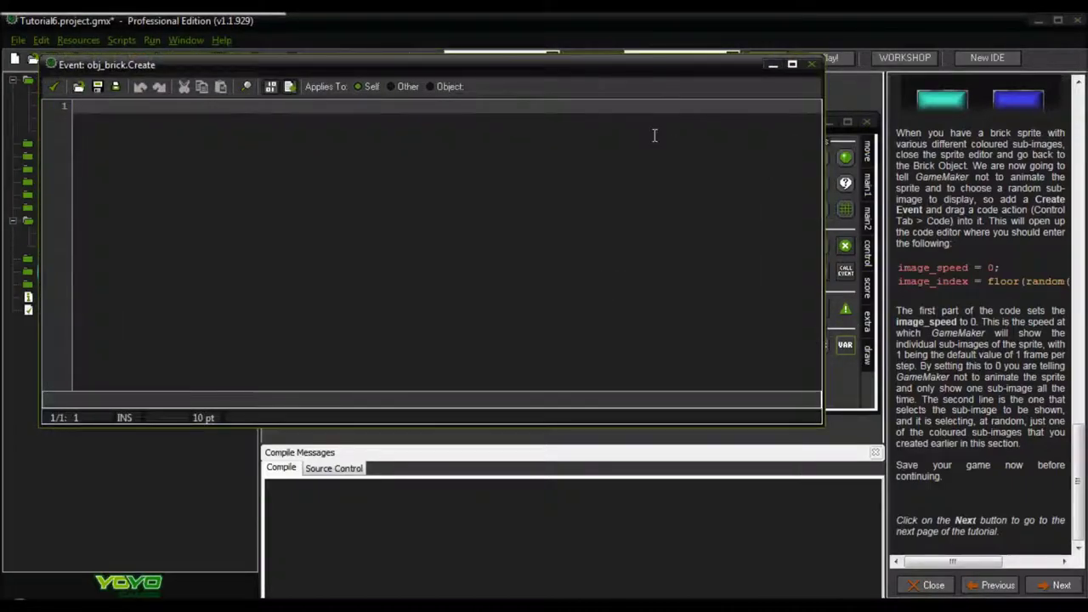
Step: Move the code editor clear of the tutorial and enter the first line, image_speed = 0;
left_click_drag(654, 65, 691, 138)
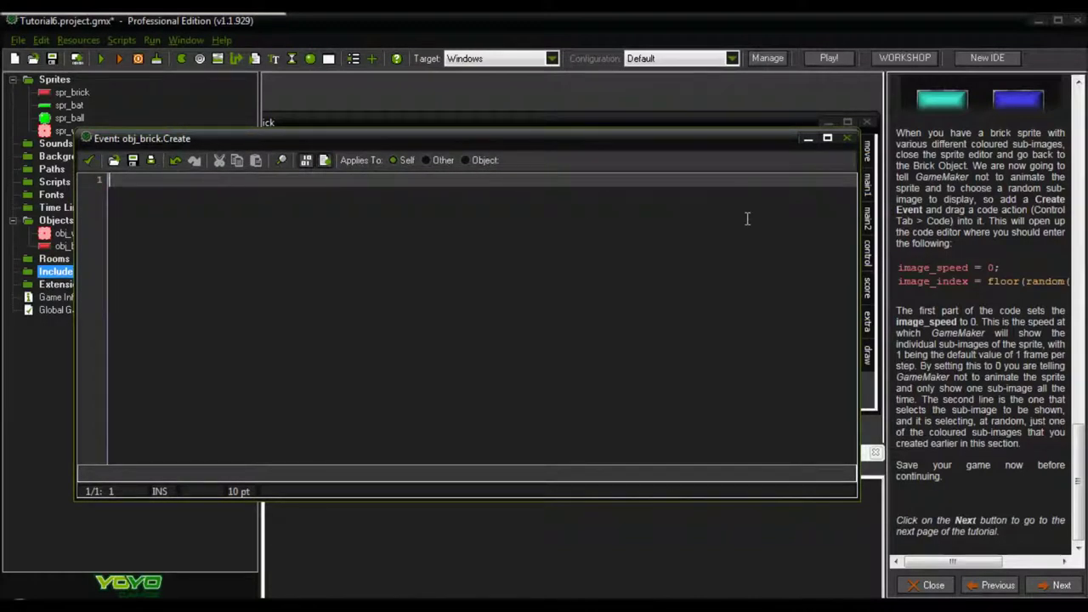
type("image_speed")
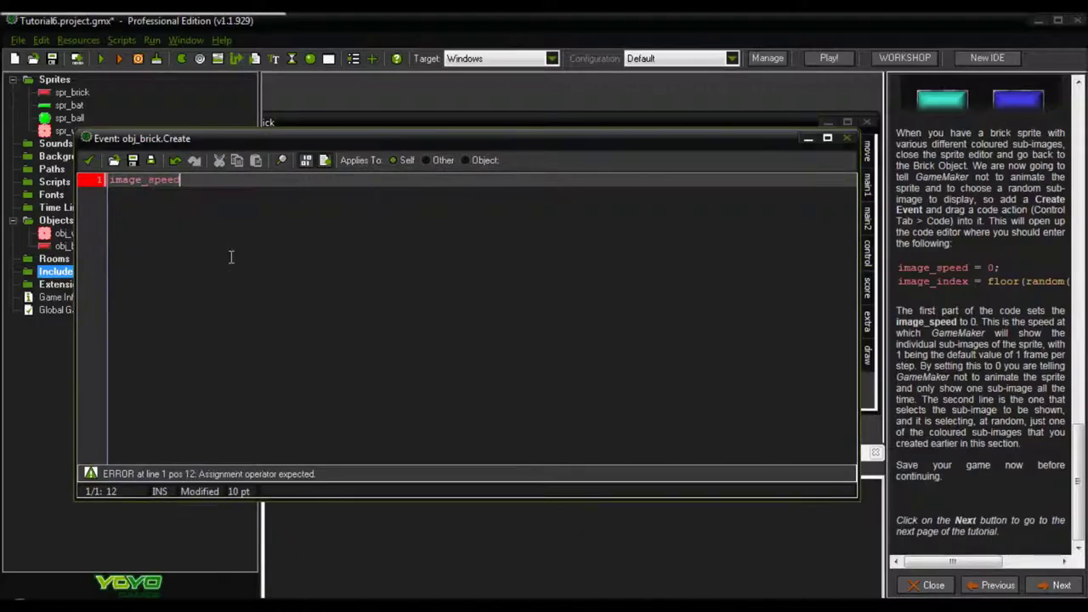
double_click(231, 256)
type("= ")
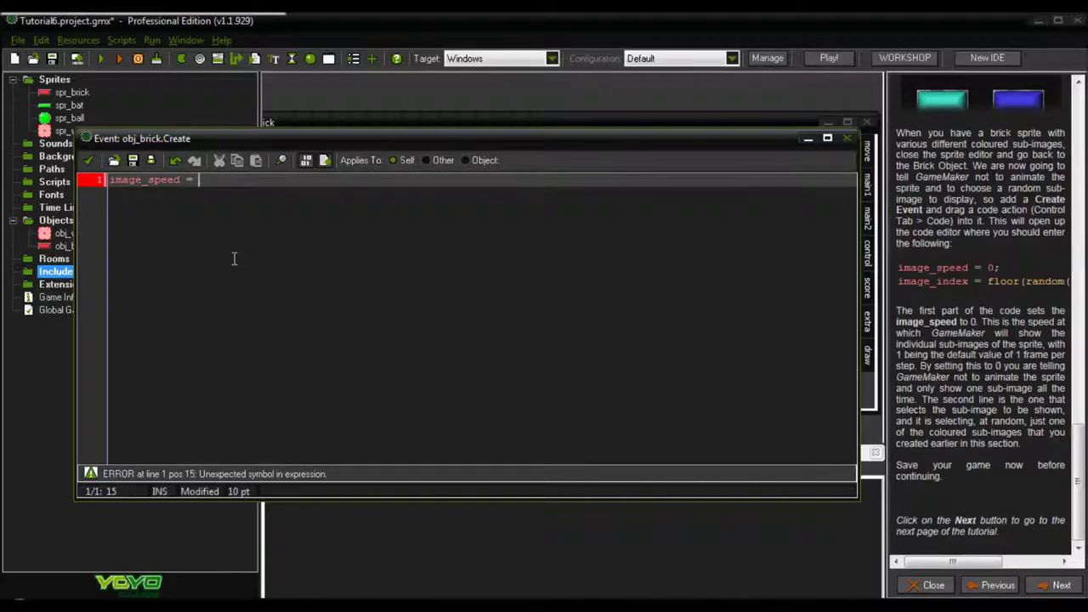
type("0")
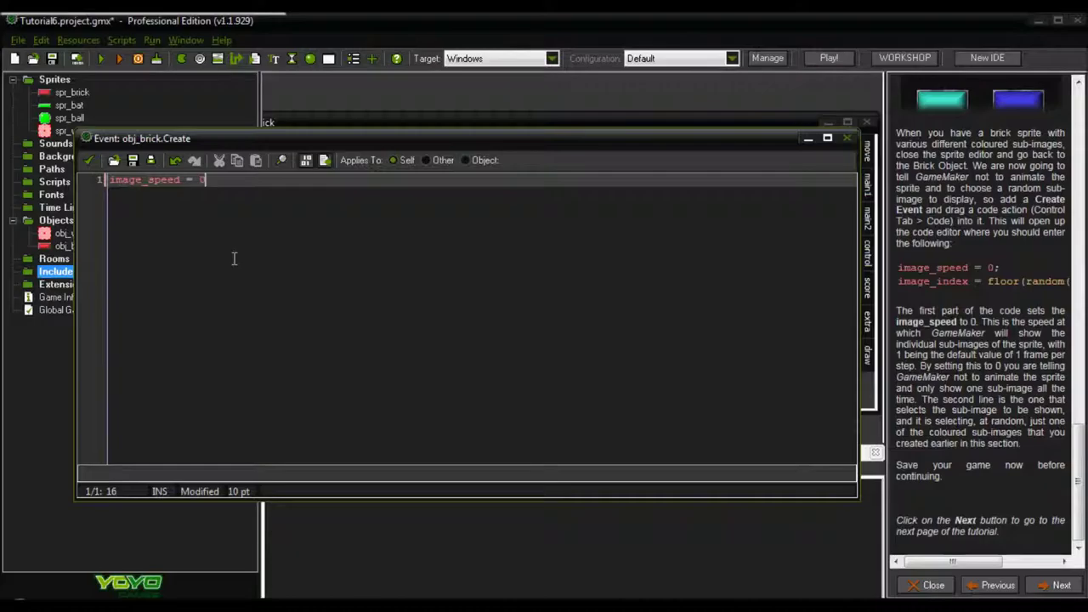
type(";")
Step: Start the second line of obj_brick's Create code with image_index = floor (random(
left_click(1077, 459)
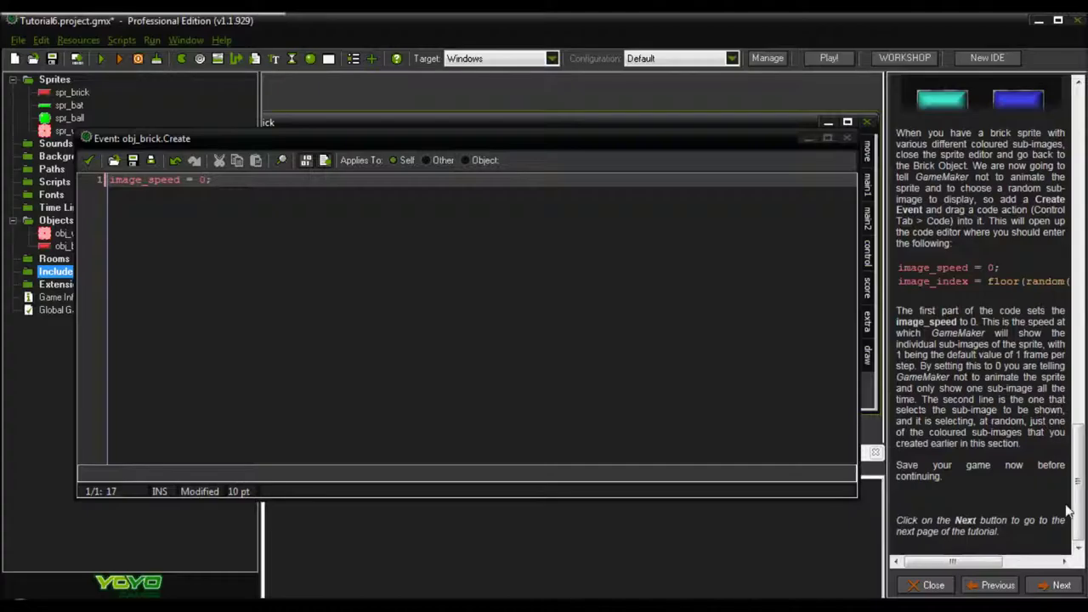
left_click_drag(959, 563, 964, 563)
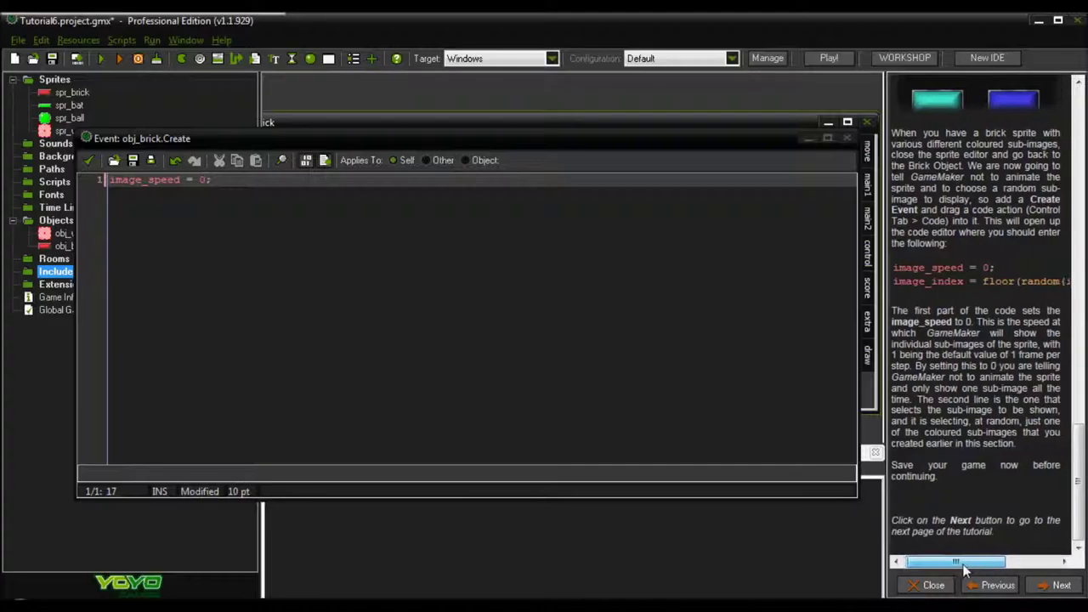
left_click(236, 186)
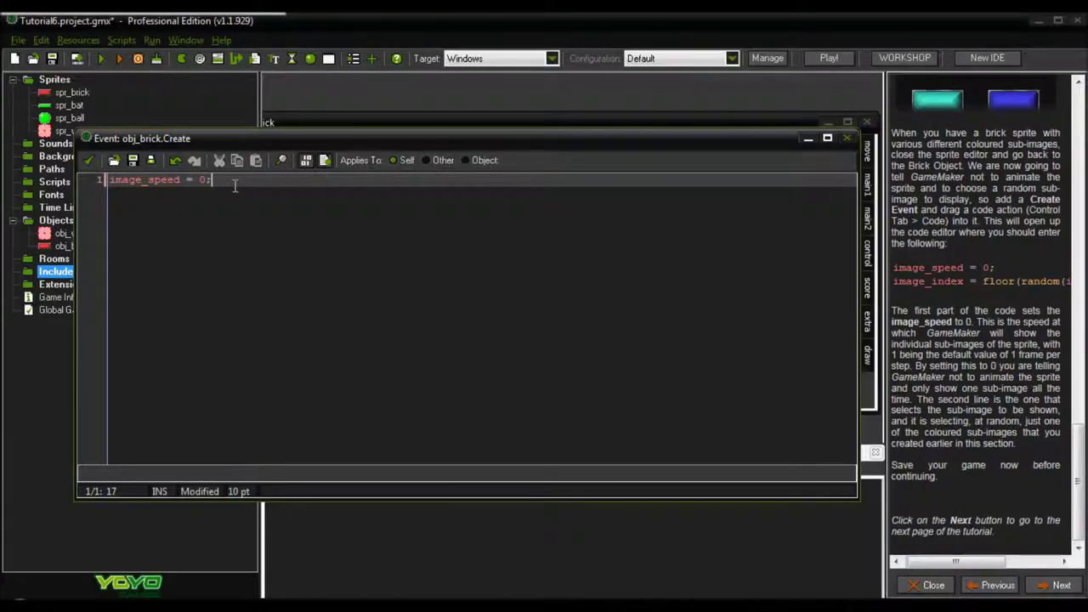
key("Return")
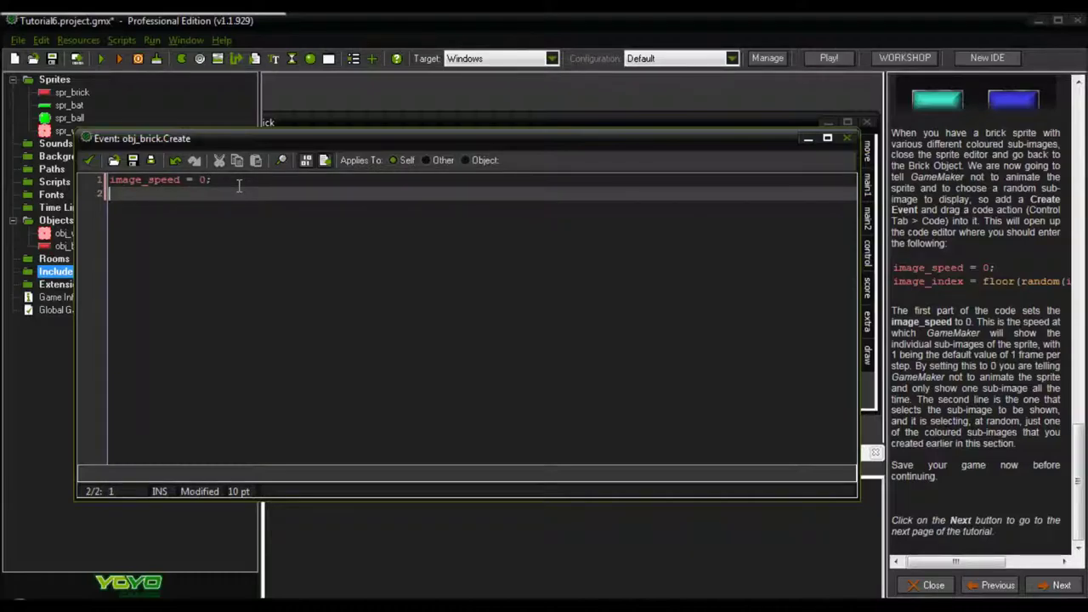
type("image_index")
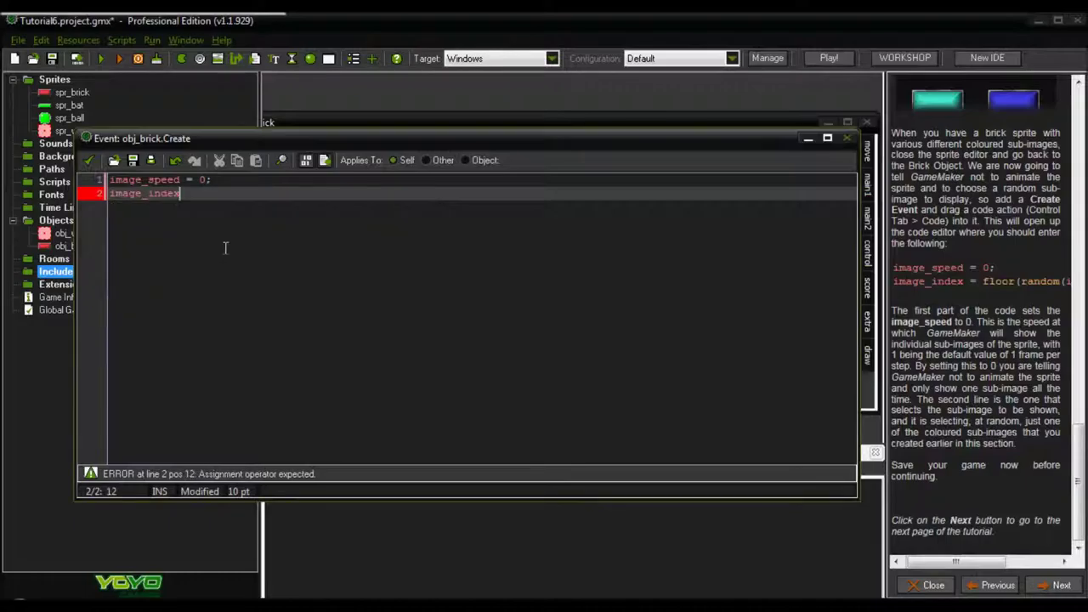
double_click(226, 247)
type("= ")
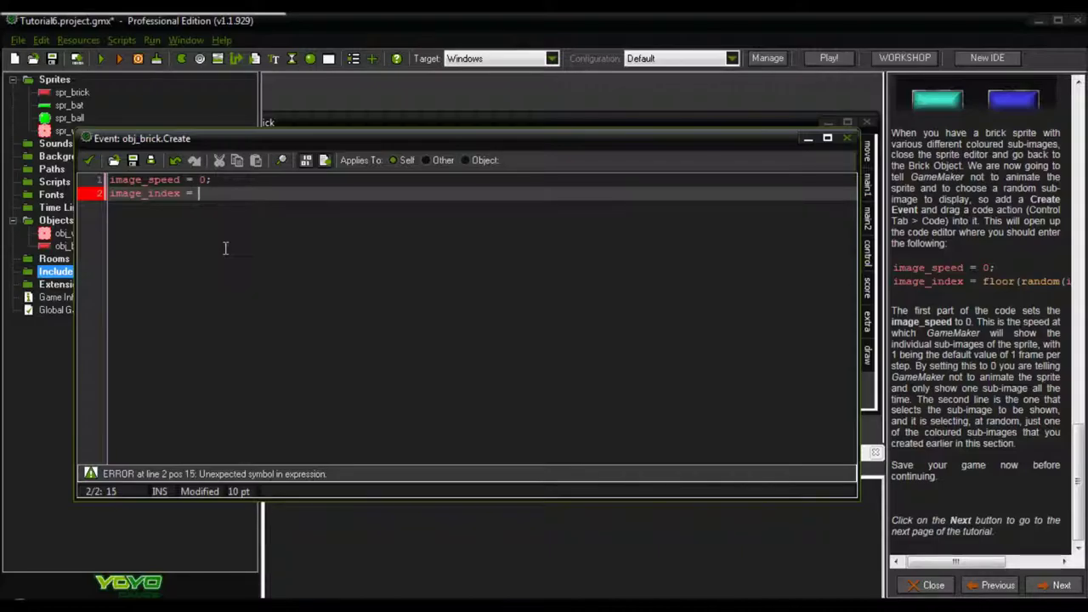
type("flo")
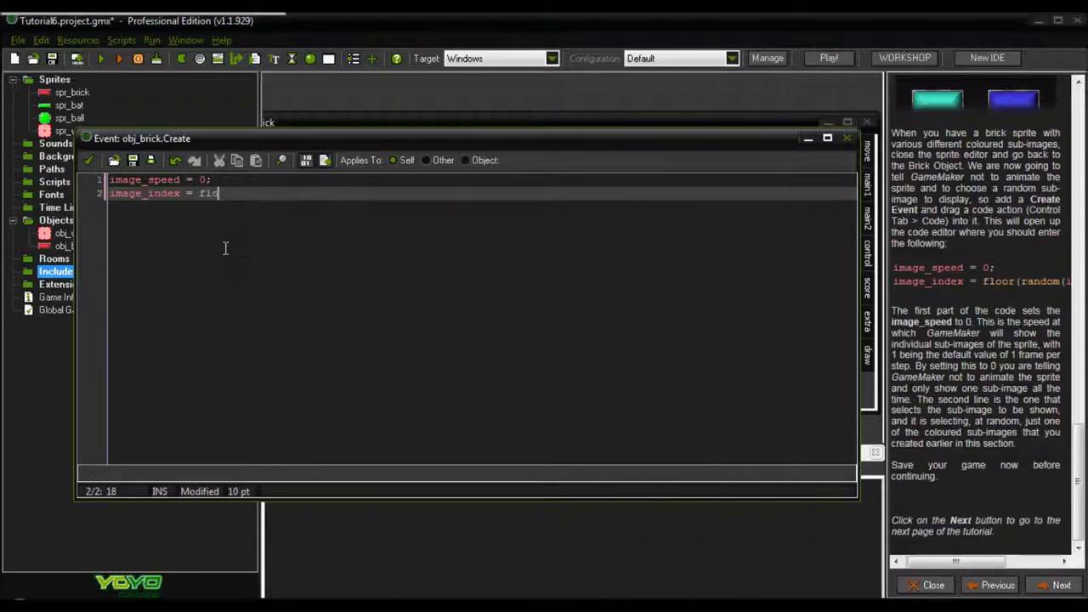
type("or (")
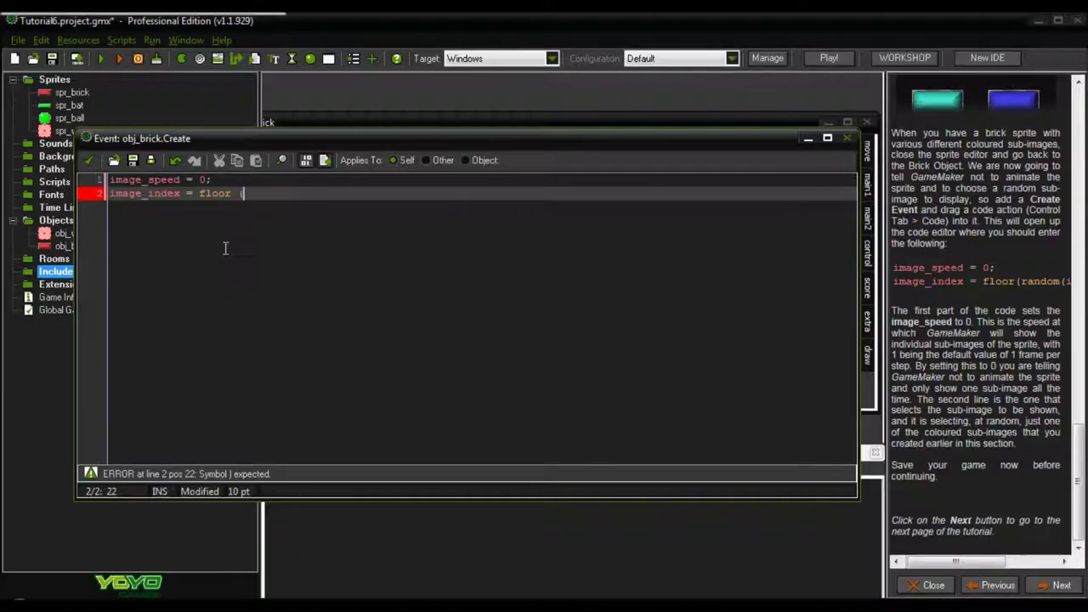
type("random(")
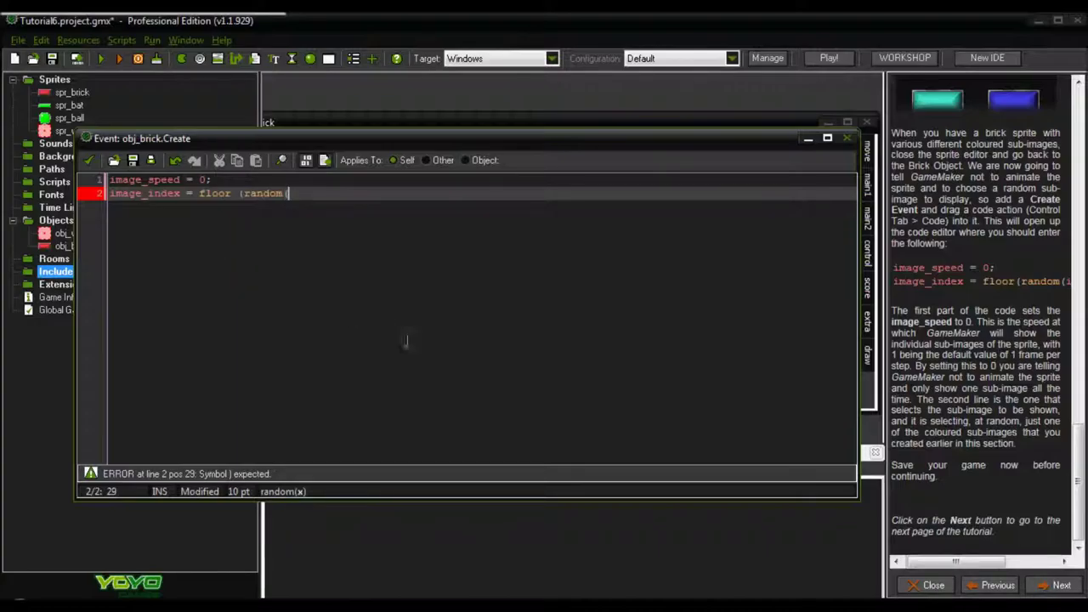
Step: Complete the second code line with the argument image_number, both closing parentheses and a semicolon, as in the tutorial
left_click_drag(937, 564, 1044, 567)
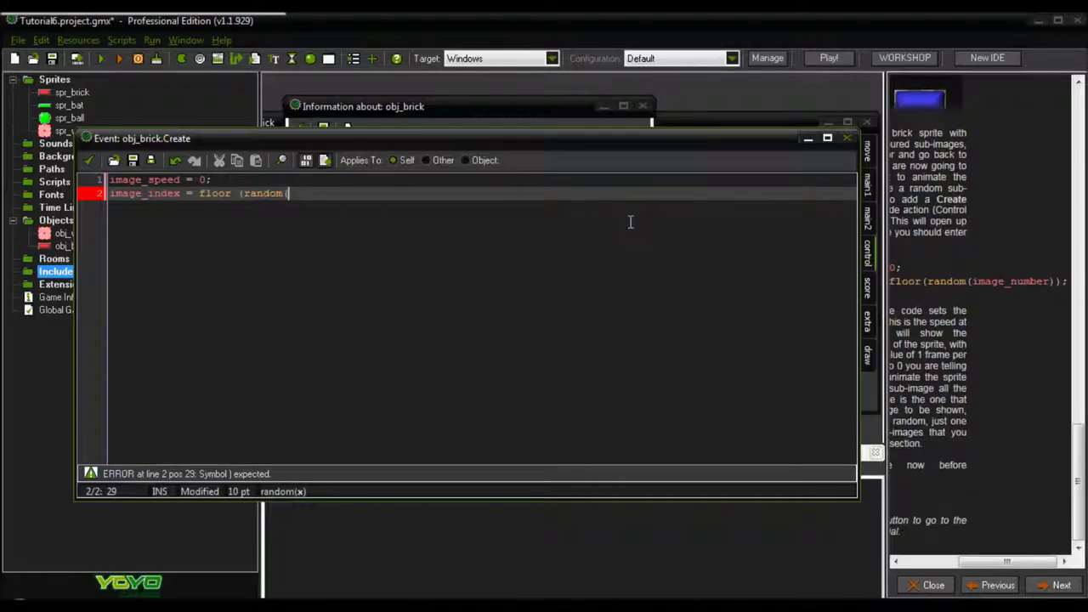
type("image")
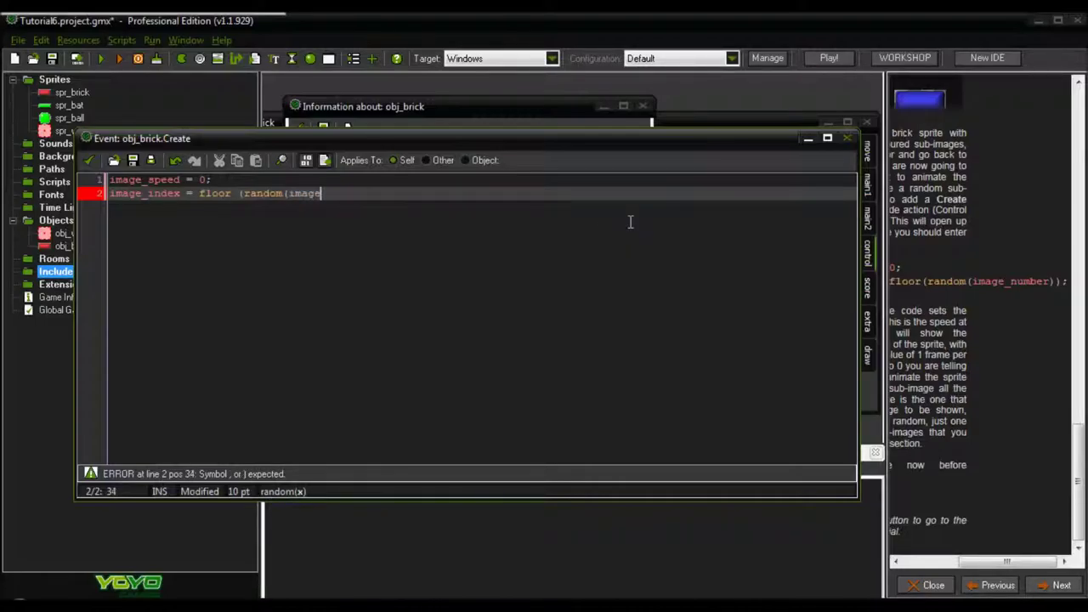
type("_number")
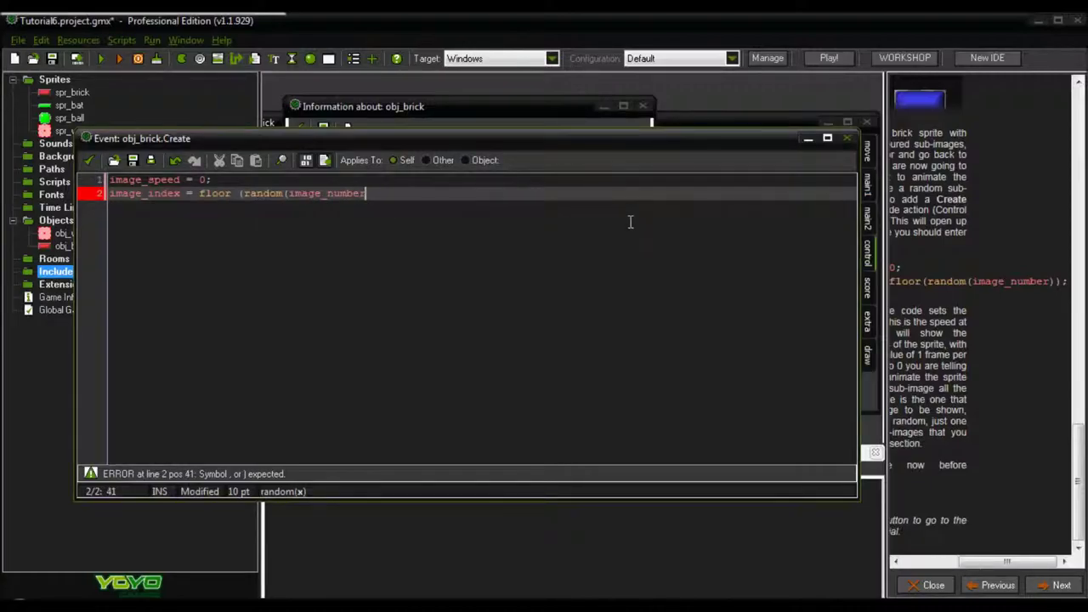
type("))")
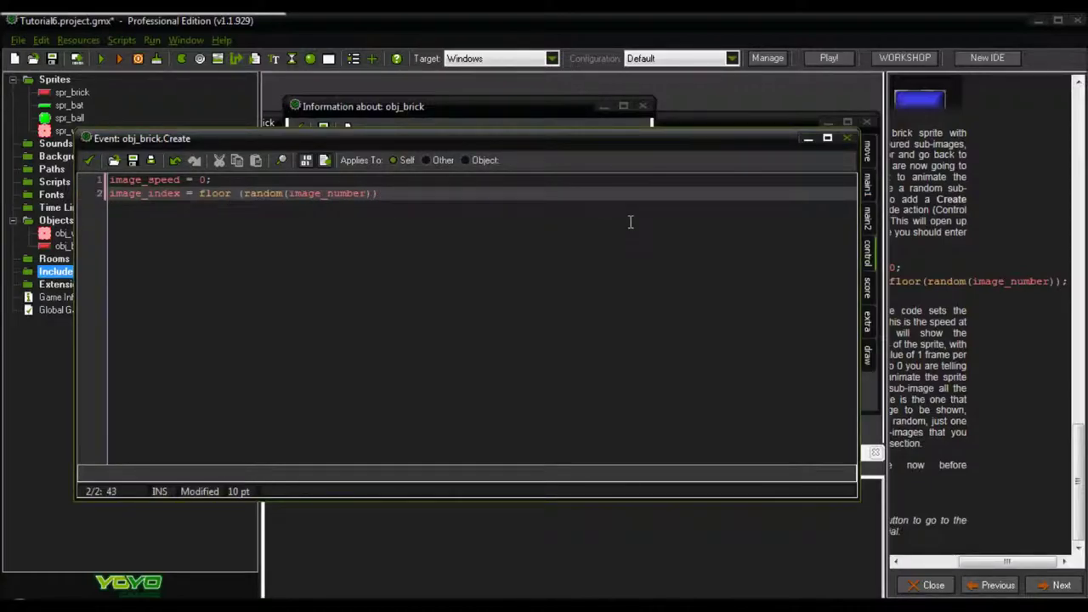
type(";")
left_click_drag(977, 566, 933, 572)
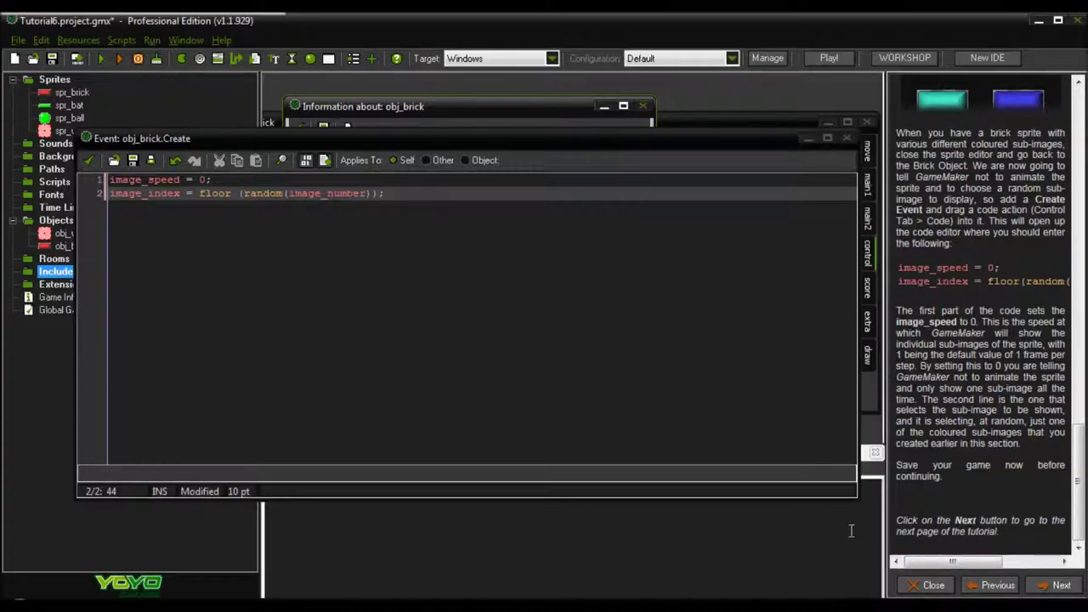
Step: Accept obj_brick's Create code, close the object information window and save the project
left_click(89, 163)
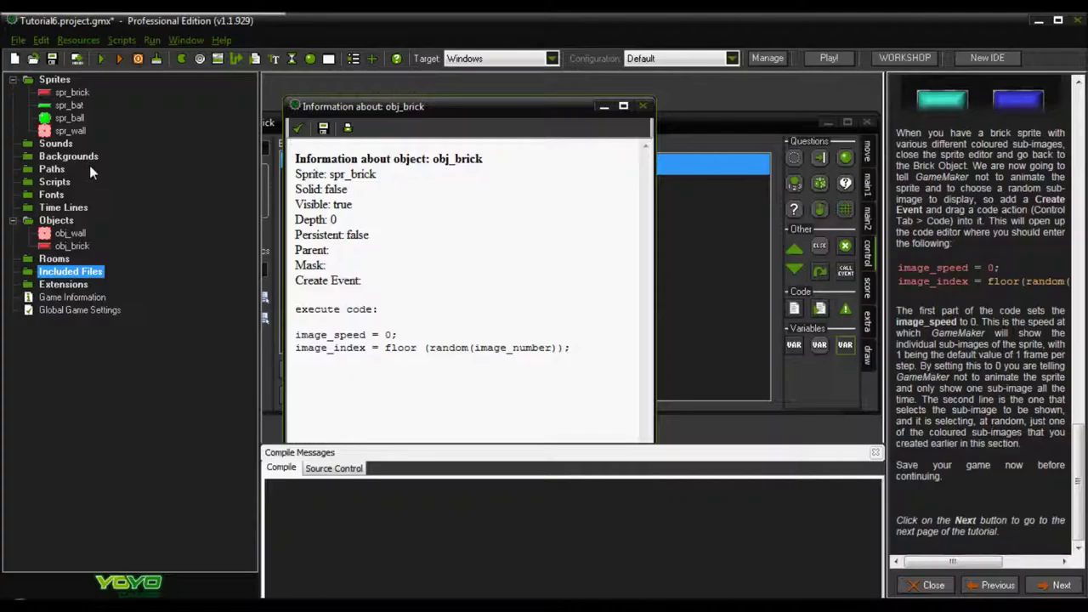
left_click(644, 104)
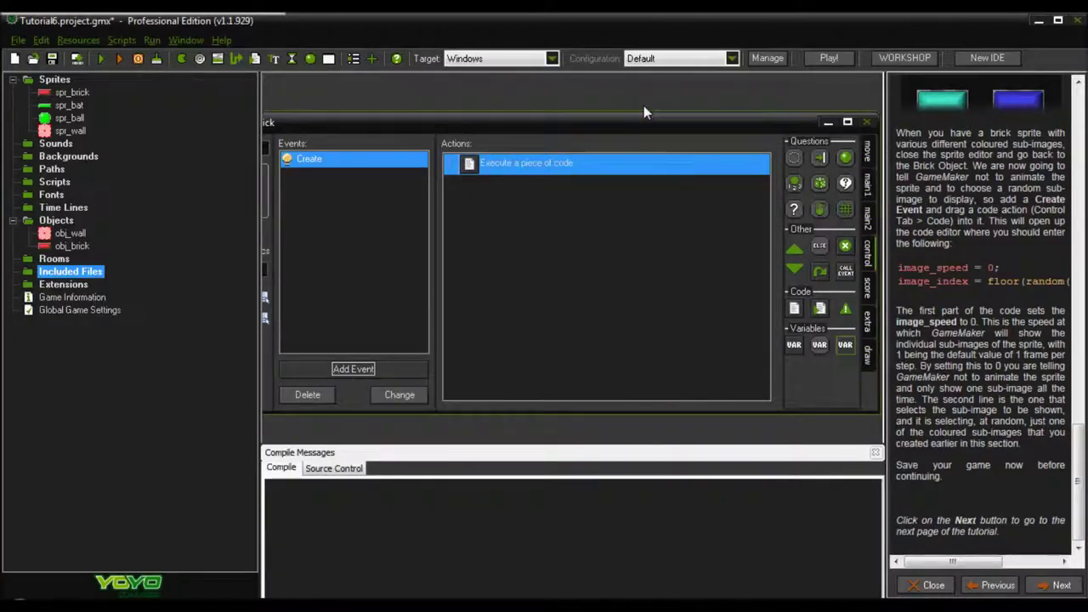
double_click(593, 163)
left_click(814, 79)
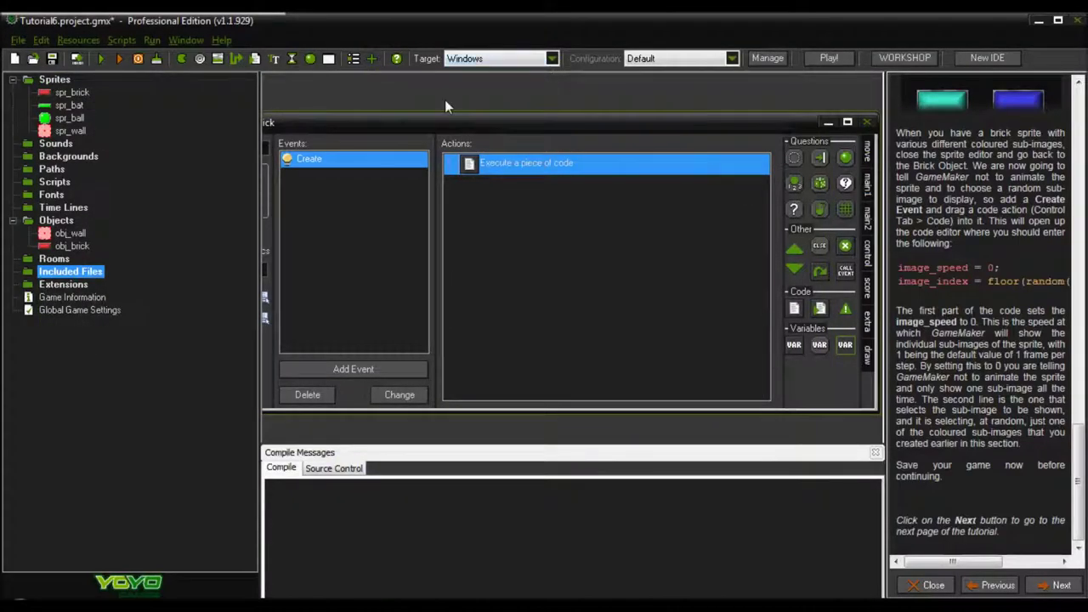
left_click(52, 58)
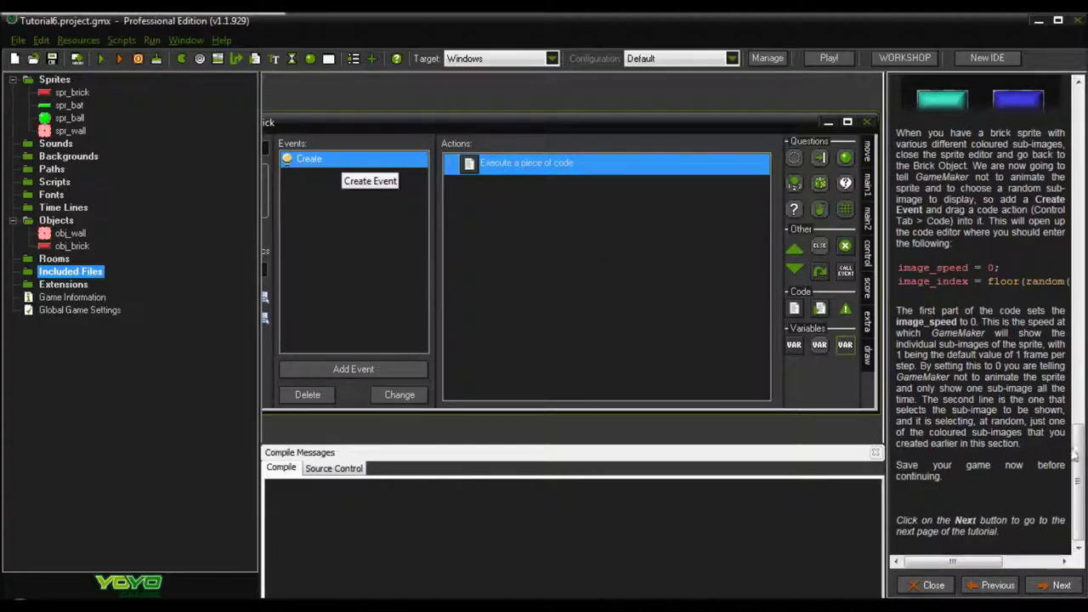
Step: Advance the tutorial to the Creating The Bat page and confirm obj_brick's properties
left_click(1056, 585)
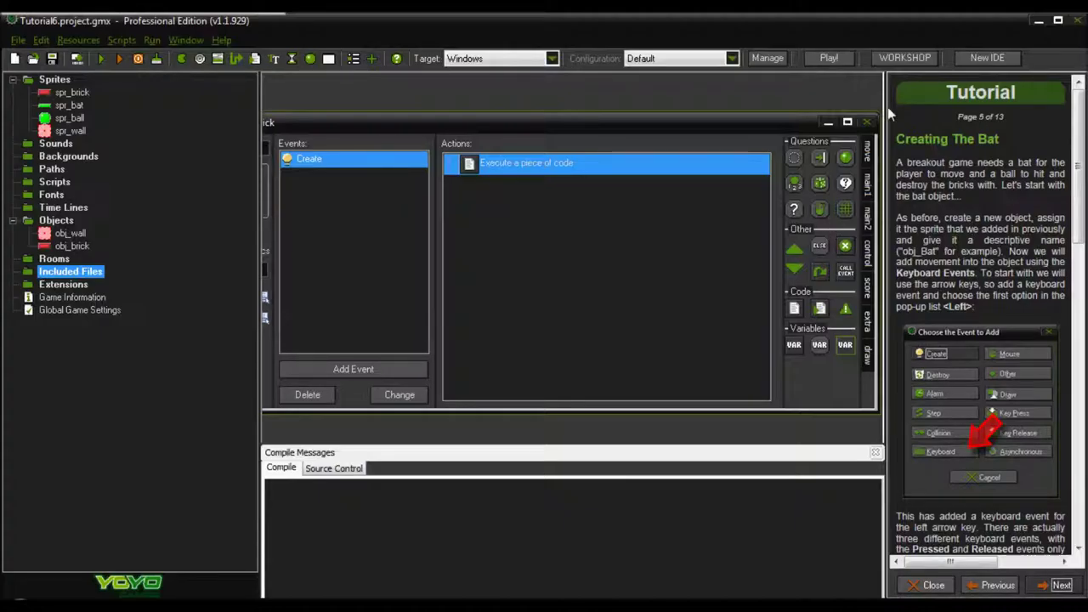
left_click_drag(594, 127, 805, 125)
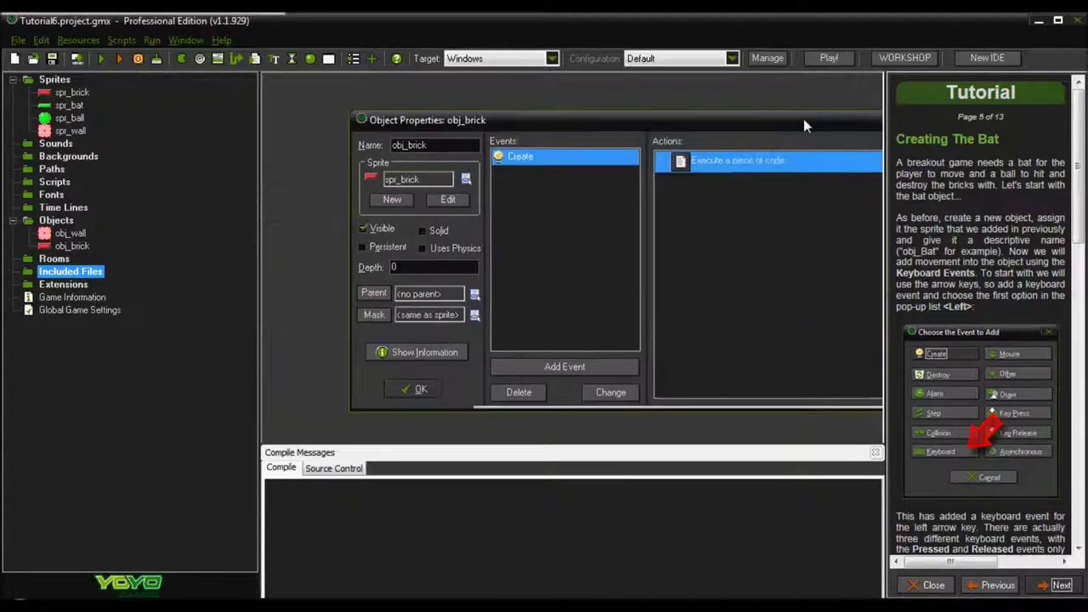
left_click(398, 391)
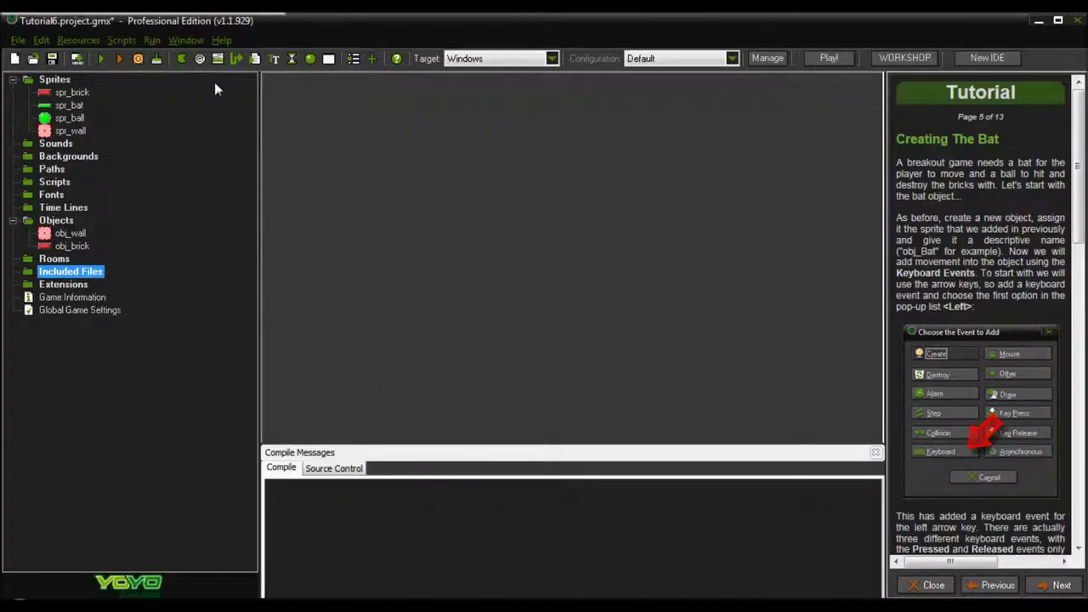
Step: Create a new object named obj_bat and assign it the spr_bat sprite
left_click(78, 40)
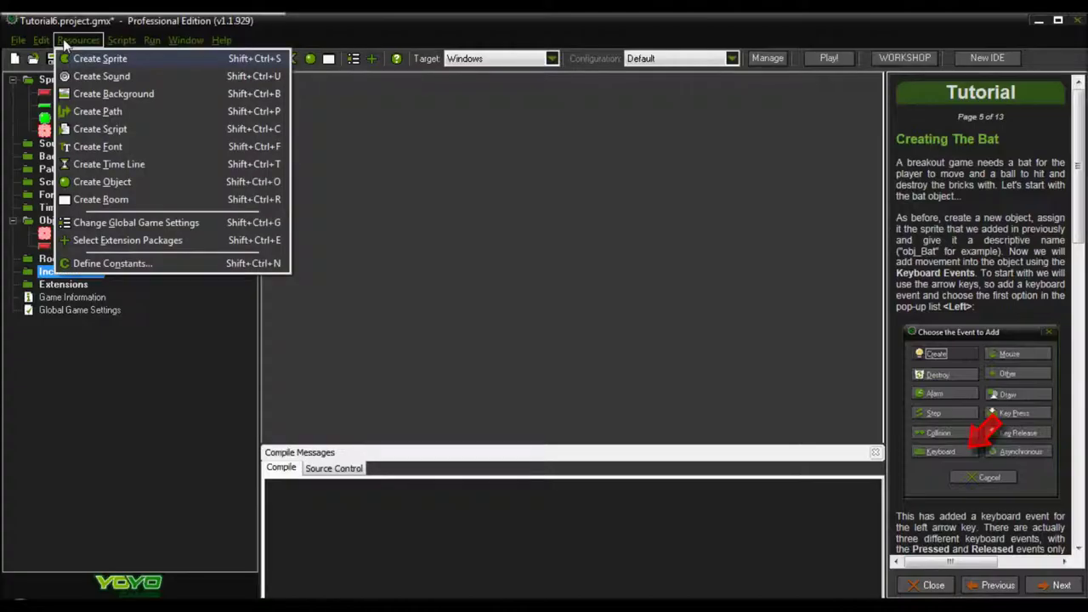
left_click(141, 184)
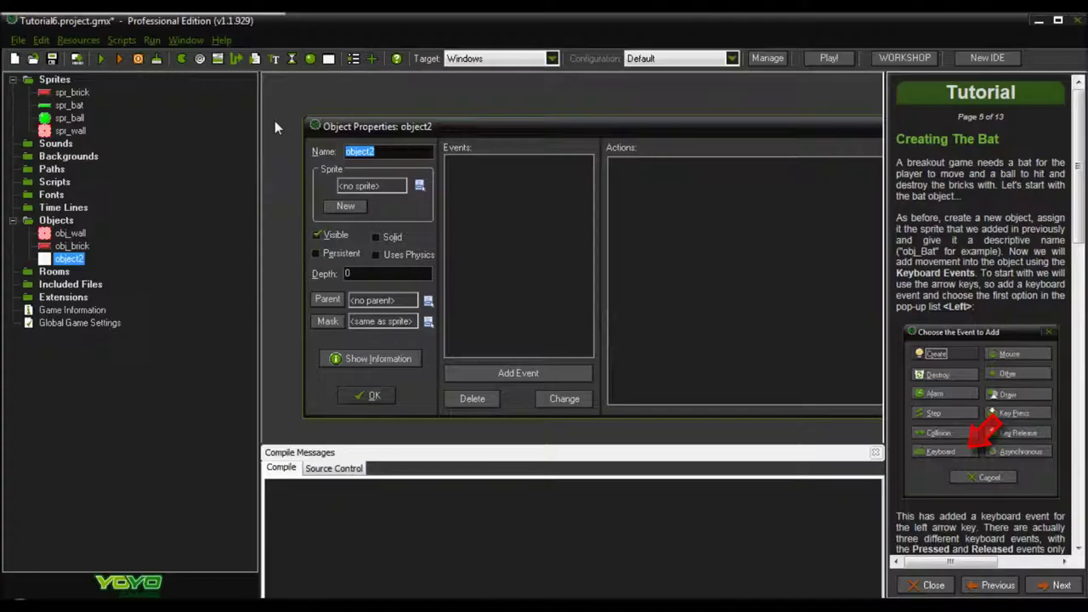
type("obj_bat")
left_click(419, 185)
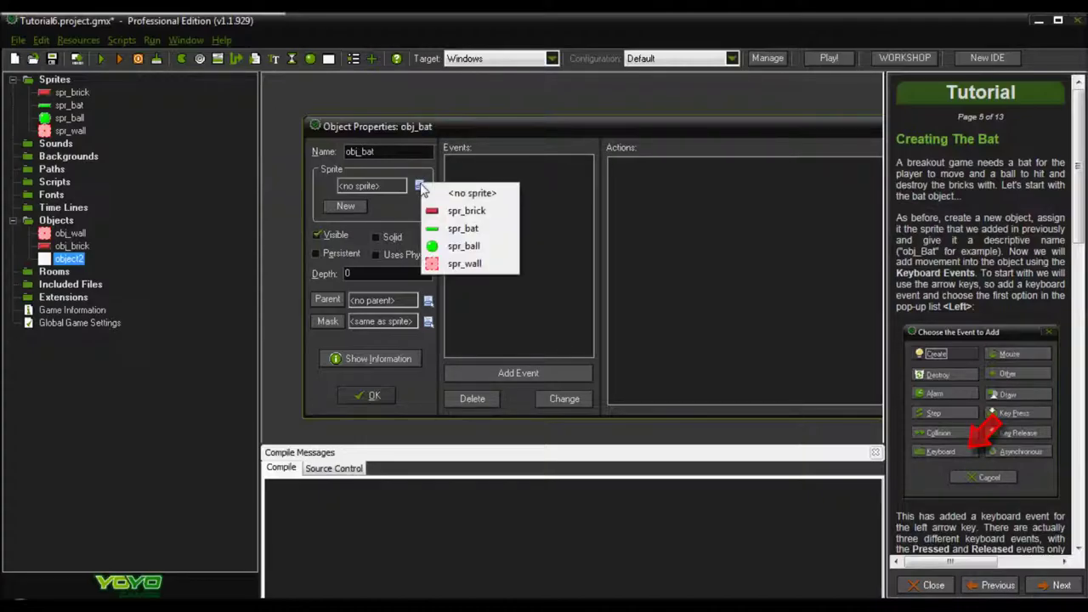
left_click(472, 229)
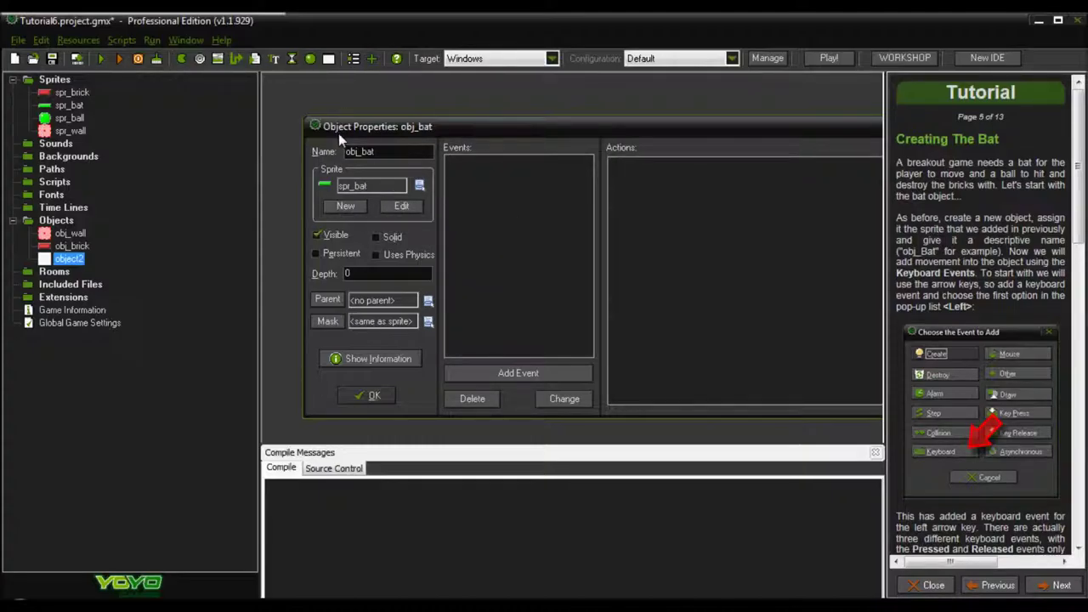
Step: Add a Keyboard event for the <Left> arrow key to obj_bat
left_click_drag(680, 126, 653, 130)
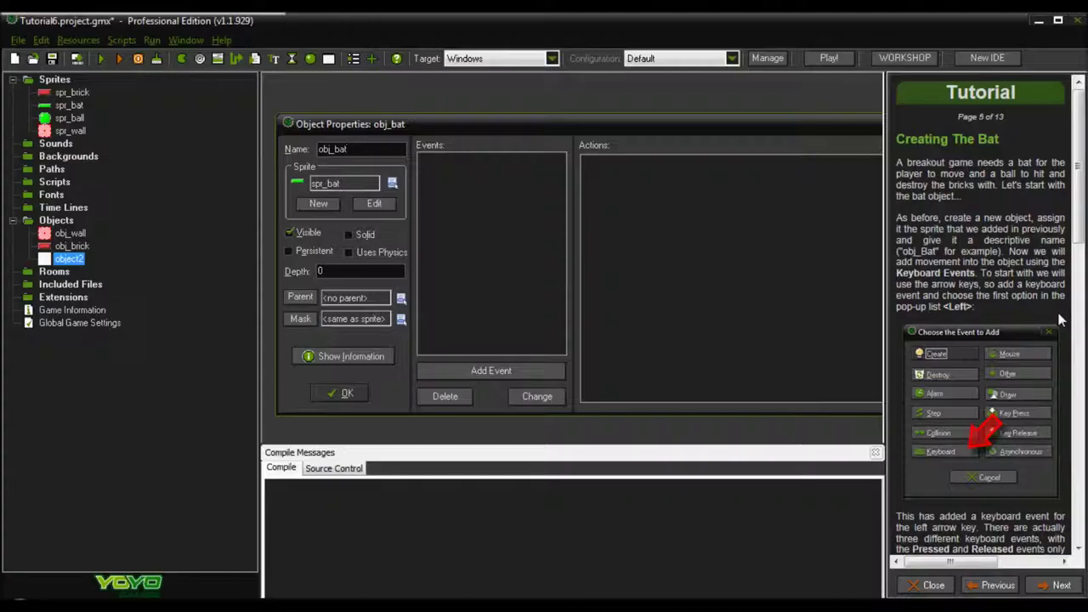
left_click(466, 372)
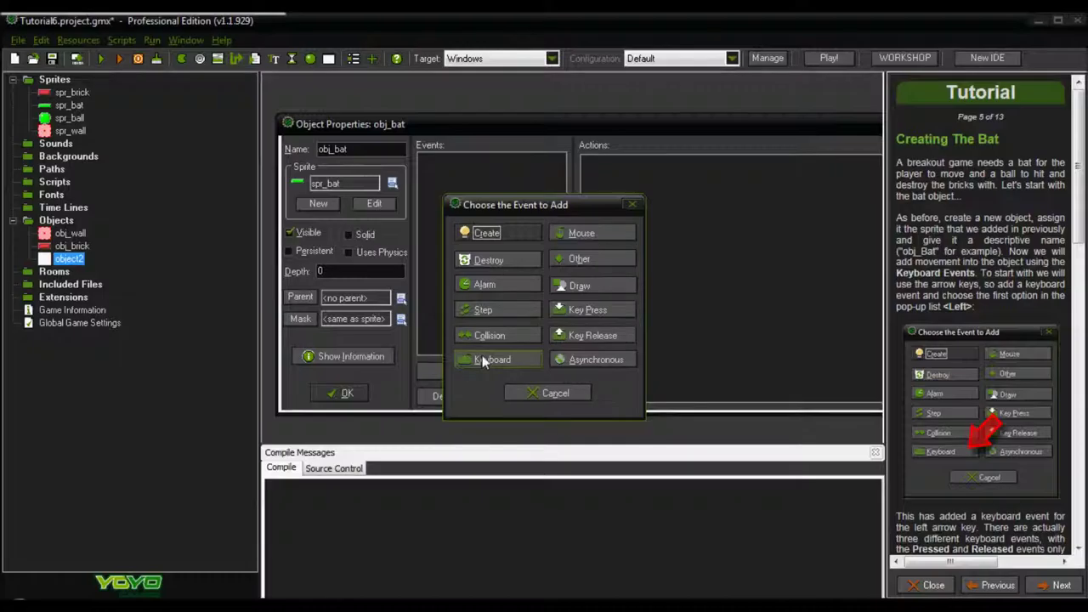
left_click(493, 359)
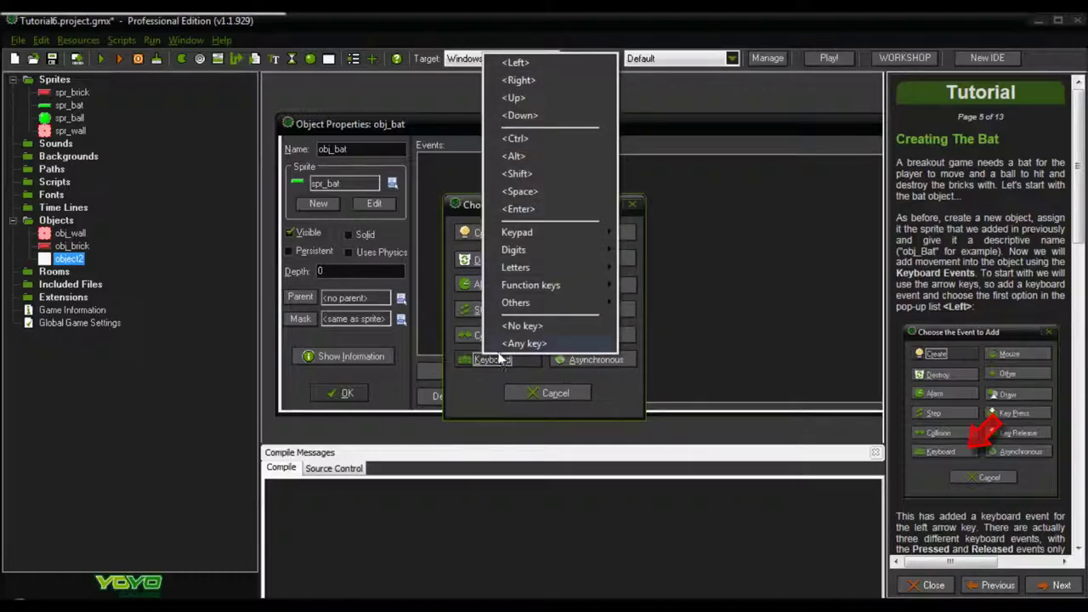
mouse_move(576, 283)
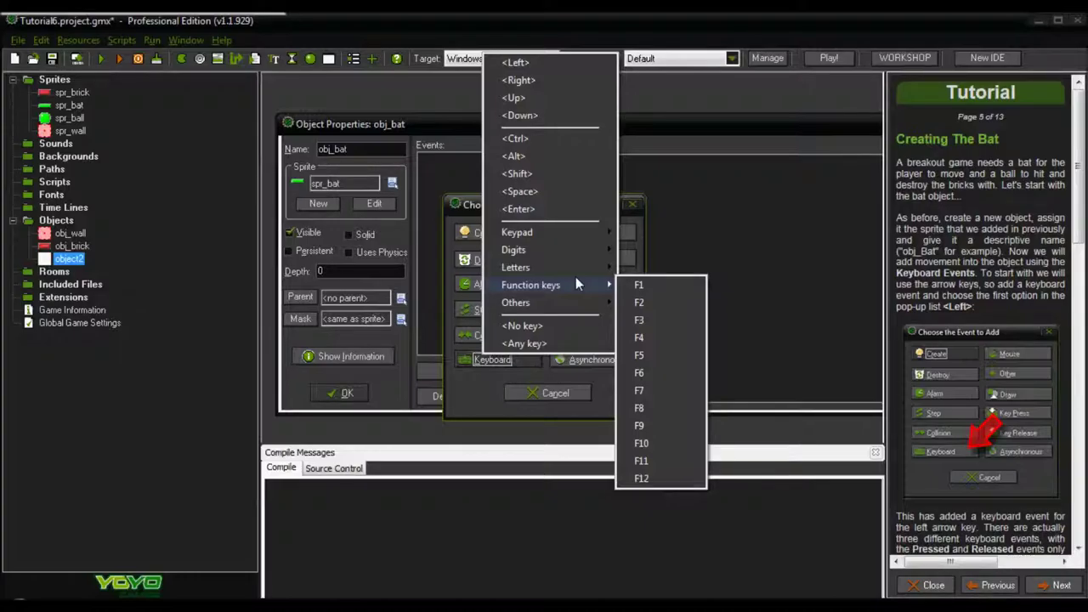
key("Up")
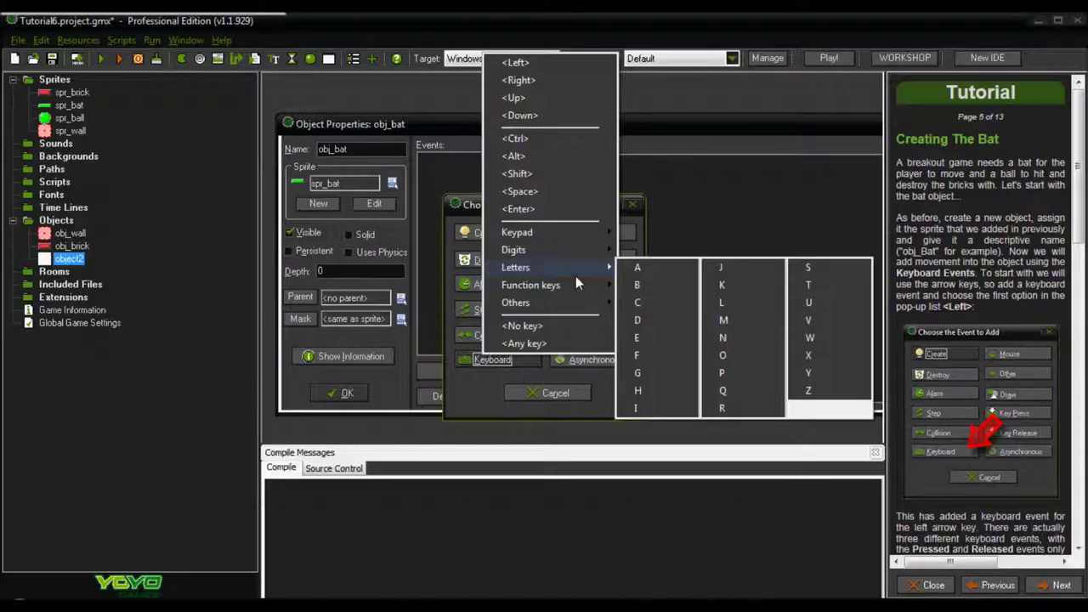
mouse_move(588, 230)
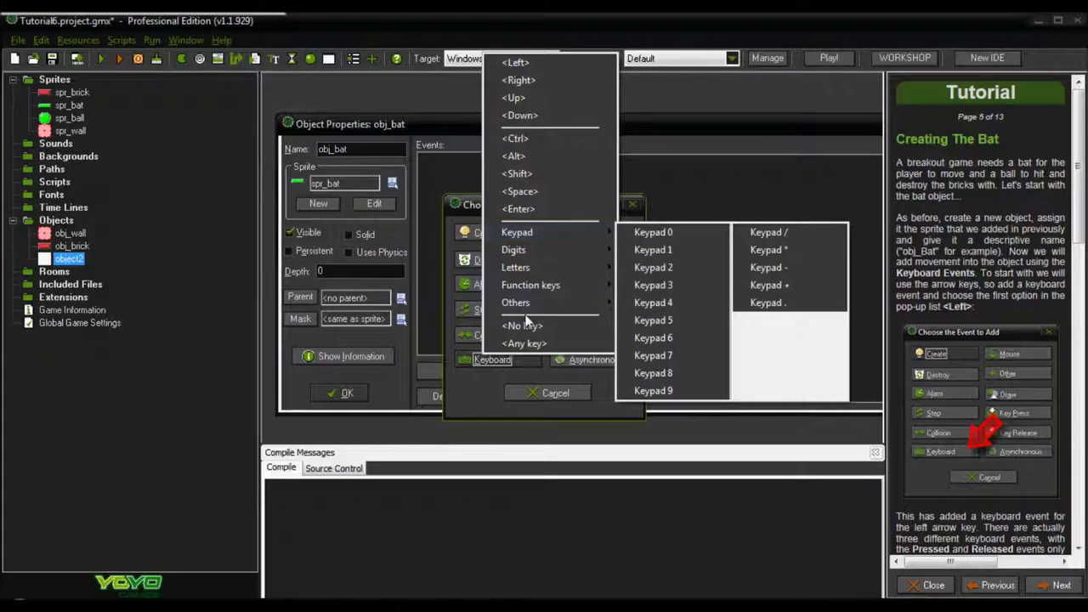
mouse_move(554, 286)
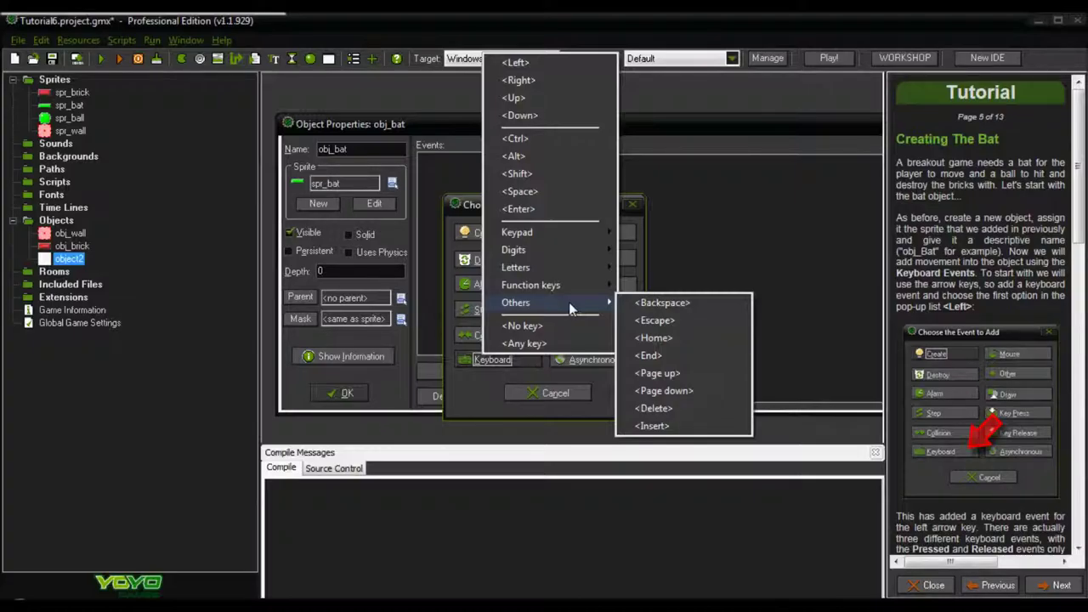
left_click(567, 65)
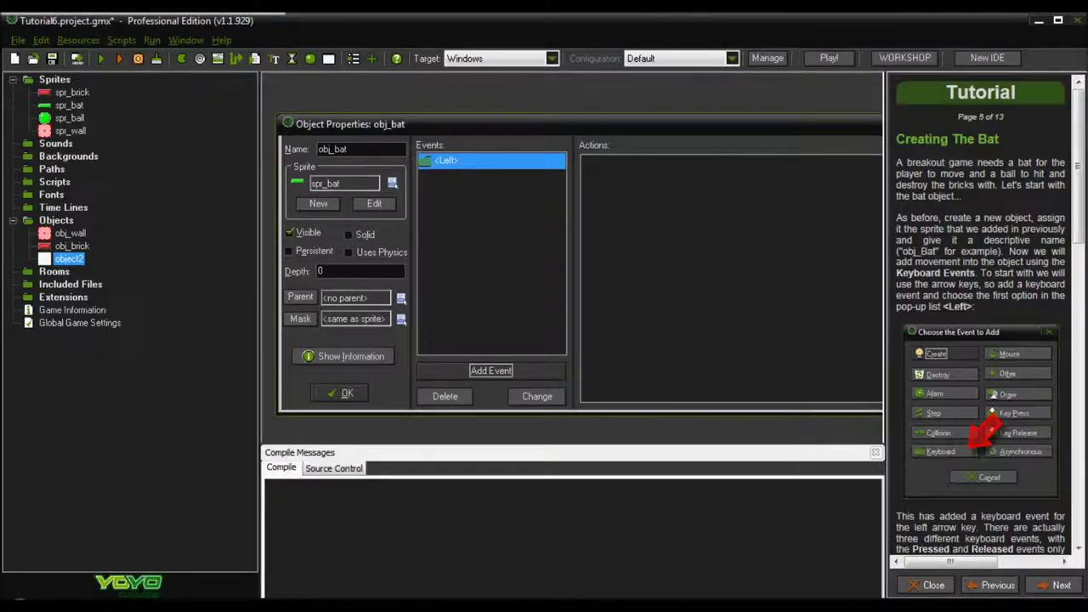
Step: Add an Execute Code action to obj_bat's <Left> keyboard event, following the tutorial's bat movement instructions
left_click_drag(1078, 231, 1078, 370)
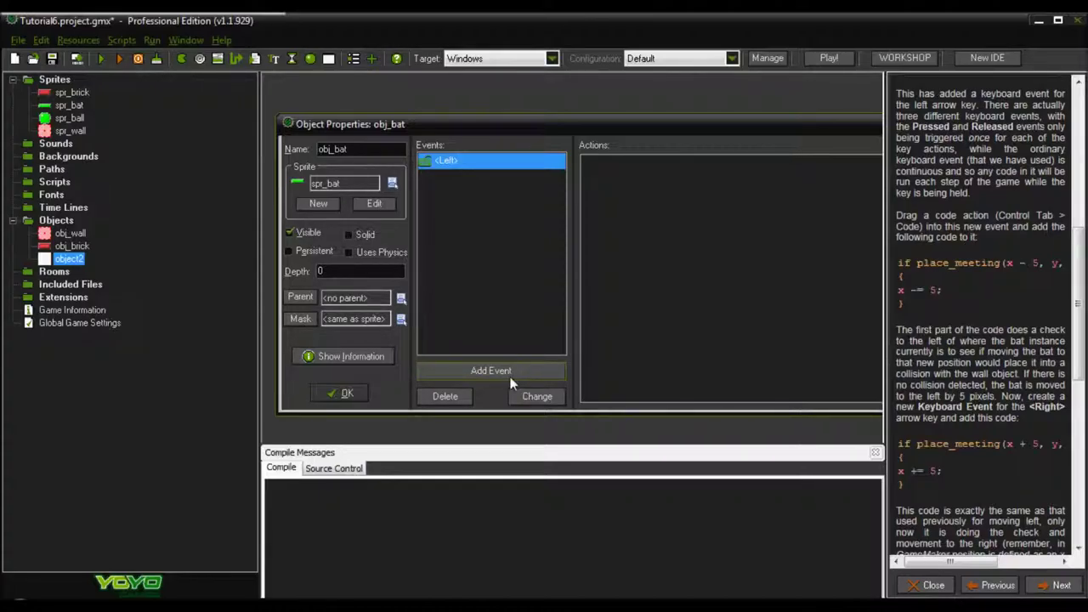
left_click_drag(723, 127, 578, 127)
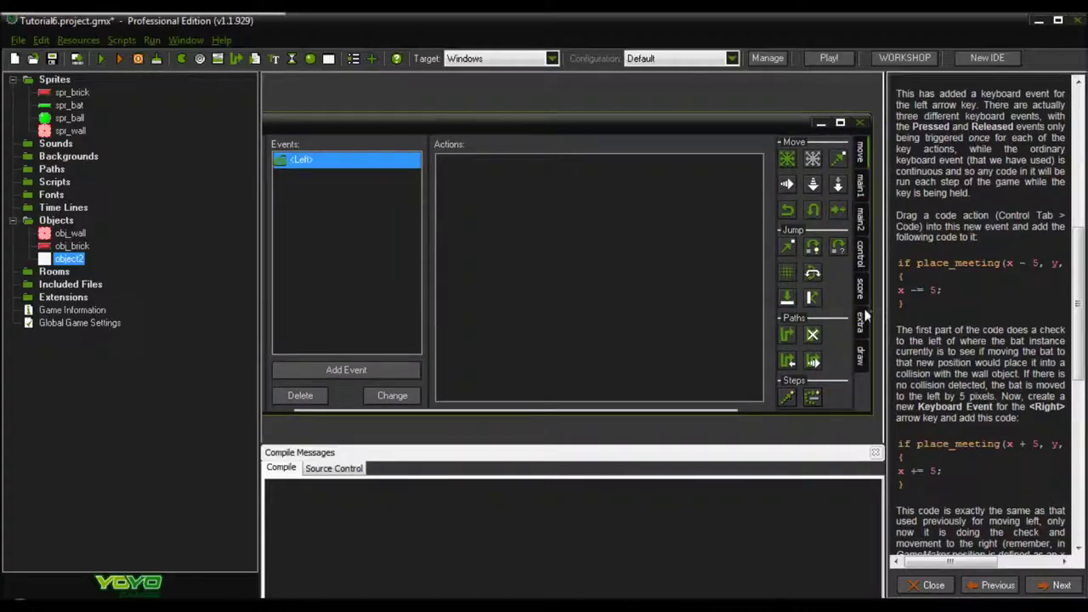
left_click(860, 255)
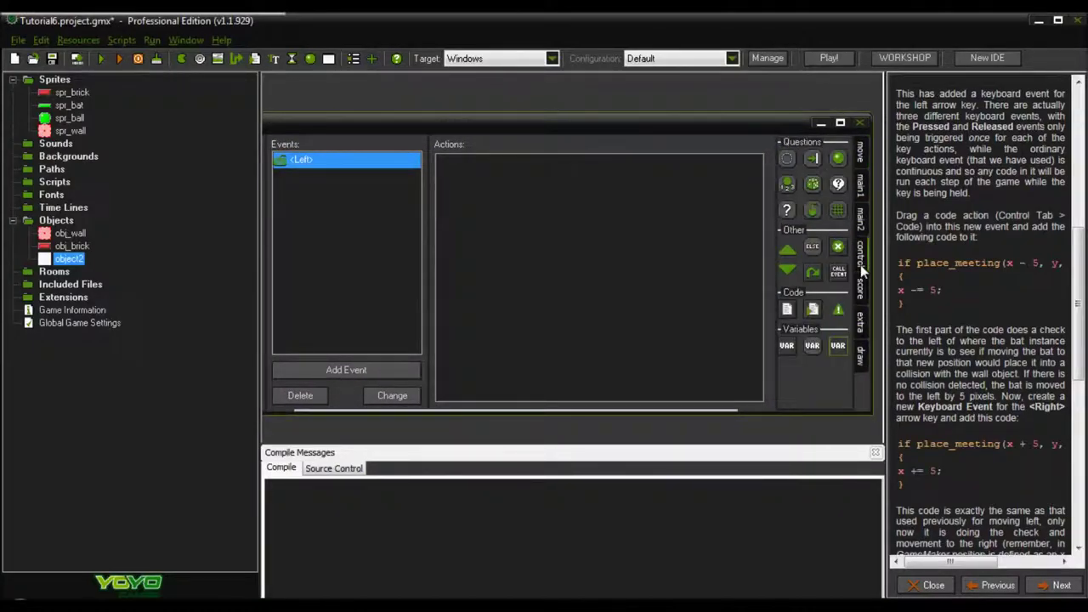
left_click_drag(604, 217, 605, 218)
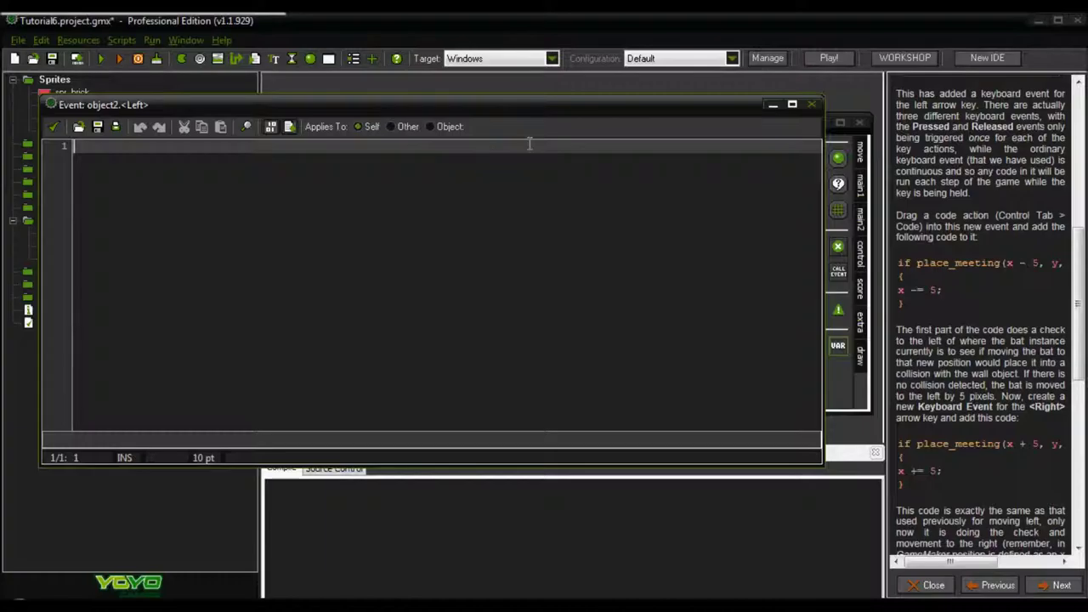
Step: Begin the <Left> event's code with the collision check "if place_meeting(x-5,y"
type("if")
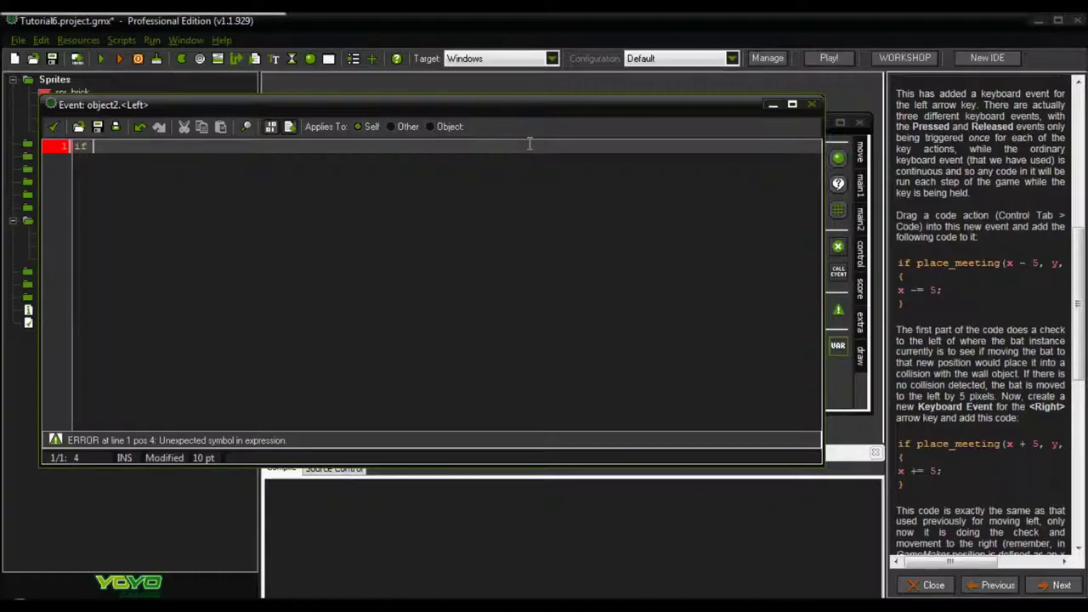
type(" pl")
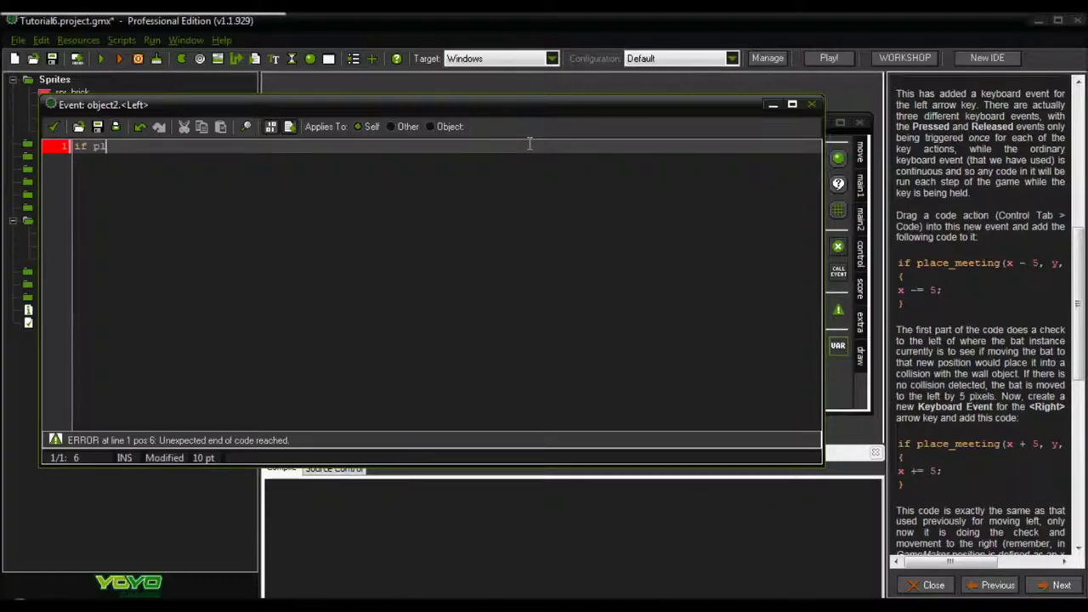
type("ace_meeting")
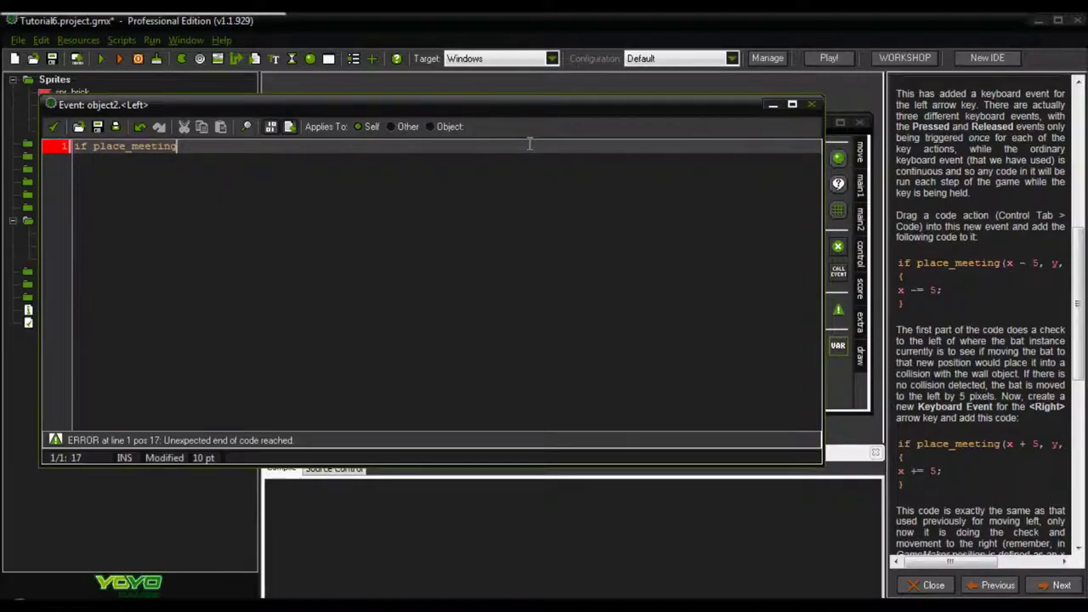
type("(")
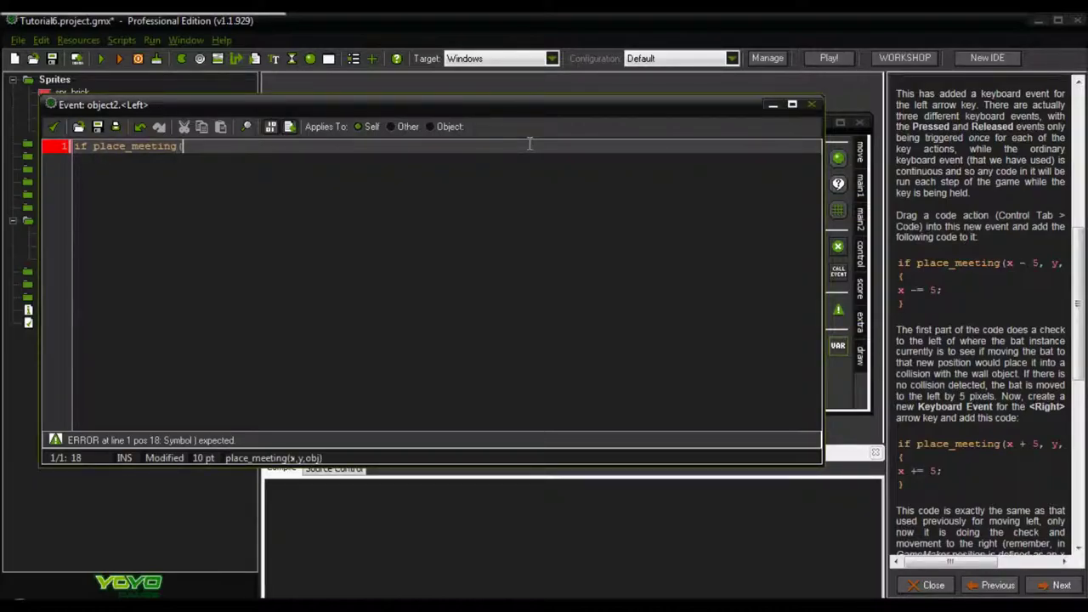
type("x-5,y")
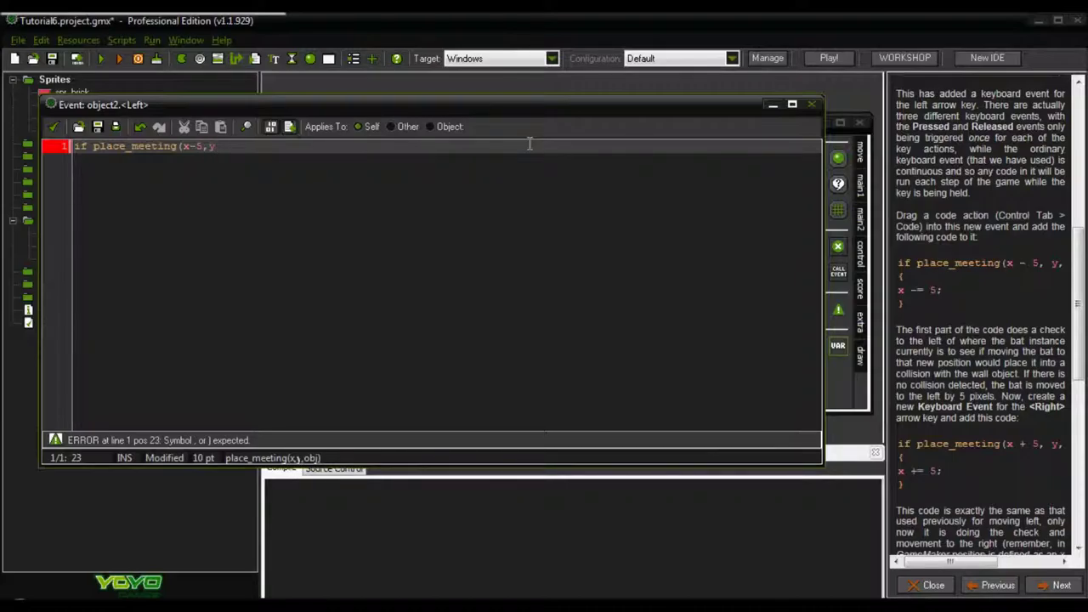
Step: Continue the place_meeting line with ",x -= 5;" directly after the y argument
type(",")
type("o")
type(" - ")
type("=")
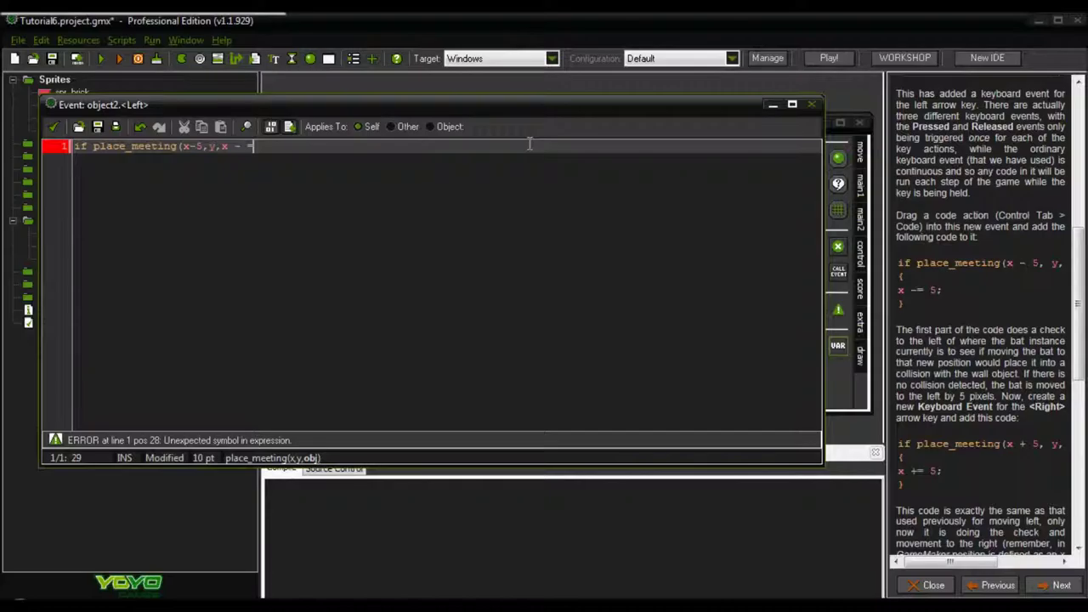
key("BackSpace")
key("BackSpace")
type("=")
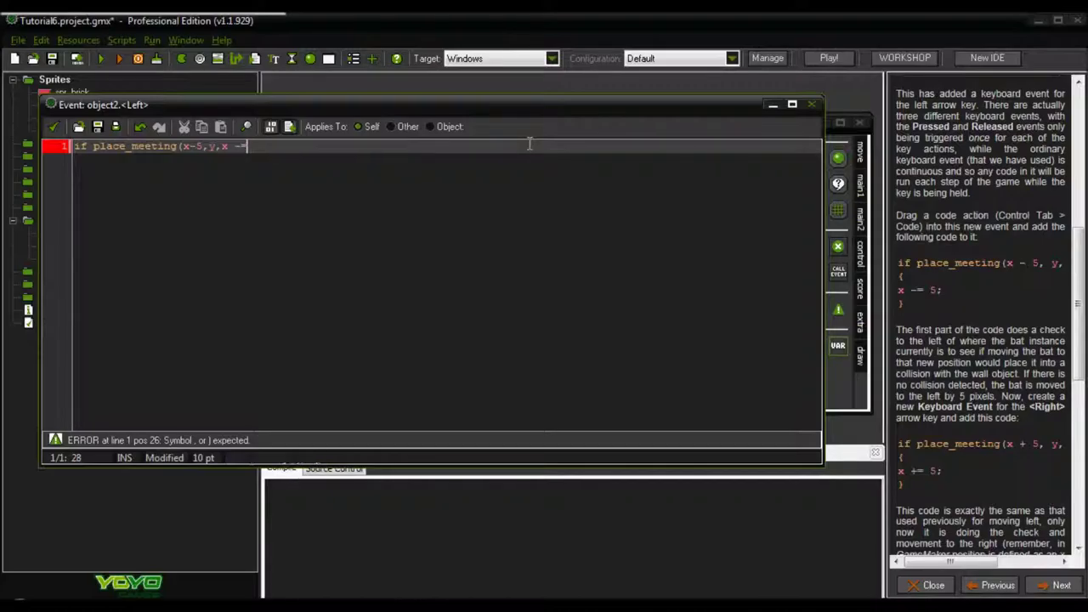
type(" 5;")
type("``")
key("BackSpace")
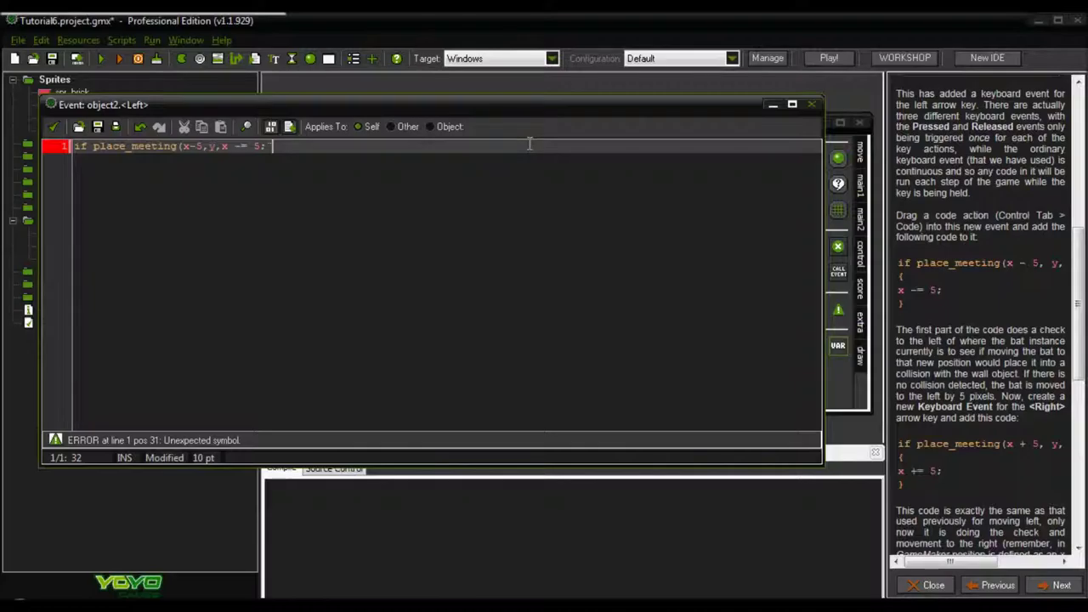
key("BackSpace")
type(")")
key("BackSpace")
key("BackSpace")
type("`")
key("BackSpace")
key("BackSpace")
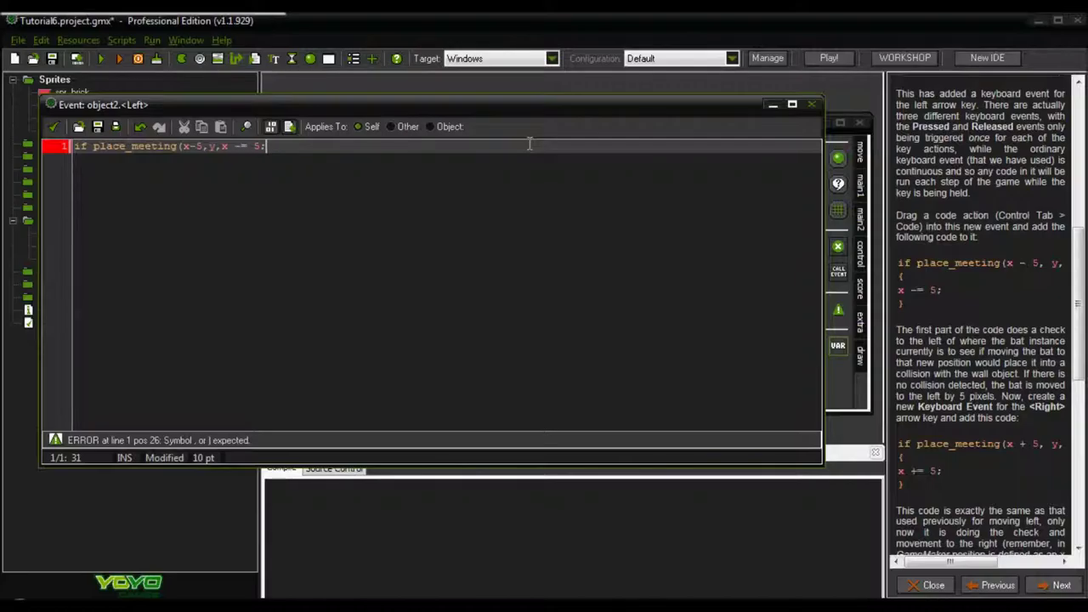